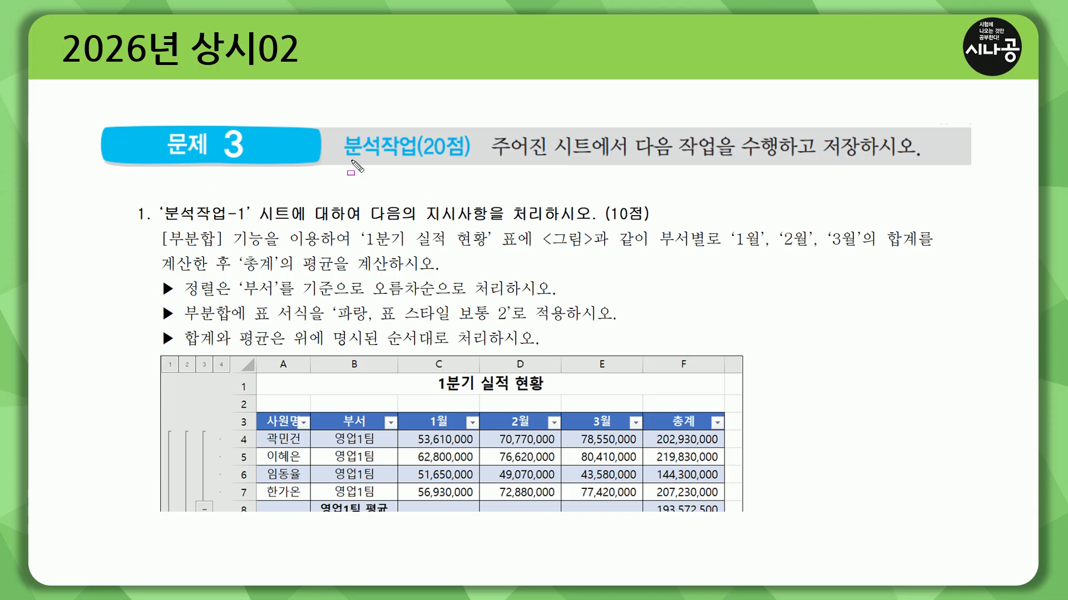
mouse_move(344, 160)
mouse_down()
mouse_move(424, 162)
mouse_move(420, 133)
mouse_move(426, 163)
mouse_move(921, 164)
mouse_up()
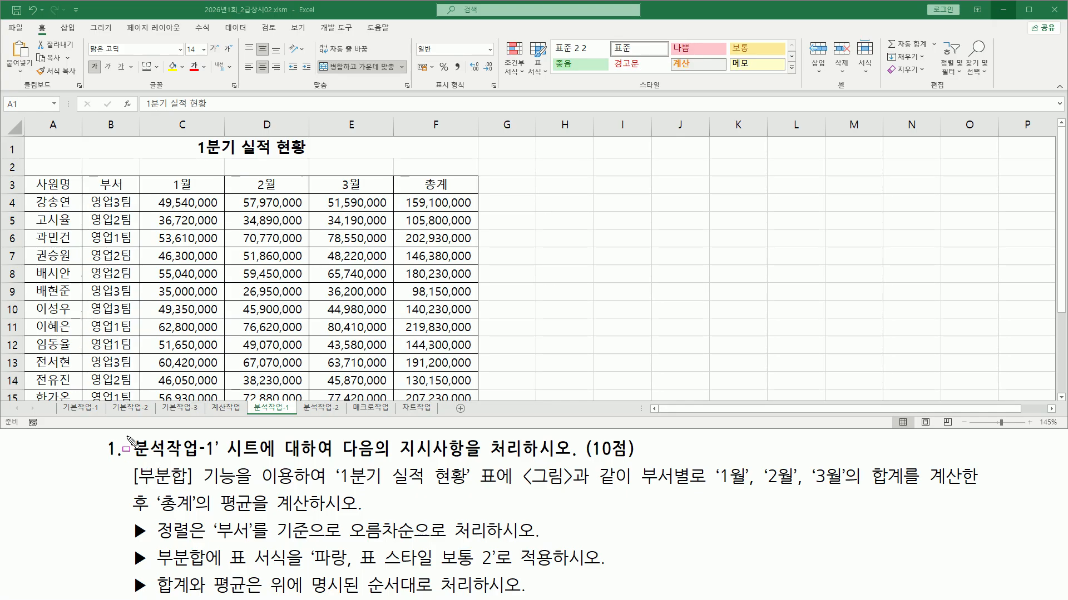
drag(128, 437, 218, 462)
drag(382, 461, 478, 460)
drag(547, 461, 572, 461)
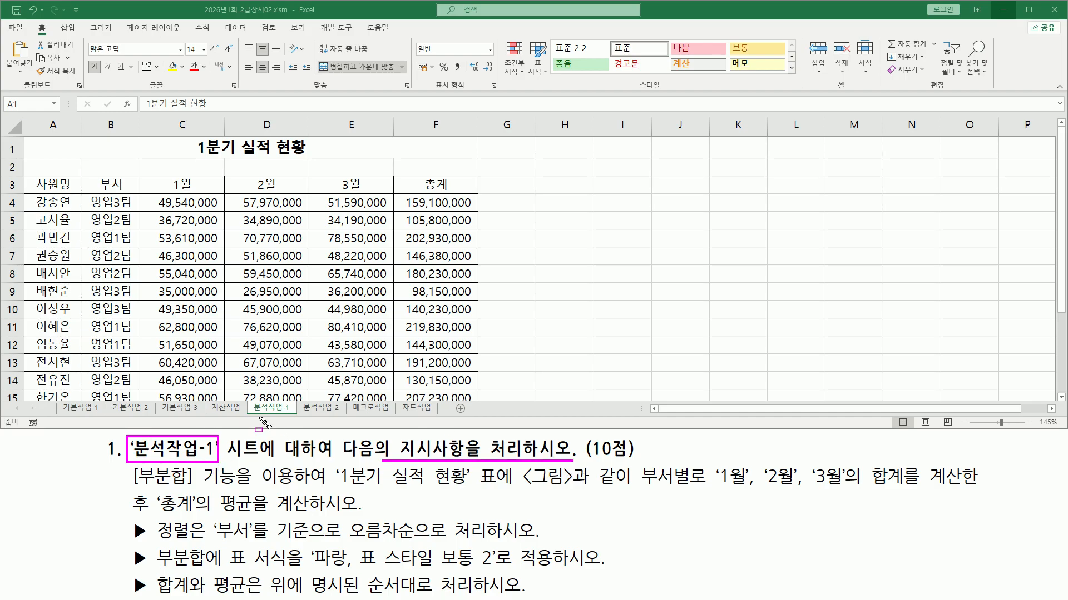
mouse_move(251, 400)
mouse_down()
mouse_move(253, 418)
mouse_move(251, 400)
mouse_up()
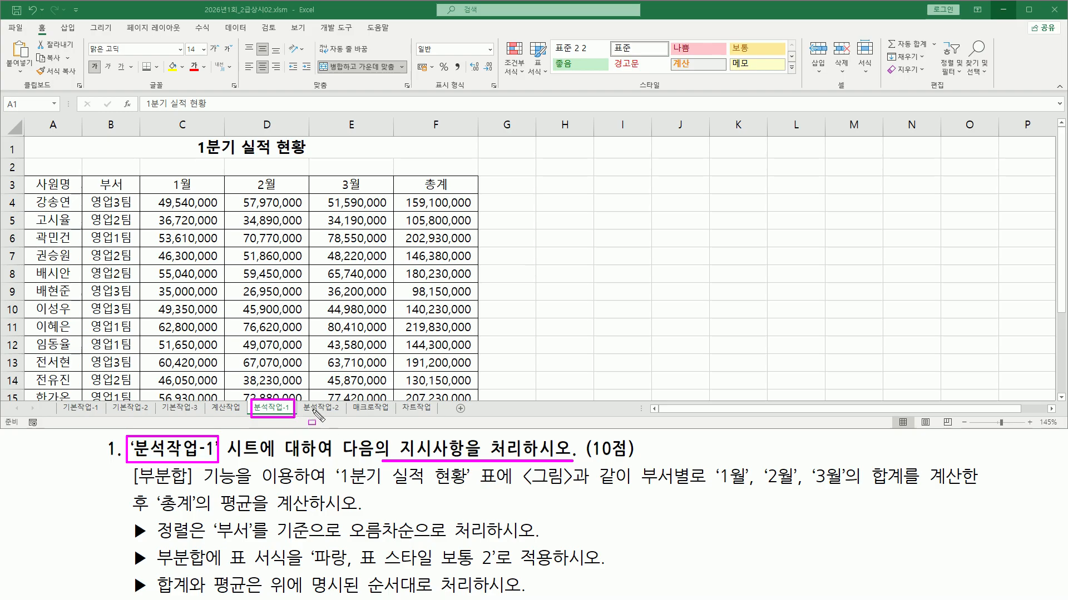
mouse_move(24, 138)
mouse_down()
mouse_move(410, 349)
mouse_move(477, 402)
mouse_up()
key(Escape)
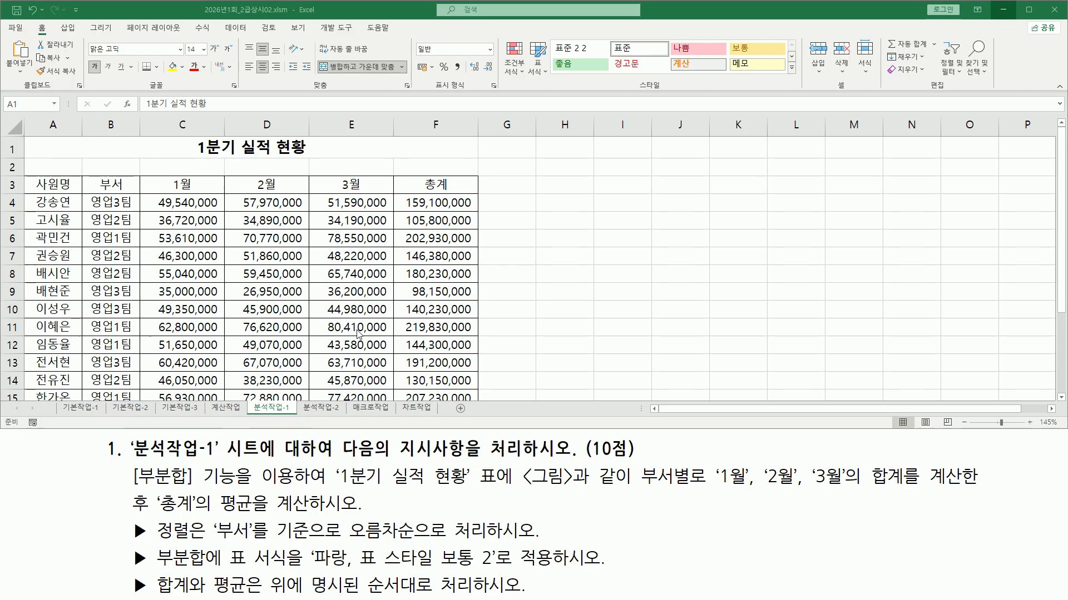
scroll(358, 333, down, 1)
scroll(311, 350, up, 1)
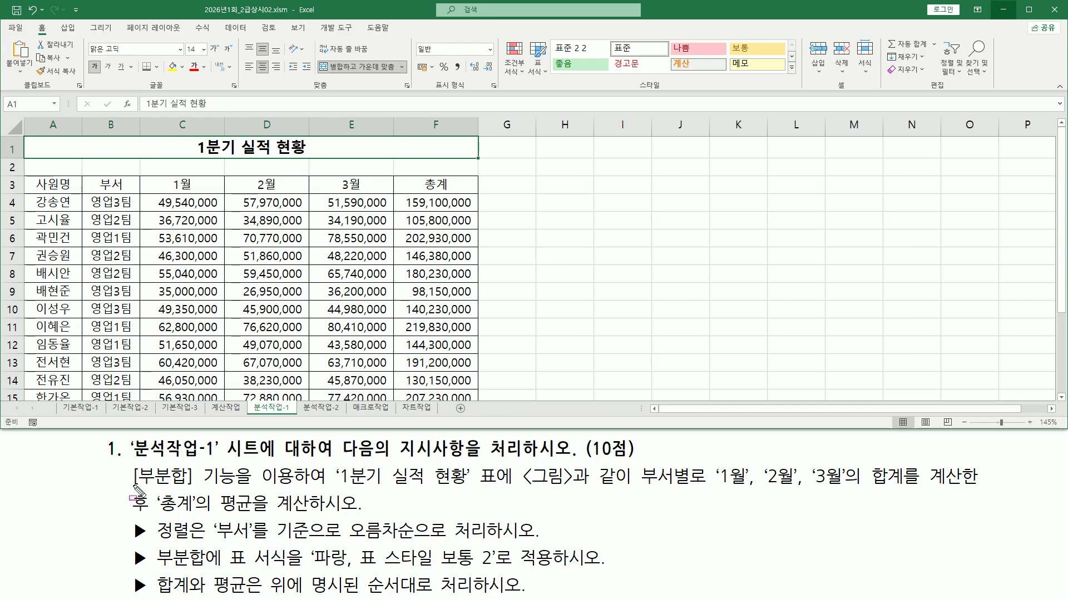
drag(129, 467, 237, 488)
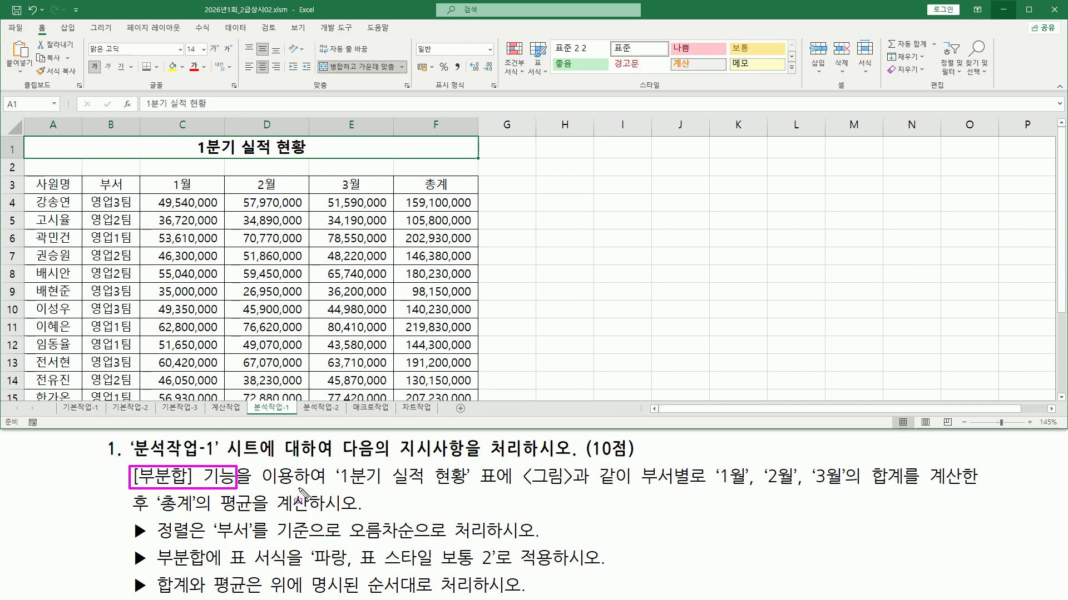
drag(334, 487, 466, 487)
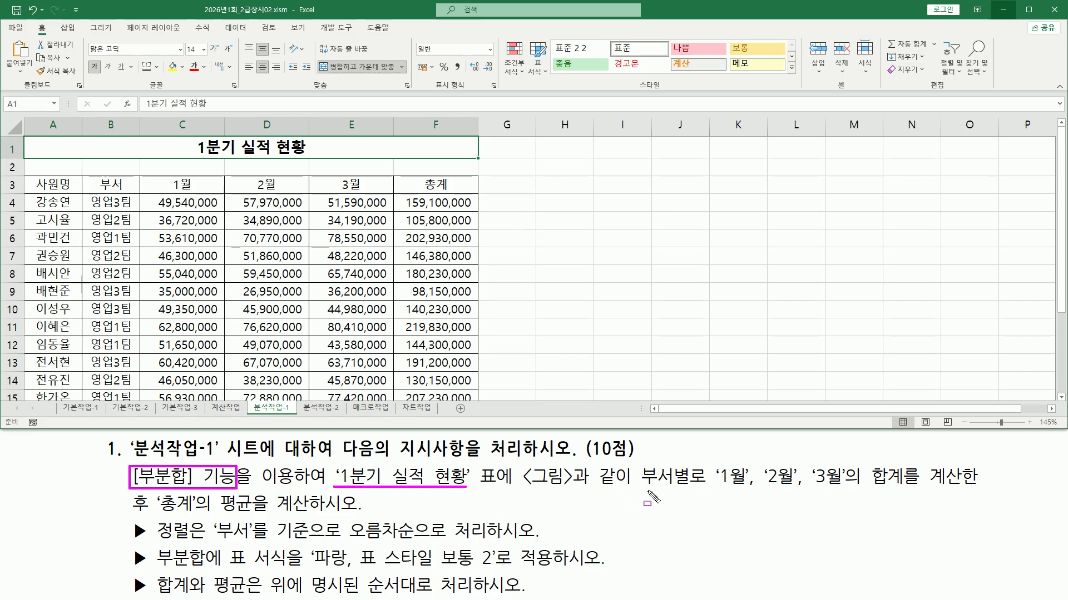
mouse_move(634, 462)
mouse_down()
mouse_move(675, 492)
mouse_move(700, 495)
mouse_move(988, 488)
mouse_up()
drag(131, 512, 266, 517)
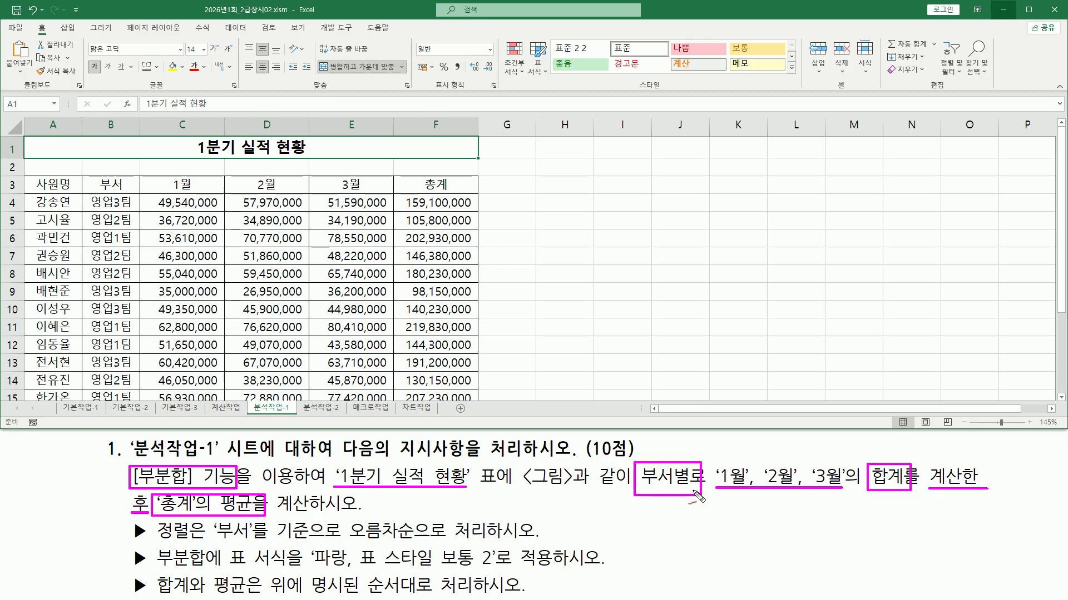
drag(667, 460, 694, 451)
drag(736, 494, 743, 493)
mouse_move(904, 453)
mouse_down()
mouse_move(881, 517)
mouse_move(917, 513)
mouse_move(925, 496)
mouse_move(894, 512)
mouse_up()
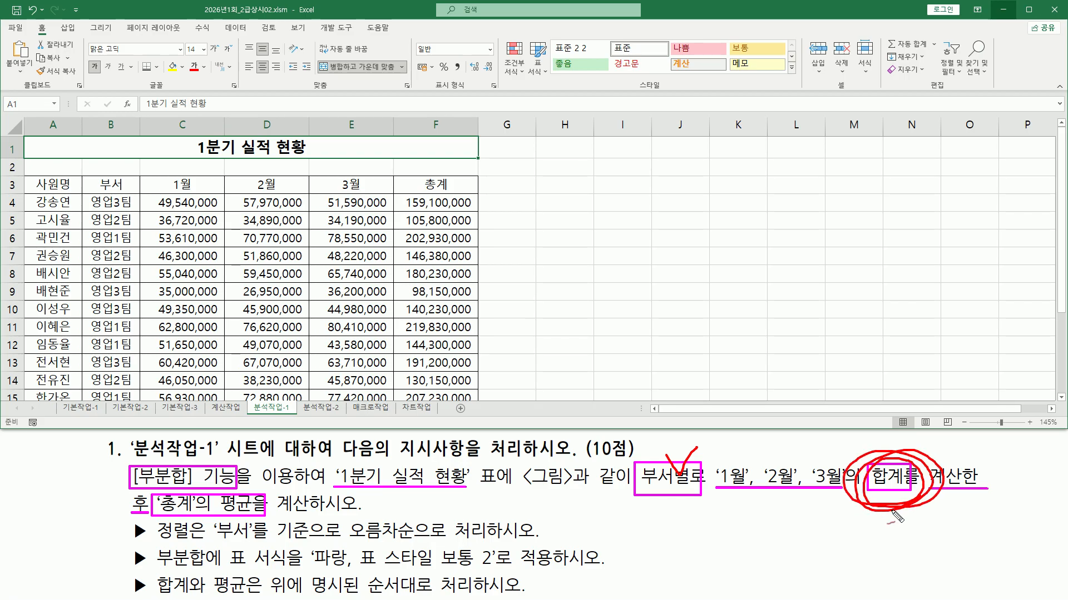
mouse_move(281, 511)
mouse_down()
mouse_move(278, 526)
mouse_move(223, 484)
mouse_move(245, 528)
mouse_move(276, 516)
mouse_move(230, 490)
mouse_move(267, 523)
mouse_up()
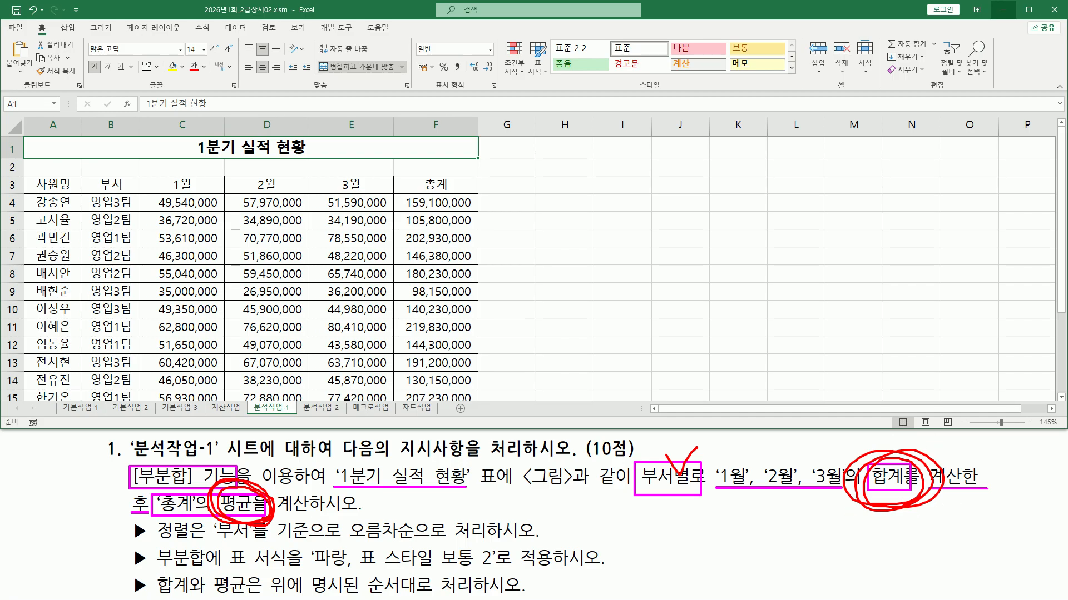
mouse_move(154, 574)
mouse_down()
mouse_move(173, 596)
mouse_move(490, 595)
mouse_up()
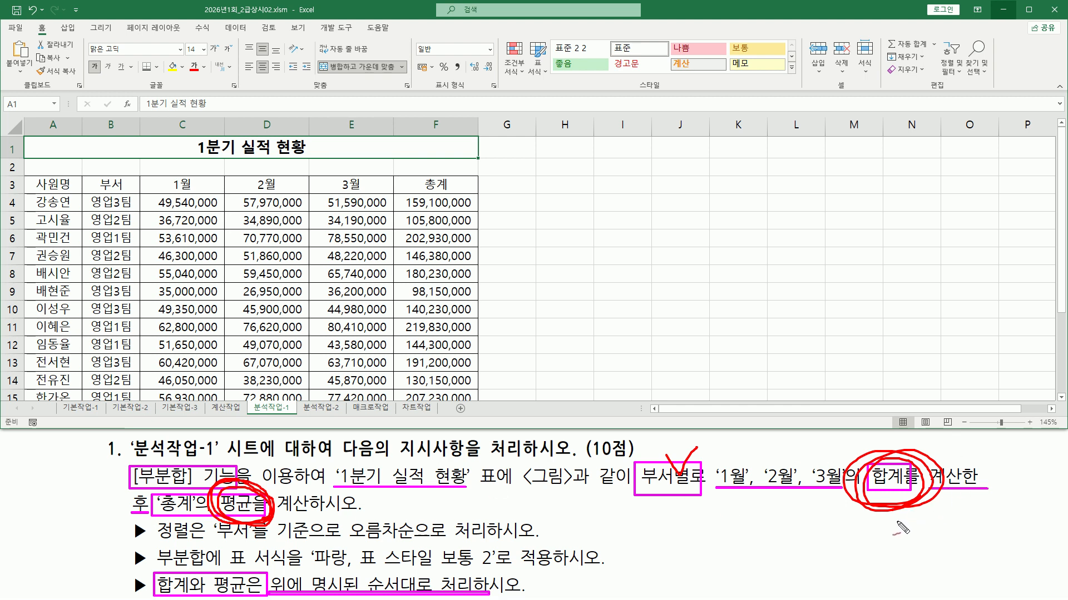
drag(904, 517, 911, 551)
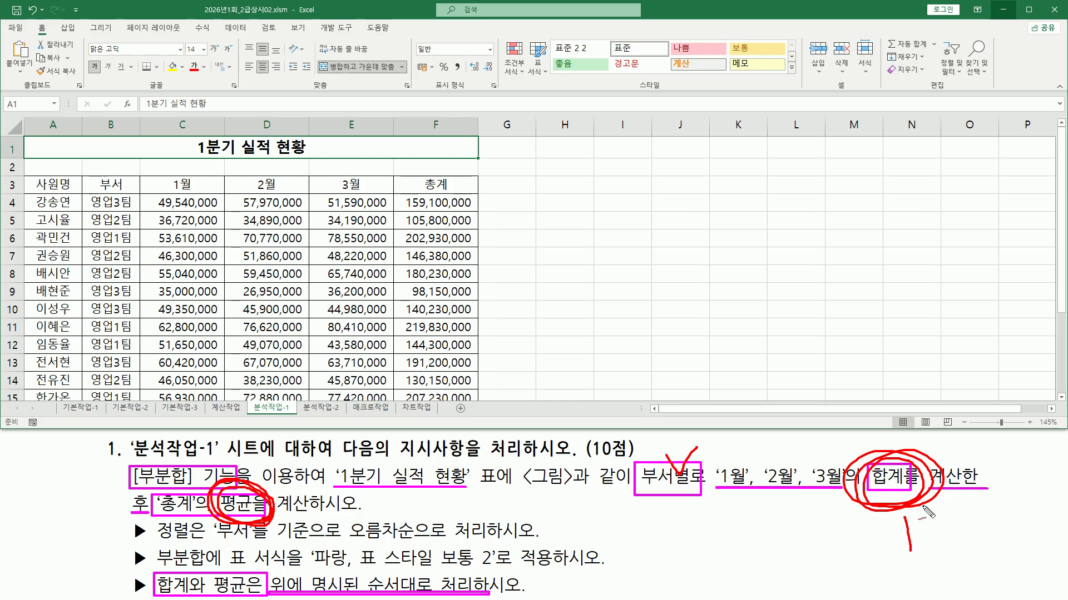
mouse_move(287, 492)
mouse_down()
mouse_move(310, 504)
mouse_move(292, 509)
mouse_move(355, 509)
mouse_up()
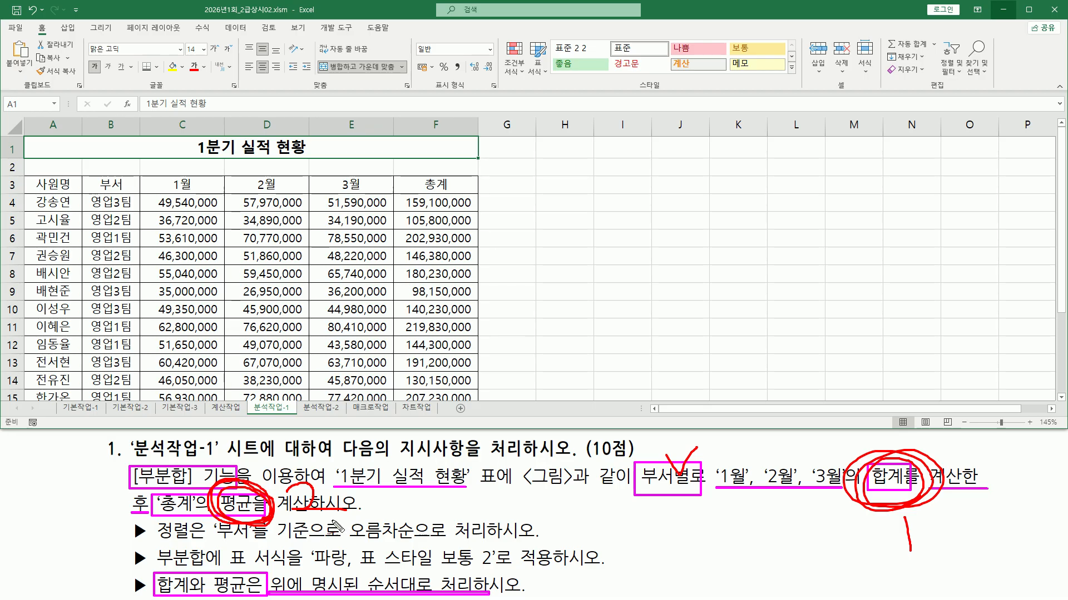
drag(270, 532, 278, 529)
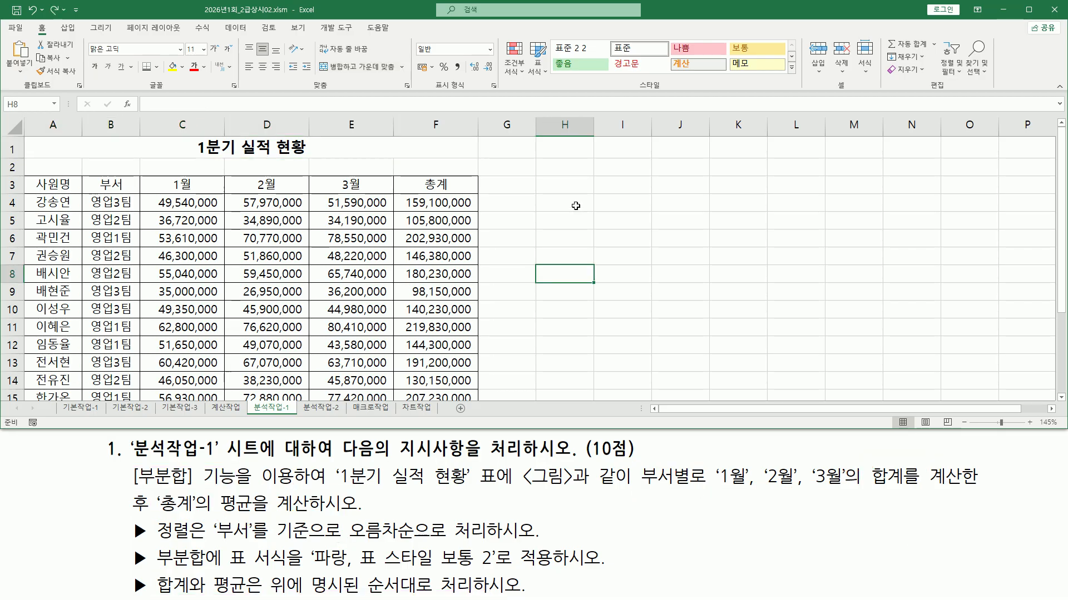
- Enter the note "1. 정렬" in cell H4 beside the table
click(576, 206)
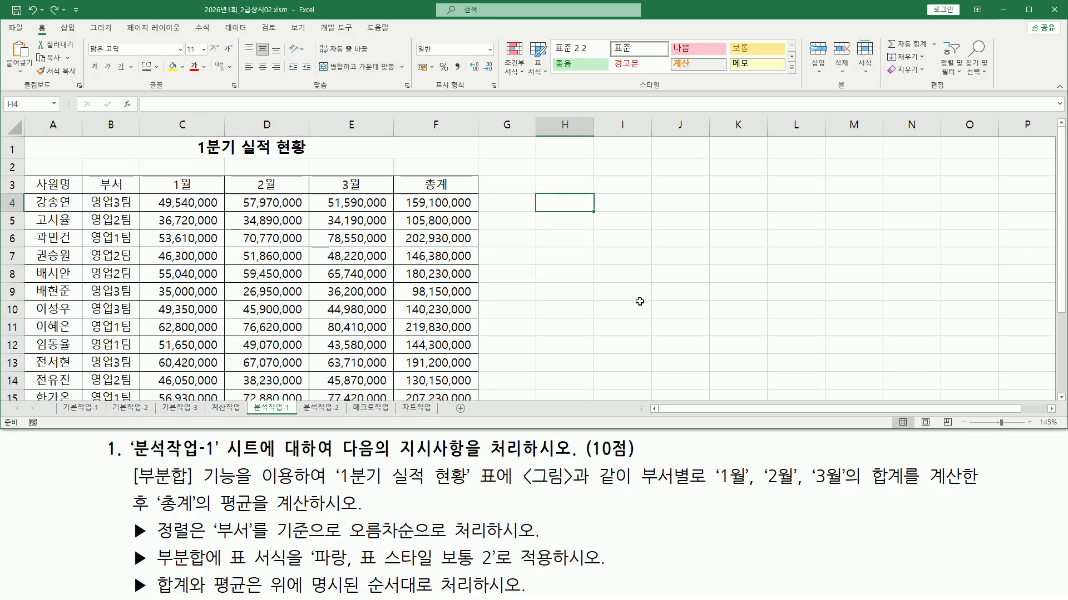
text(1)
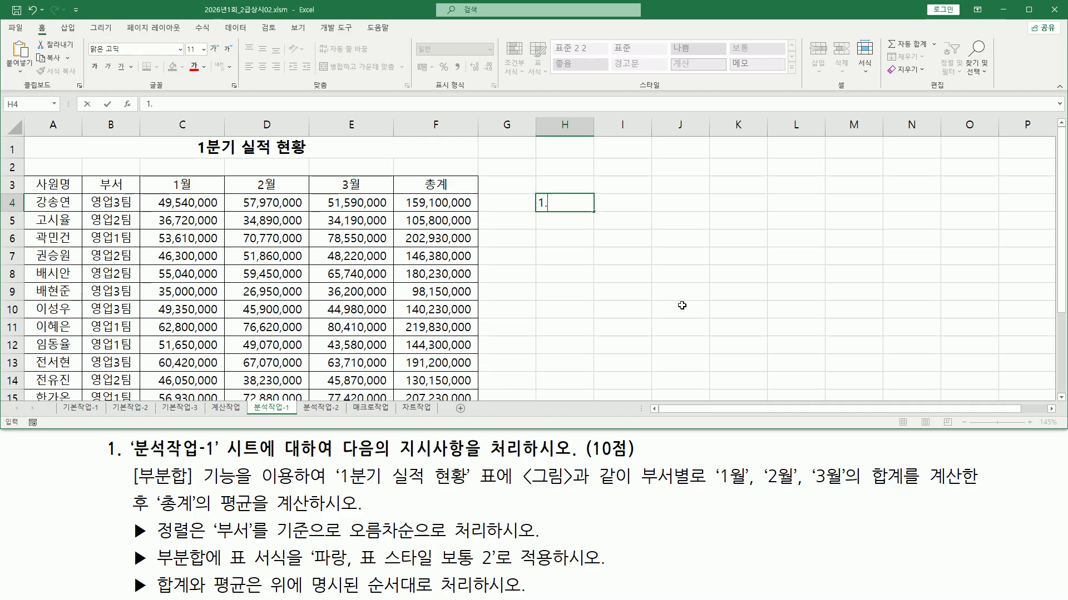
text(. 정렬)
key(Return)
- Enter the note "2. 두번째 부분합 - 새로운값으로대치 체크 해제" in cell H5
text(2)
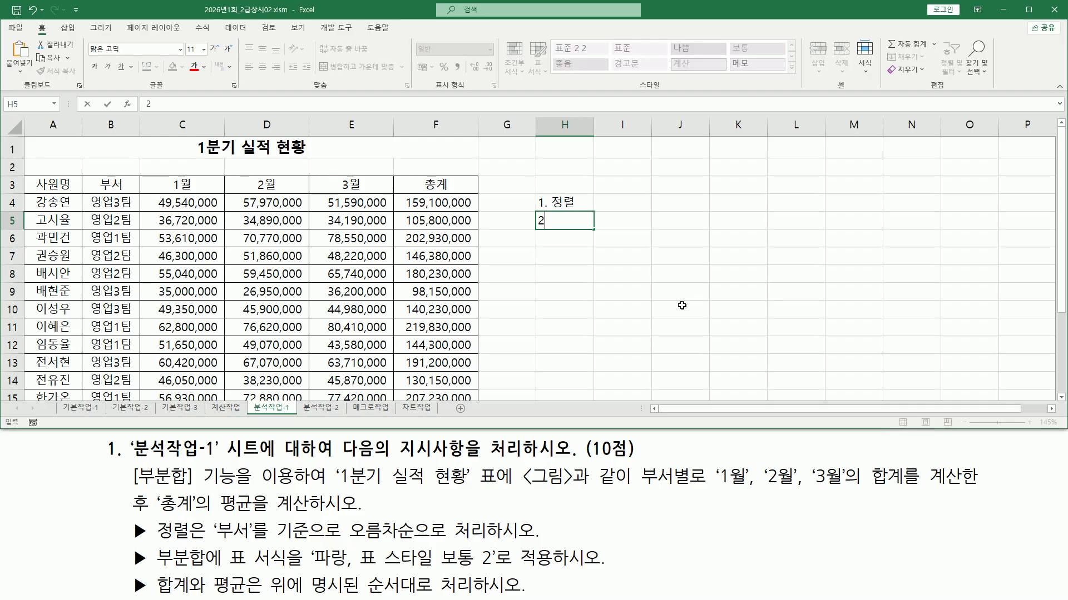
text(. 부분합)
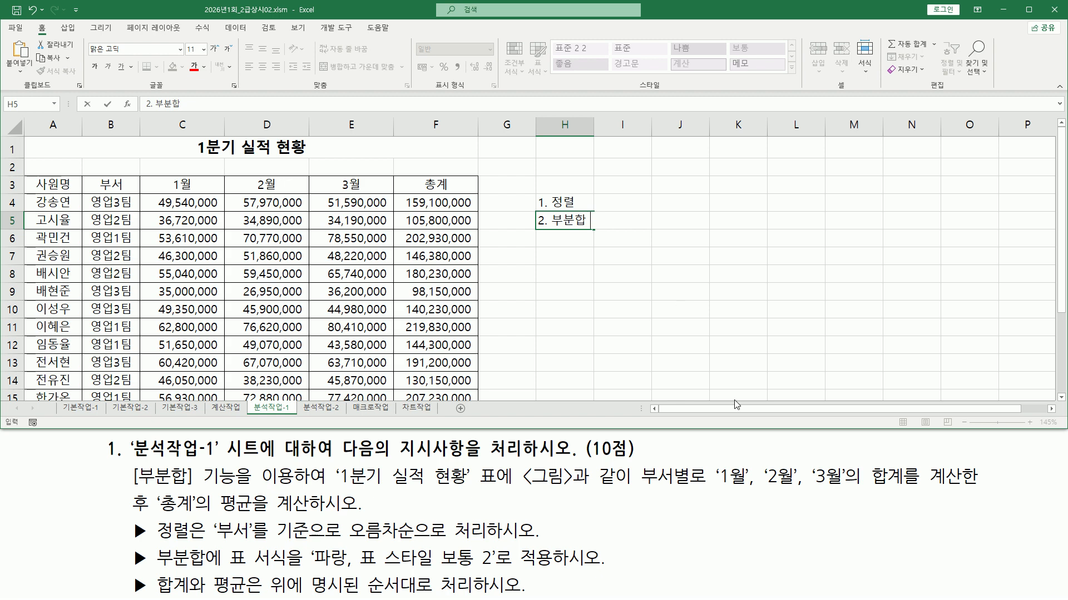
drag(866, 461, 908, 493)
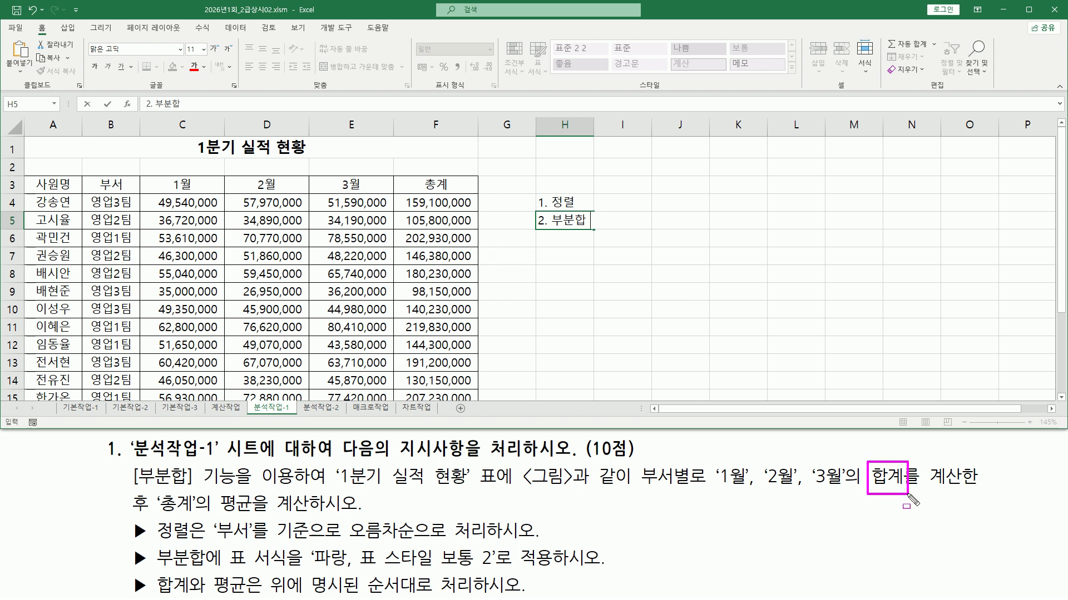
drag(215, 492, 269, 529)
key(Escape)
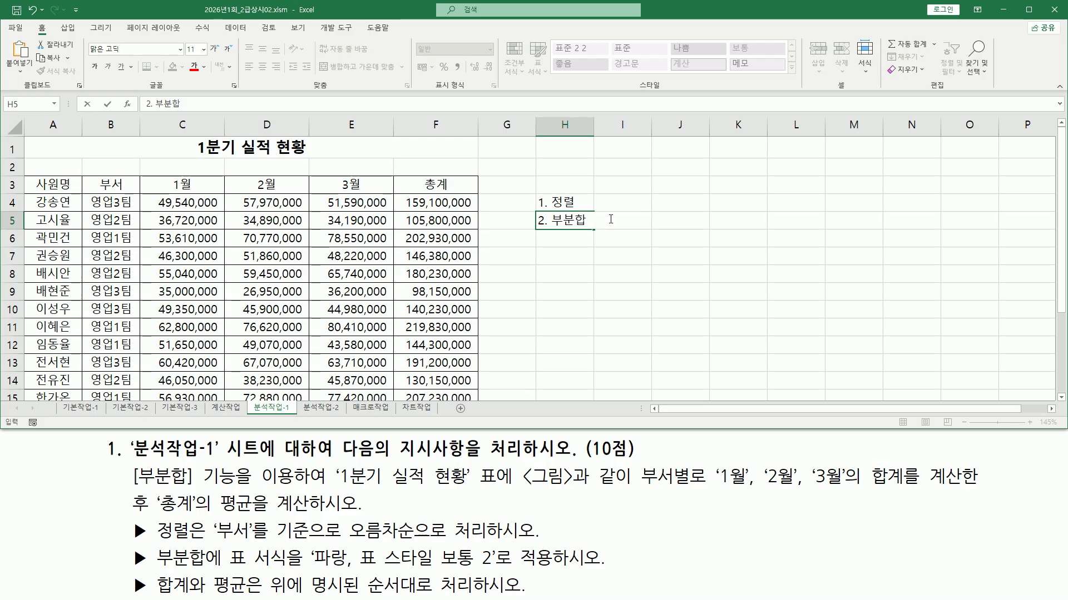
key(BackSpace)
key(BackSpace)
key(BackSpace)
text(두번째 부분합)
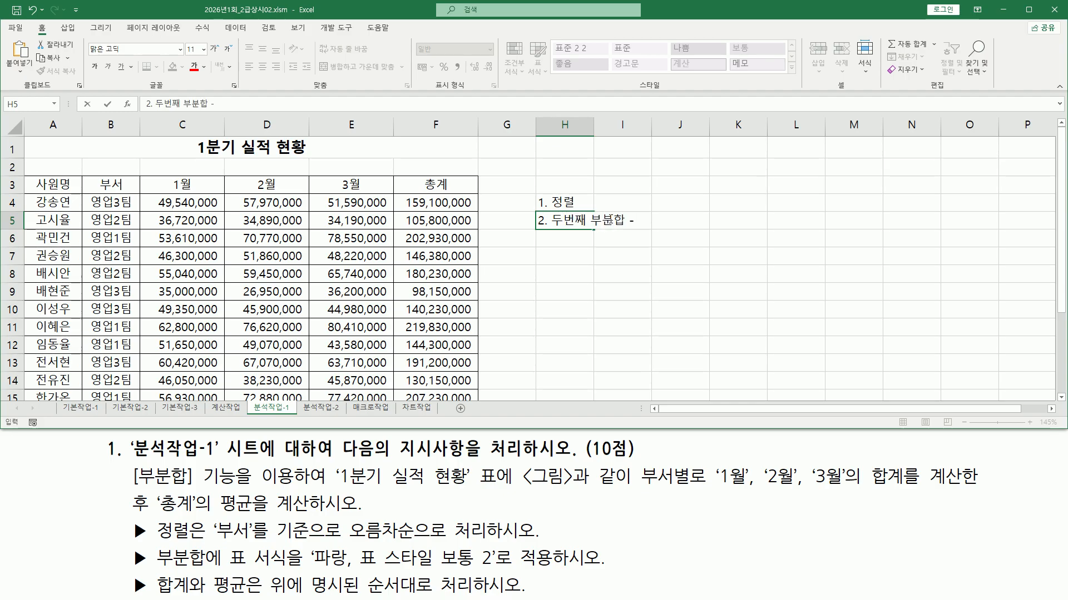
text( - 생)
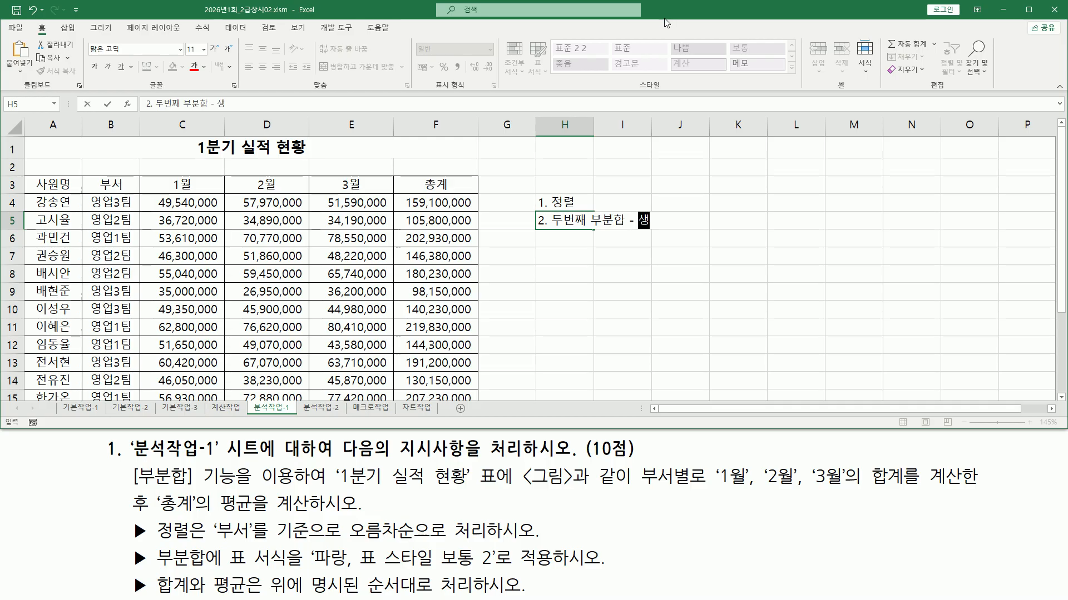
text(로우)
text(값으로대치)
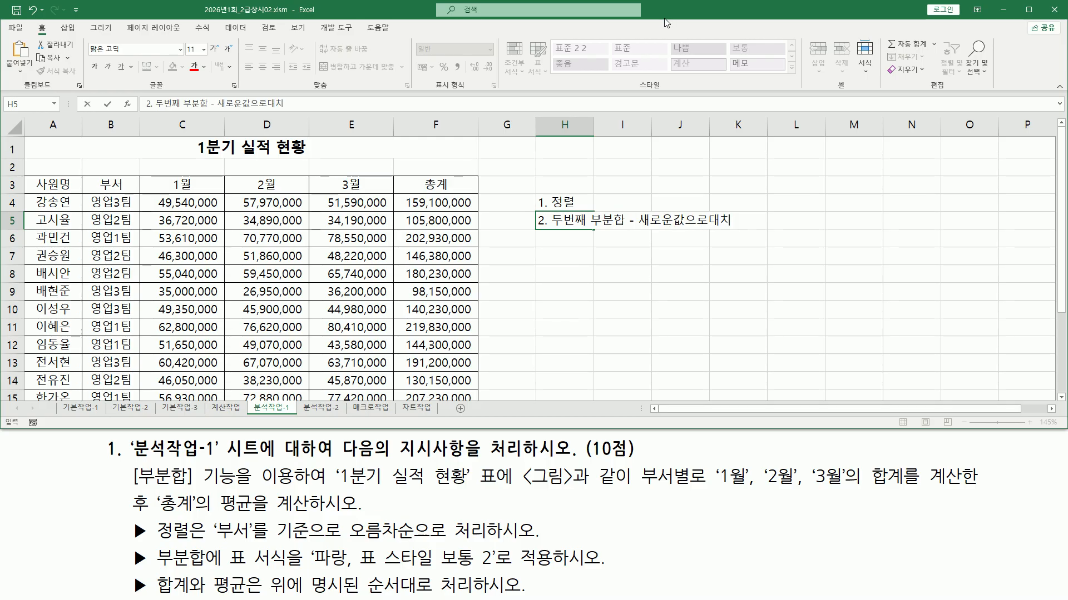
text( 첵크 해제)
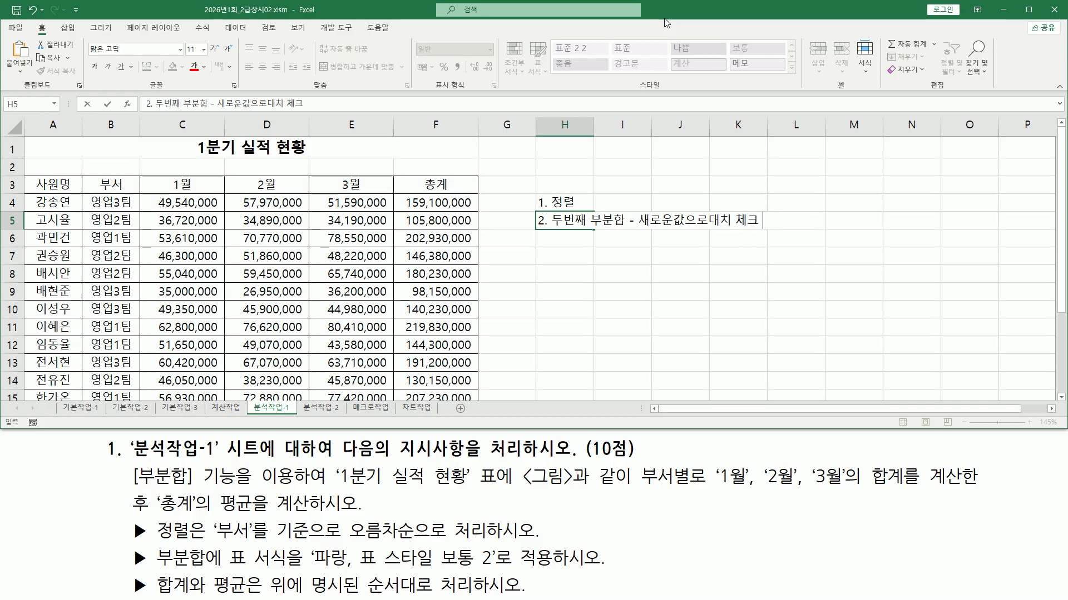
key(Return)
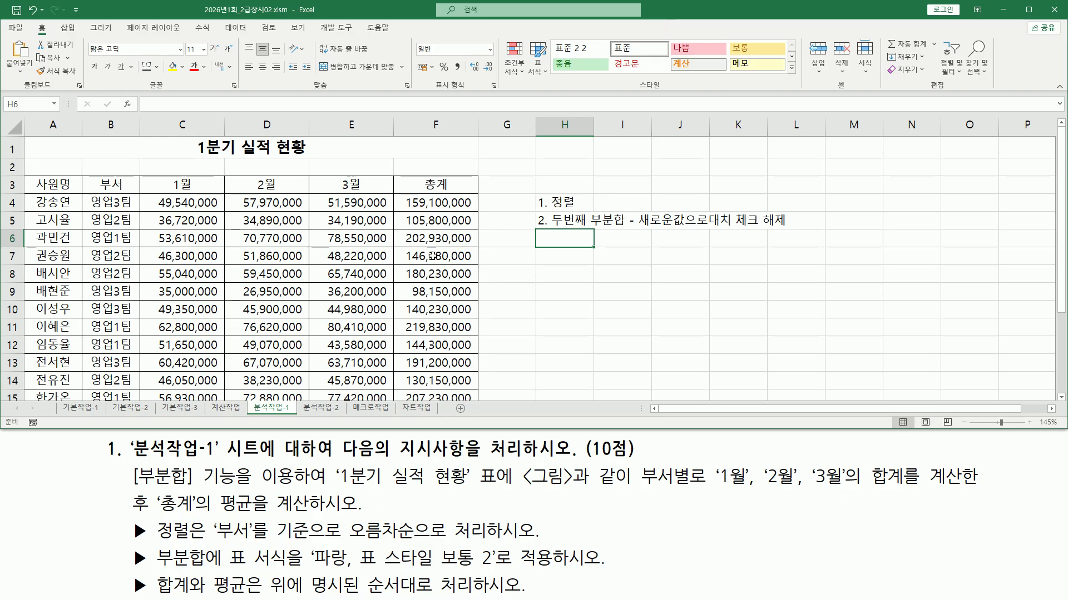
click(198, 257)
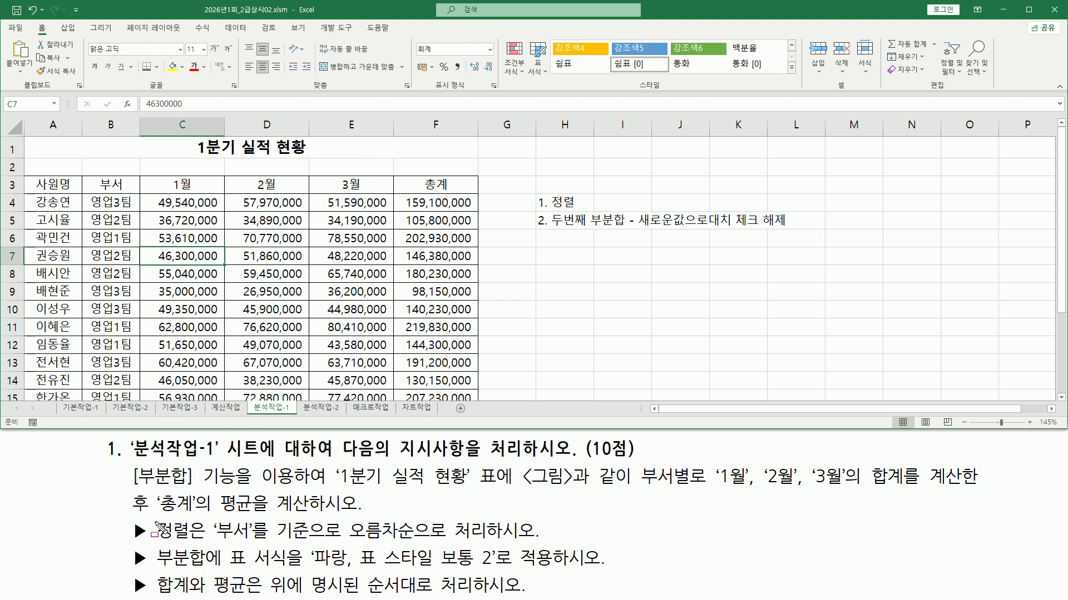
mouse_move(153, 518)
mouse_down()
mouse_move(202, 542)
mouse_move(256, 539)
mouse_up()
drag(350, 539, 490, 540)
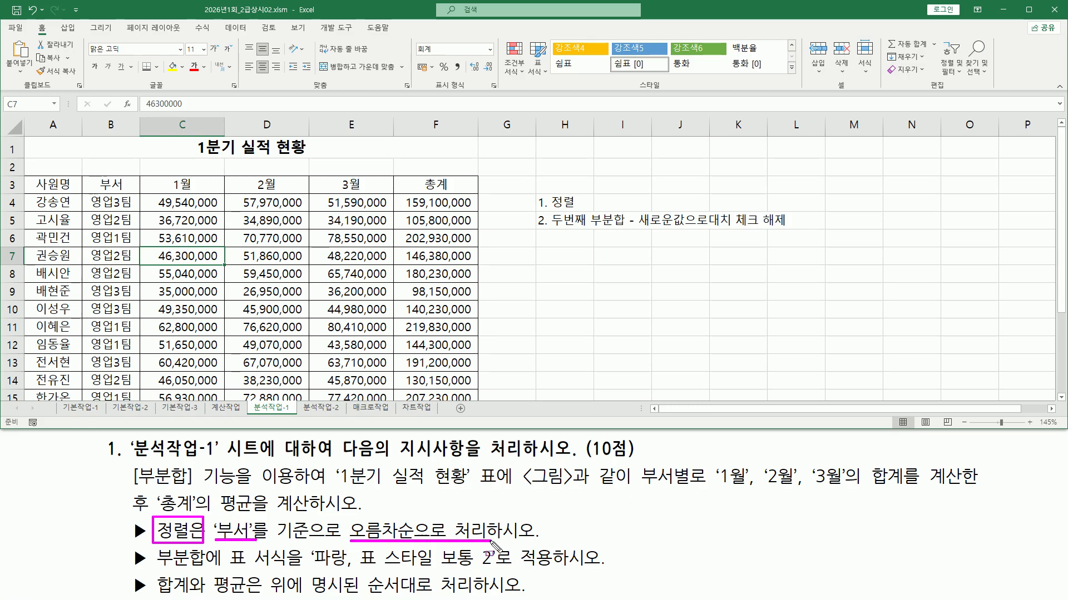
key(Escape)
click(177, 218)
click(177, 218)
click(68, 270)
click(173, 309)
click(314, 295)
click(202, 257)
click(212, 322)
click(322, 315)
- Sort the 1분기 실적 현황 table by 부서 in ascending order (오름차순), based on cell values
click(261, 239)
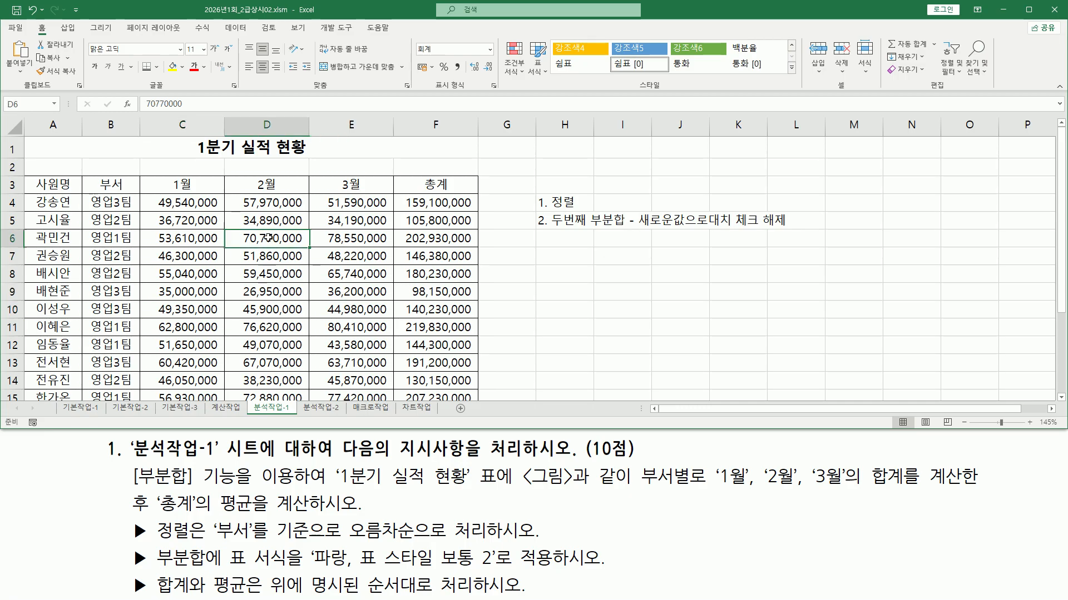
click(234, 30)
drag(253, 37, 256, 37)
drag(308, 93, 356, 92)
drag(290, 34, 315, 77)
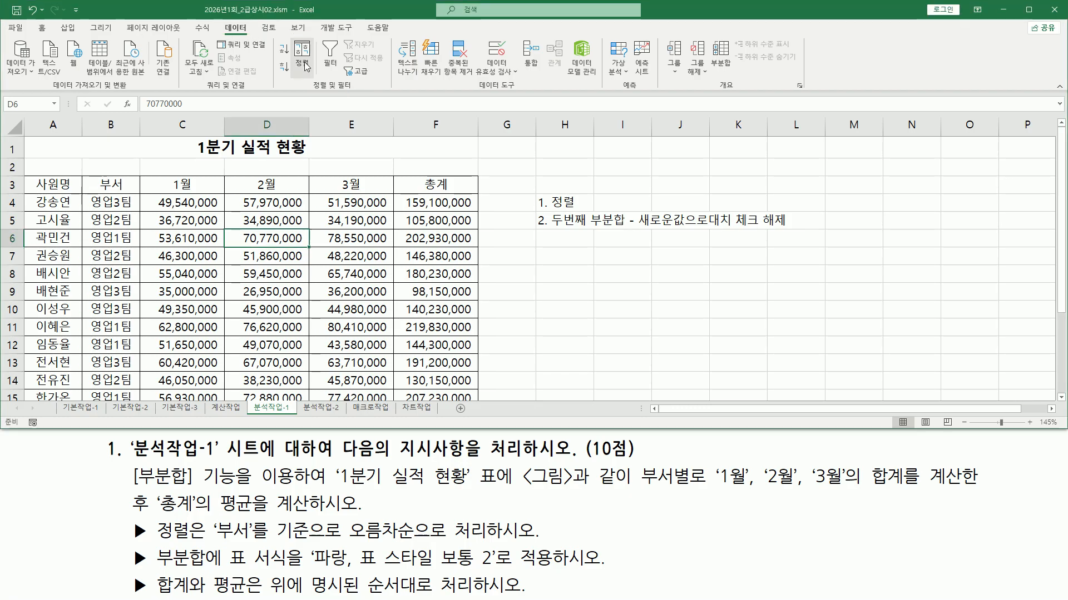
click(302, 56)
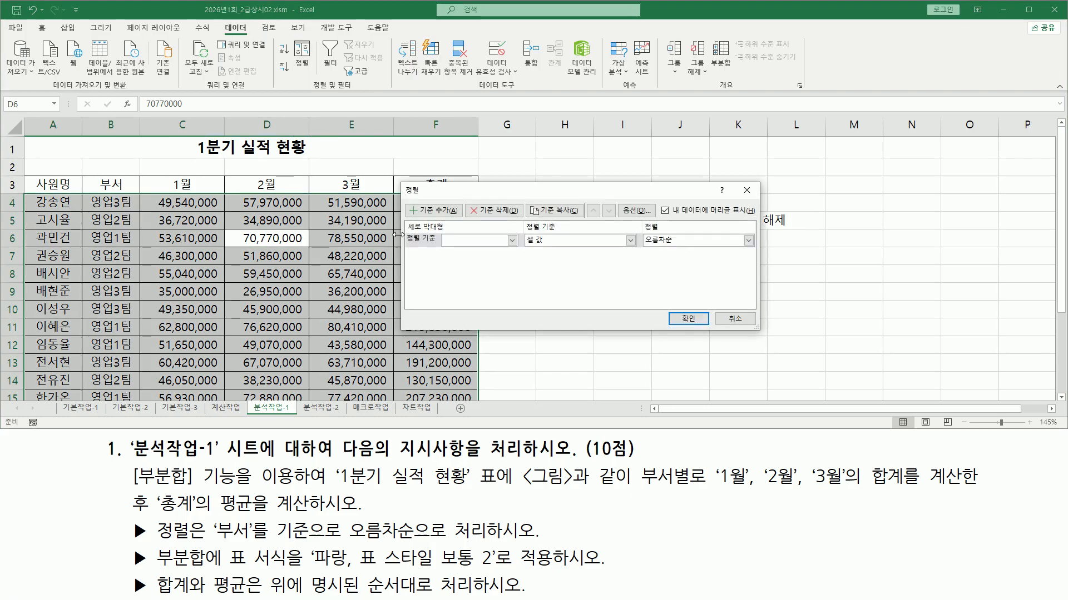
click(472, 241)
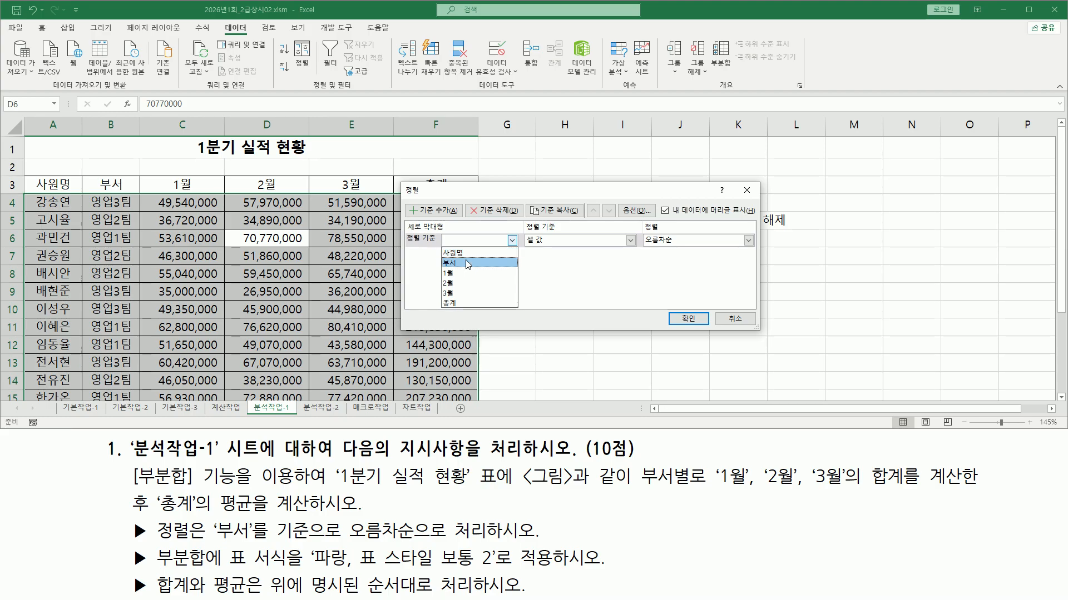
click(467, 263)
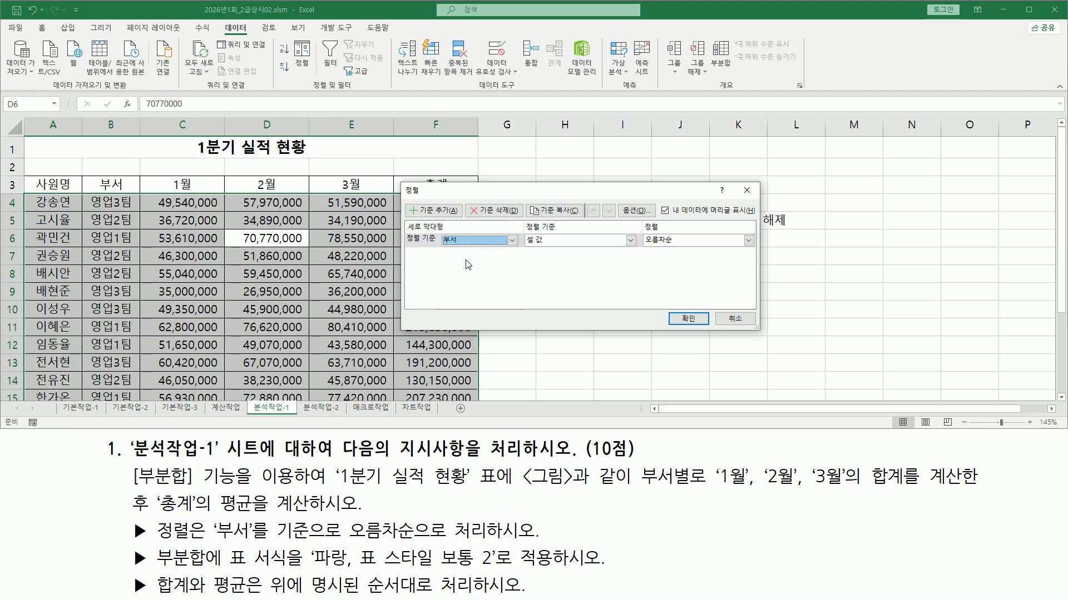
drag(438, 231, 476, 250)
drag(643, 247, 678, 248)
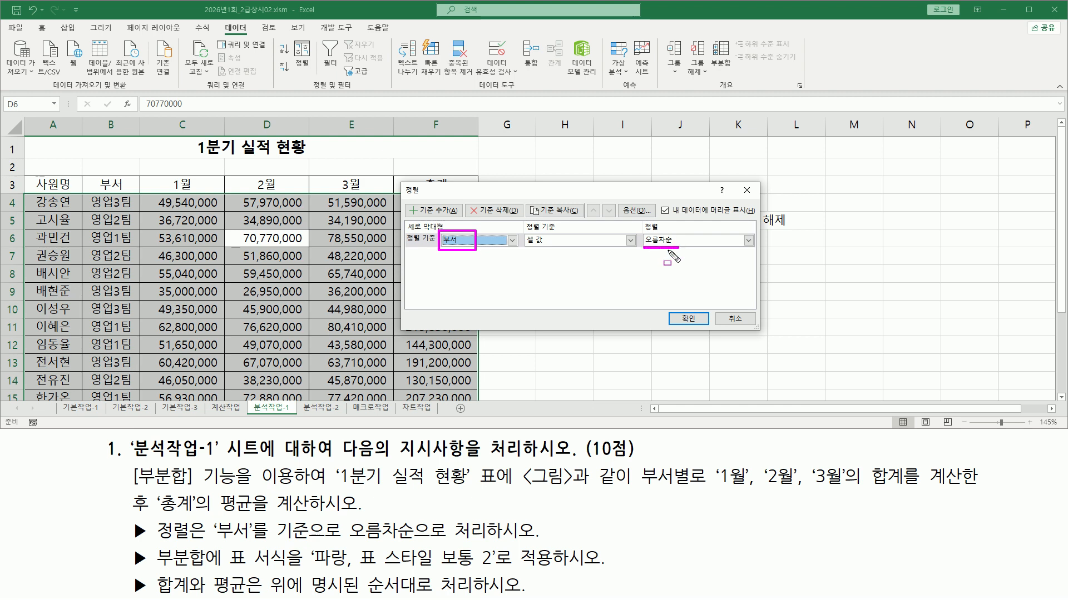
drag(671, 309, 700, 329)
key(Escape)
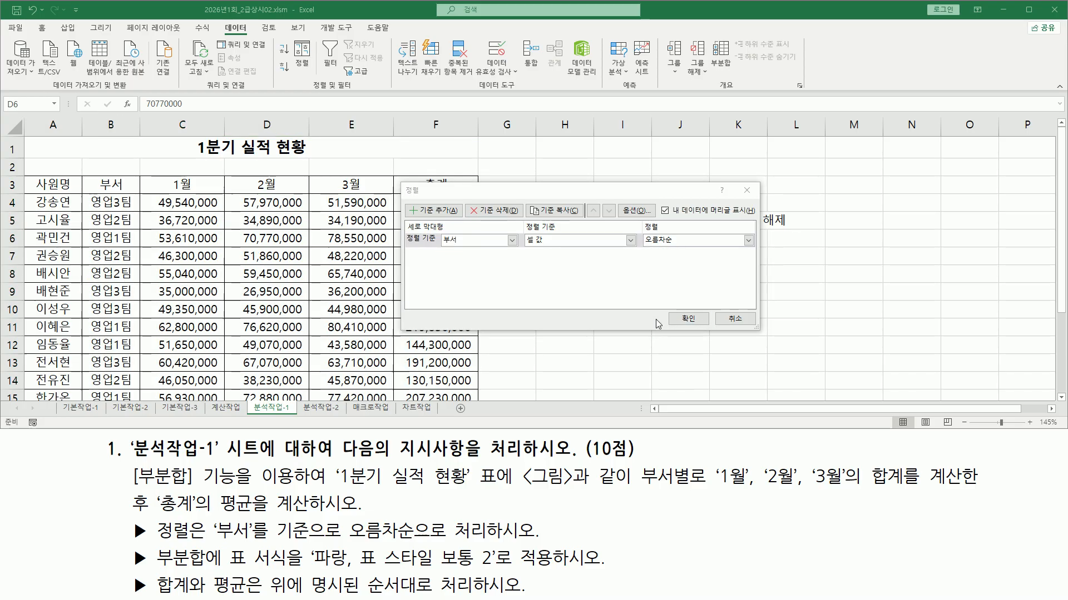
click(689, 320)
key(ctrl+2)
mouse_move(85, 196)
mouse_down()
mouse_move(104, 255)
mouse_move(133, 263)
mouse_move(134, 332)
mouse_move(84, 390)
mouse_move(133, 410)
mouse_move(135, 336)
mouse_up()
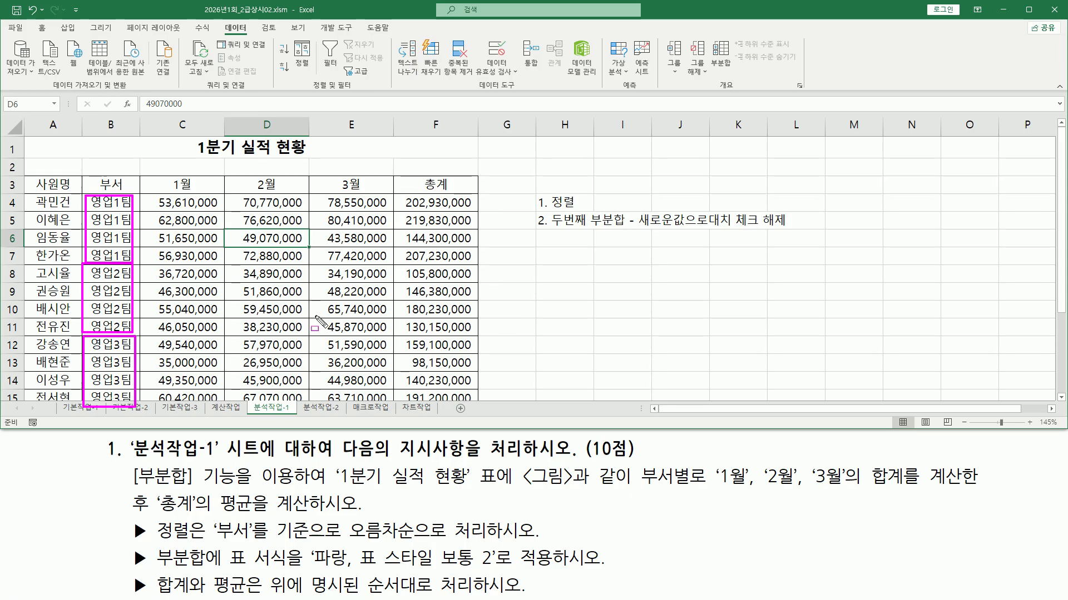
drag(526, 204, 590, 203)
key(Escape)
click(263, 244)
key(ctrl+2)
mouse_move(34, 189)
mouse_down()
mouse_move(420, 368)
mouse_move(488, 415)
mouse_move(489, 396)
mouse_up()
key(Escape)
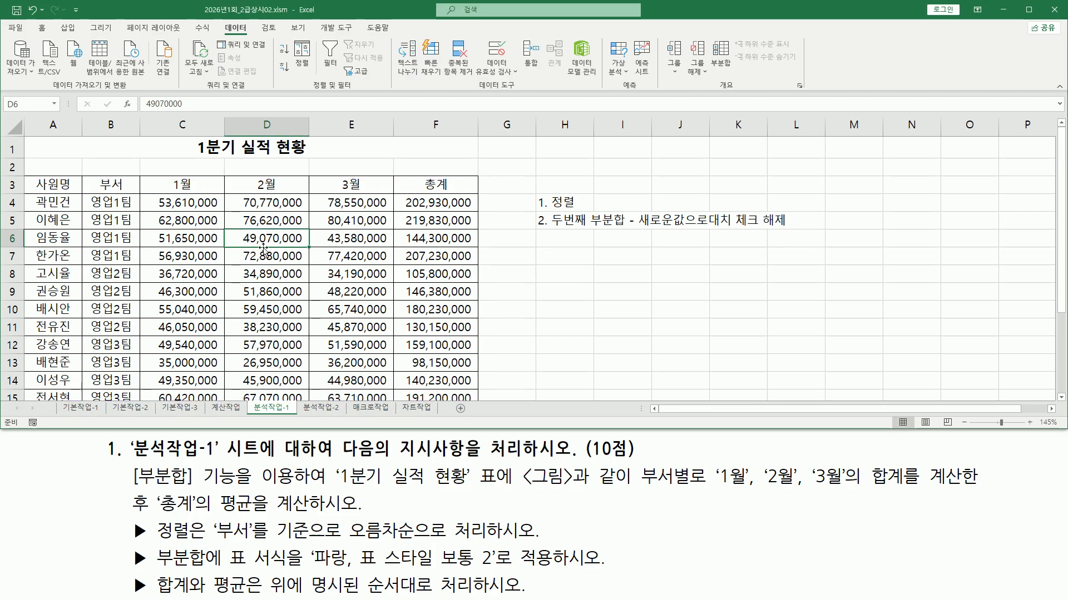
- Start a subtotal (부분합) on the 1분기 실적 현황 table and group it by 부서
click(258, 269)
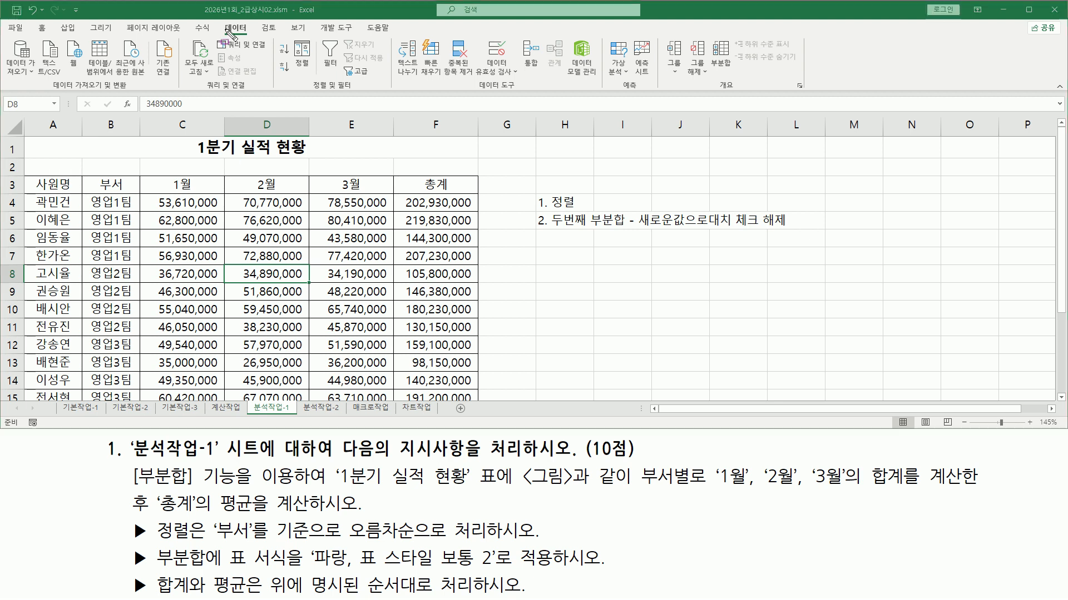
drag(221, 21, 251, 39)
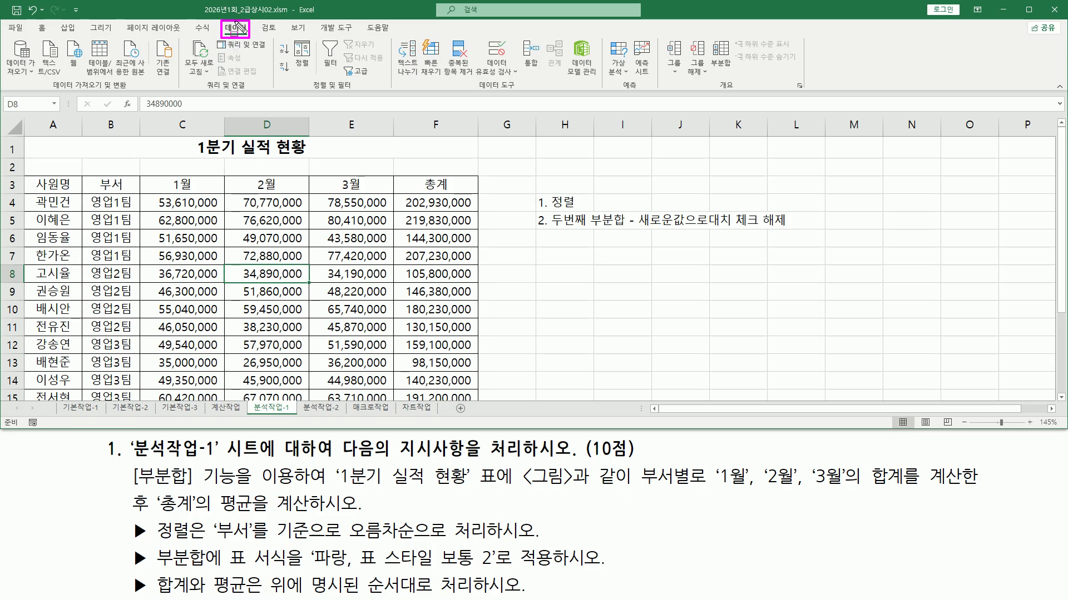
drag(711, 92, 744, 92)
drag(707, 35, 735, 77)
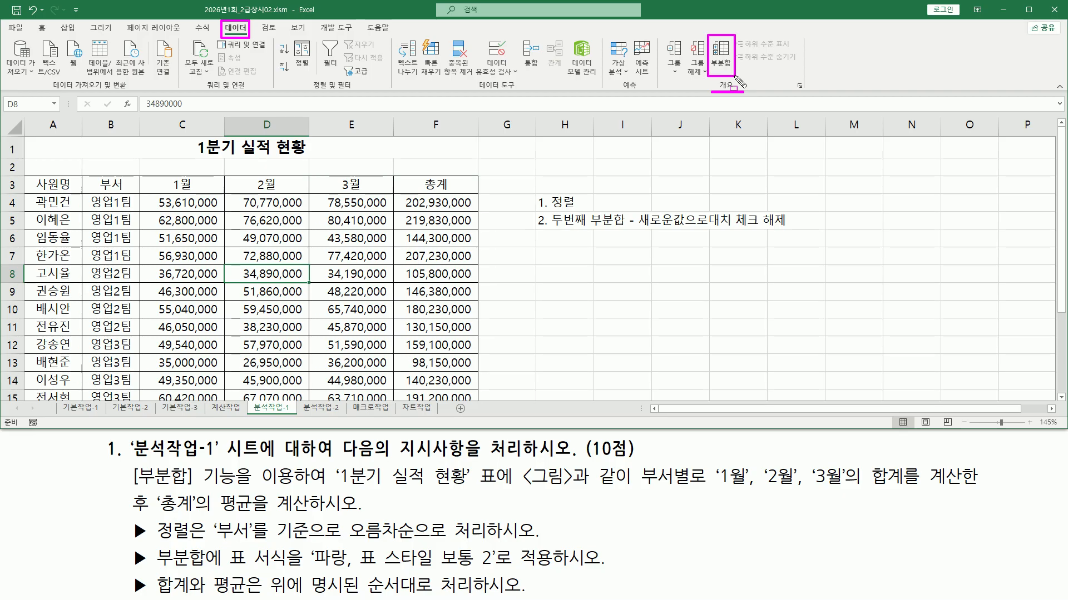
click(720, 53)
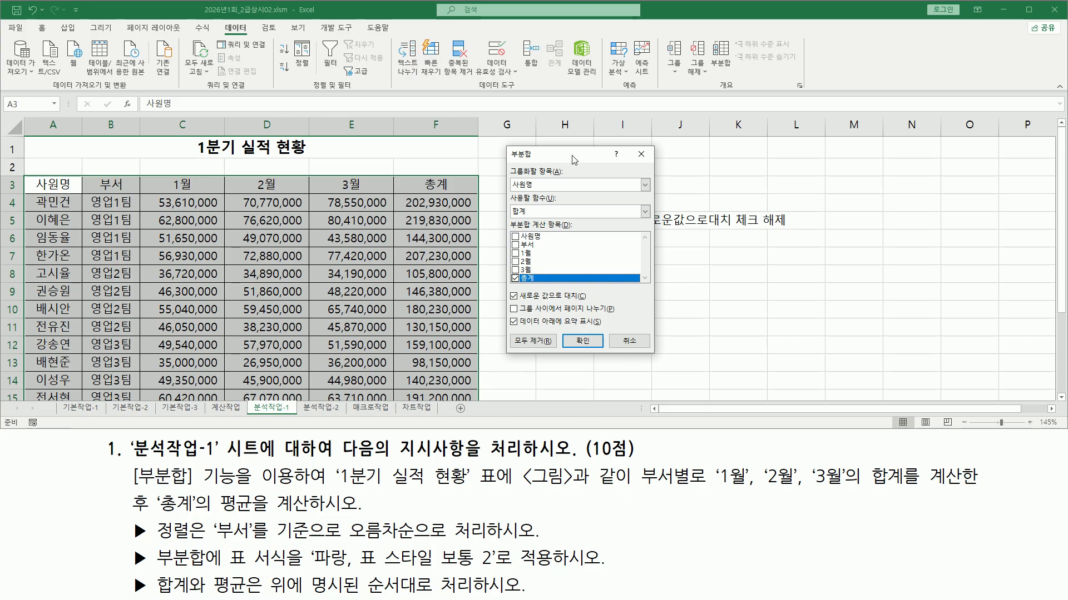
drag(509, 163, 562, 191)
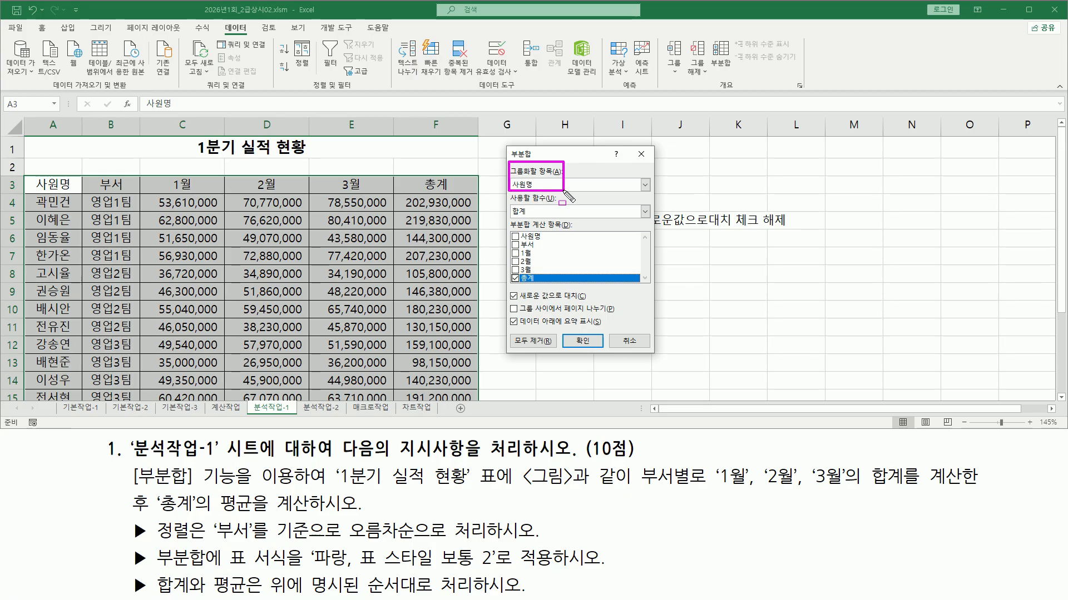
drag(637, 490, 700, 488)
mouse_move(639, 462)
mouse_down()
mouse_move(698, 507)
mouse_move(695, 499)
mouse_up()
key(Escape)
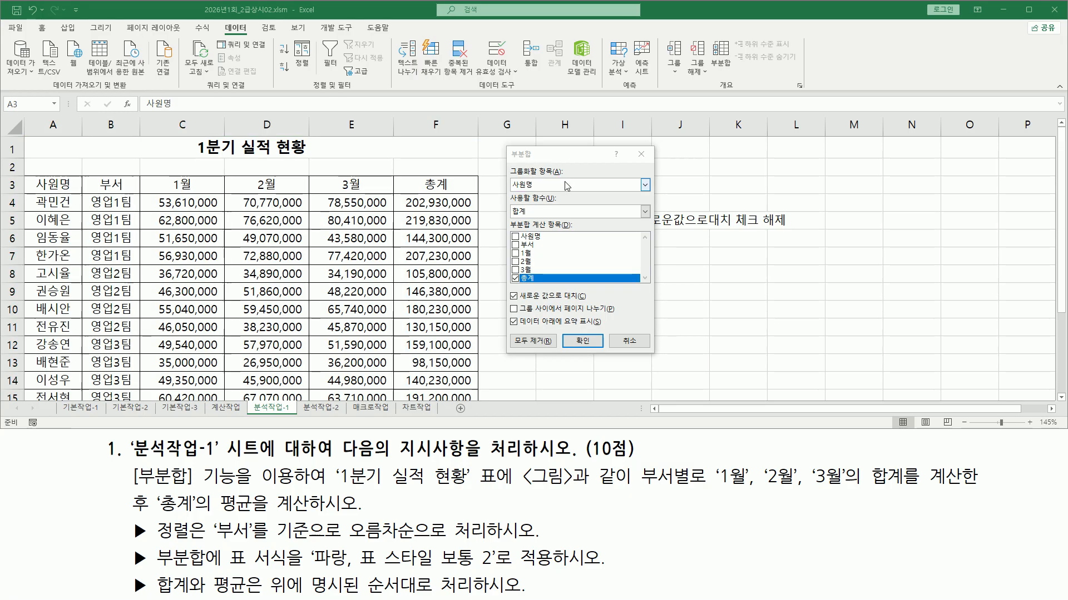
click(565, 185)
click(558, 204)
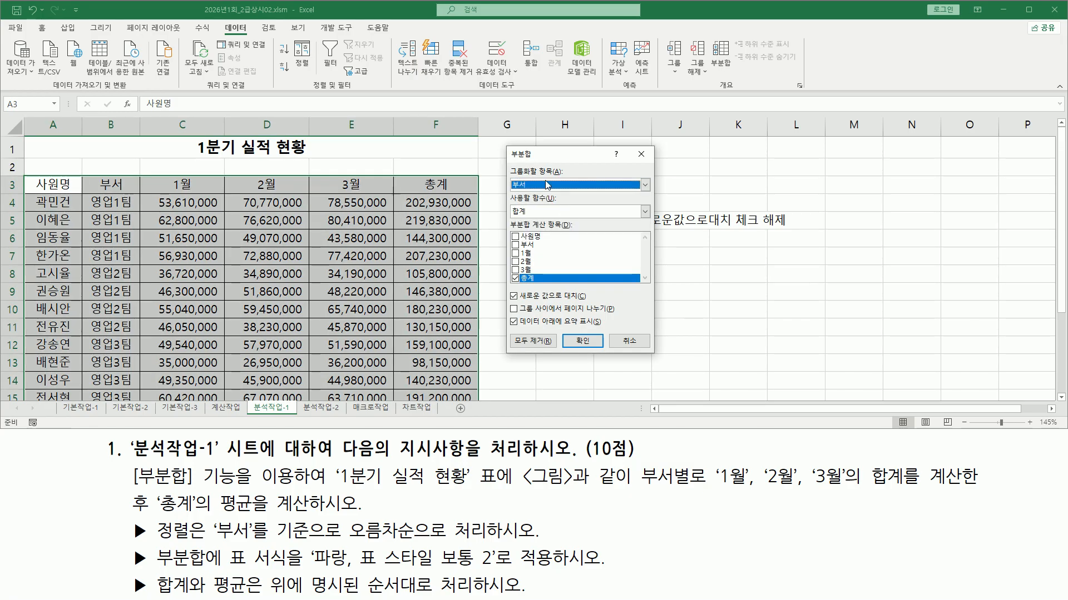
- Choose 1월, 2월 and 3월 as the fields to subtotal and exclude 총계, keeping 합계 as the function
mouse_move(507, 161)
mouse_down()
mouse_move(541, 193)
mouse_move(564, 191)
mouse_move(523, 214)
mouse_move(562, 219)
mouse_up()
key(Escape)
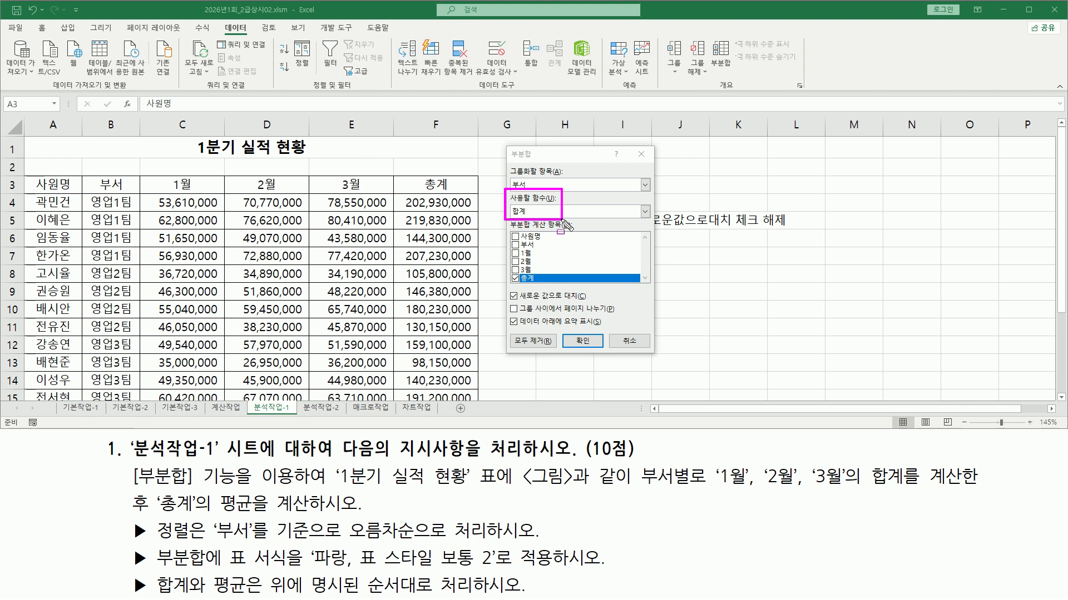
drag(710, 491, 856, 492)
drag(863, 455, 908, 510)
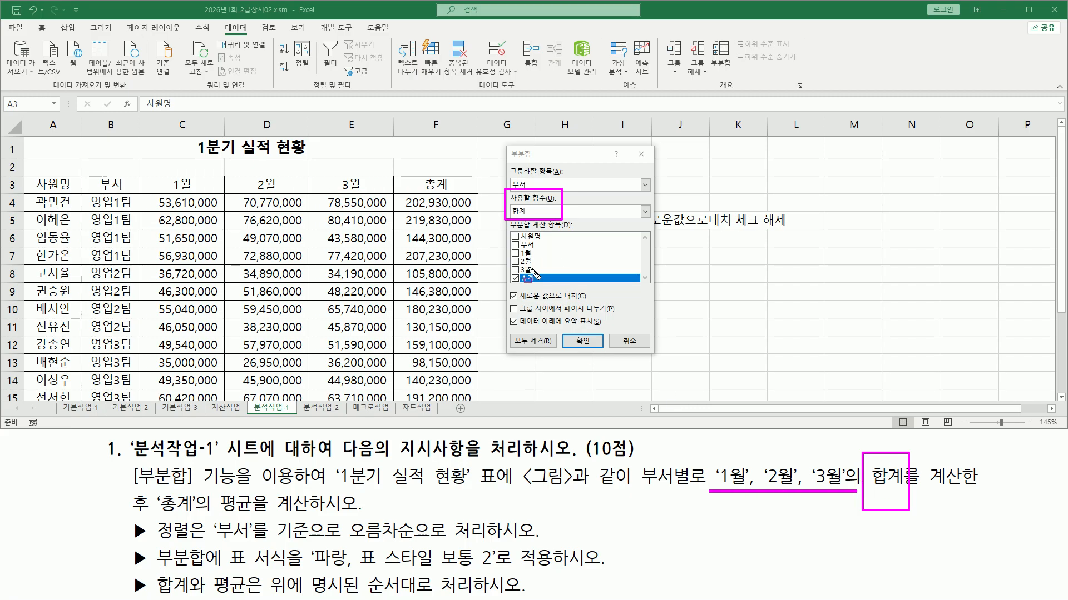
key(Escape)
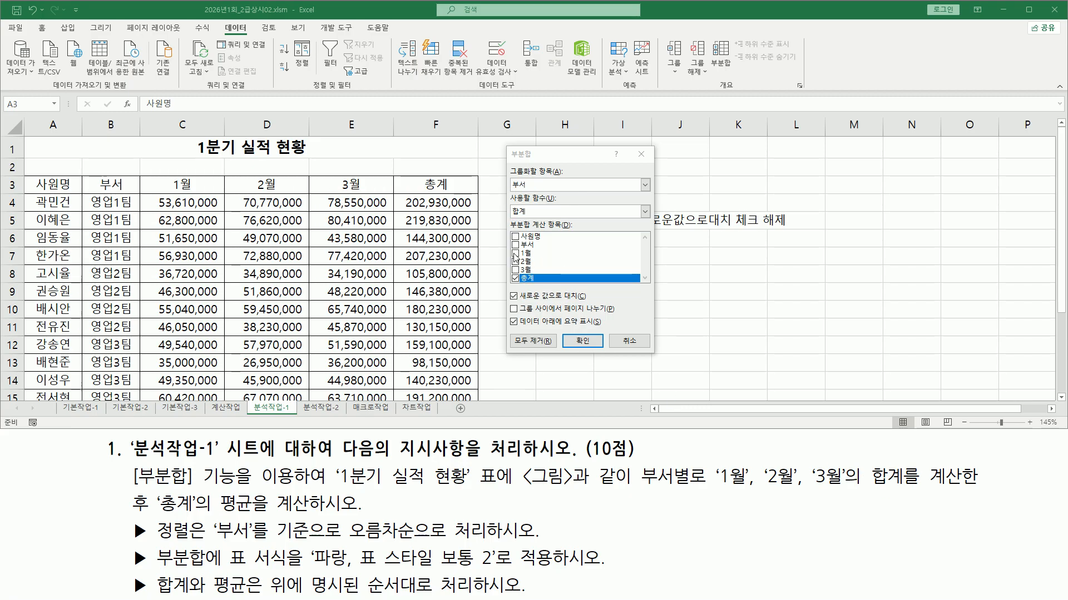
click(515, 253)
click(515, 270)
click(515, 261)
key(ctrl+2)
mouse_move(509, 246)
mouse_down()
mouse_move(513, 268)
mouse_move(533, 275)
mouse_move(521, 287)
mouse_up()
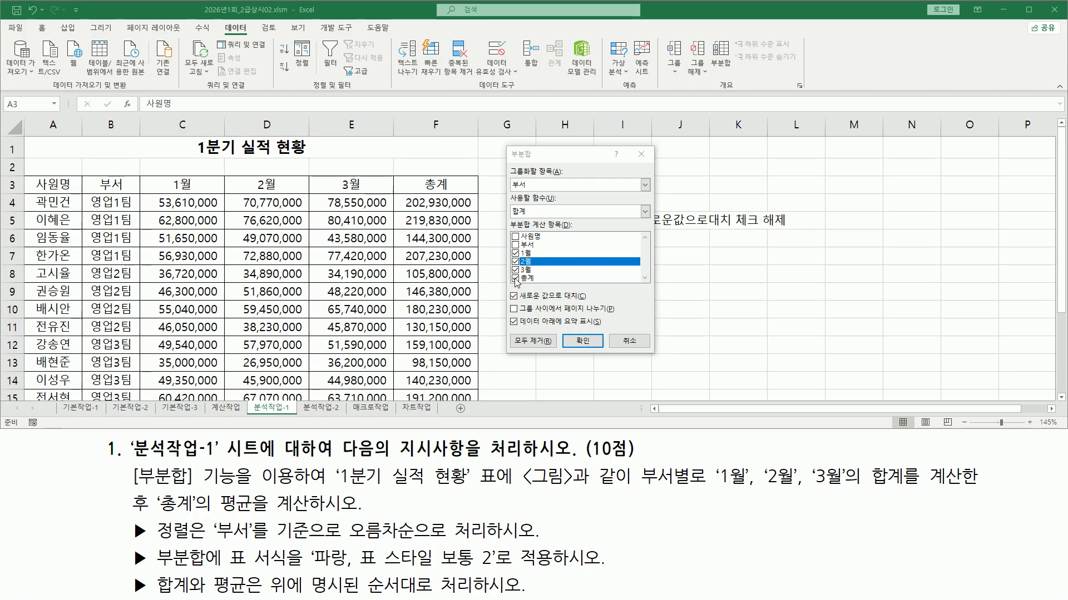
click(523, 279)
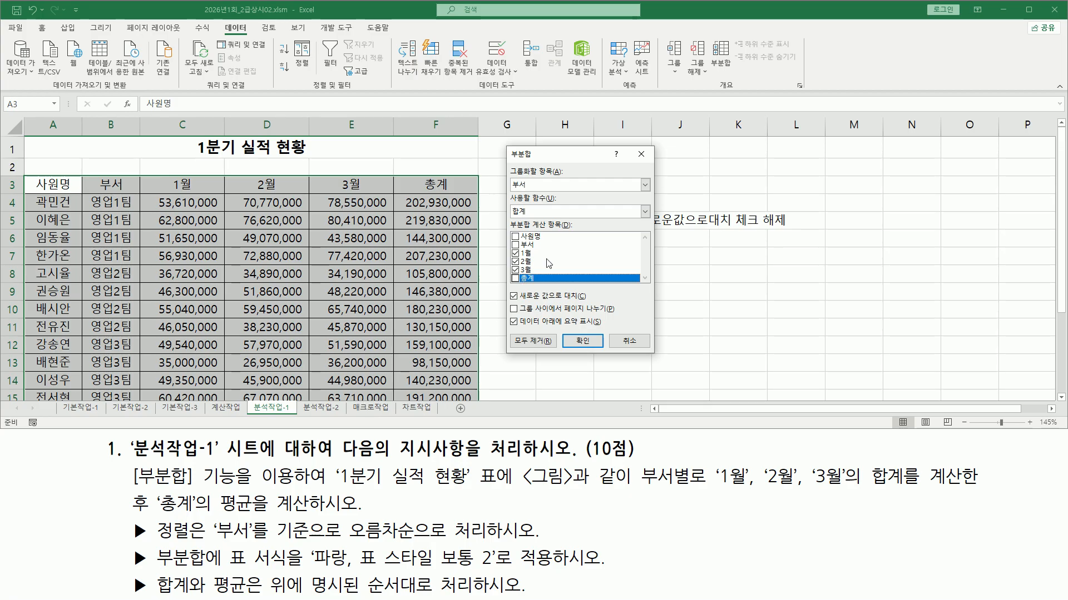
- Apply the 부서 subtotal with the monthly sums to the table
drag(560, 329, 606, 354)
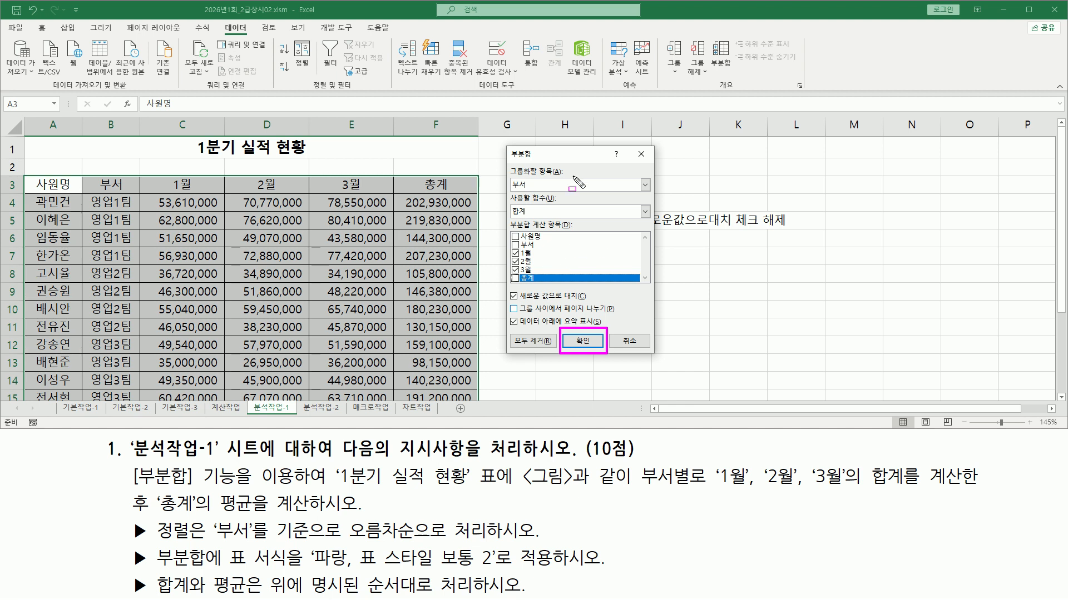
drag(507, 165, 558, 190)
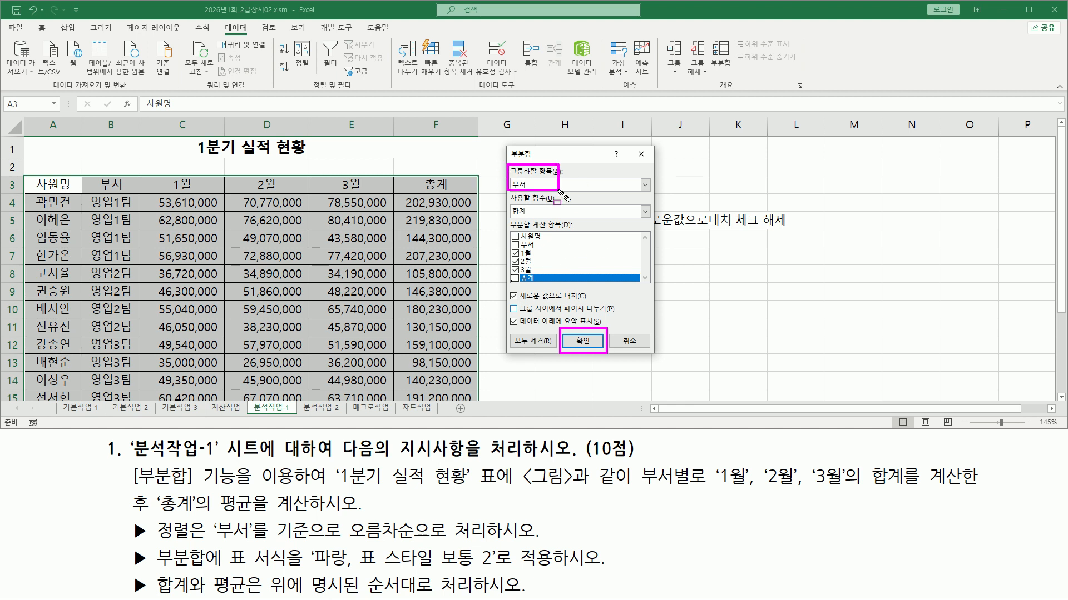
drag(507, 245, 537, 278)
mouse_move(504, 193)
mouse_down()
mouse_move(528, 218)
mouse_move(558, 218)
mouse_up()
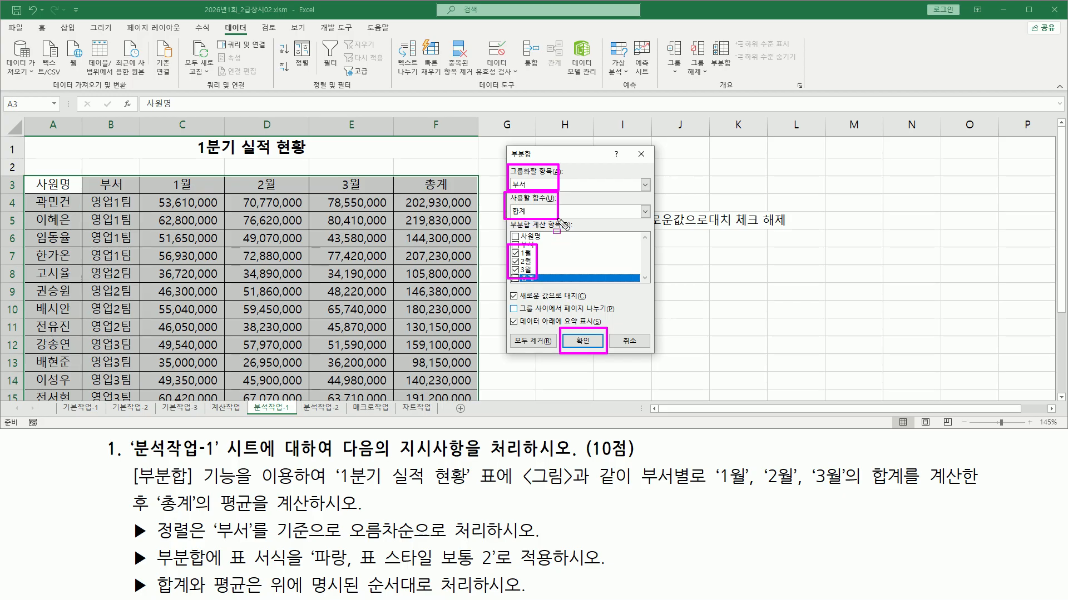
key(Escape)
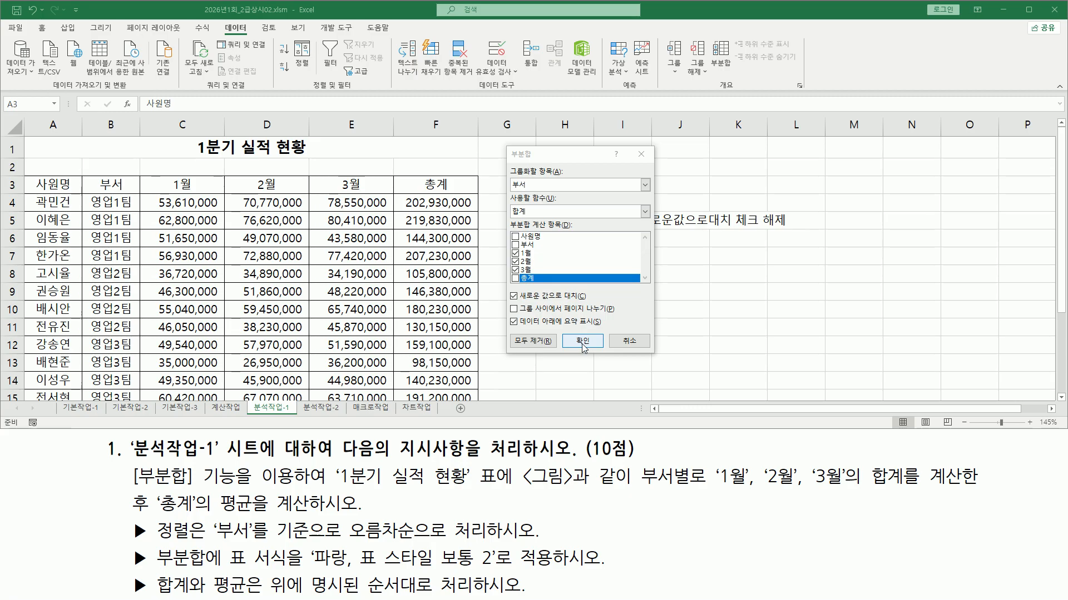
click(582, 342)
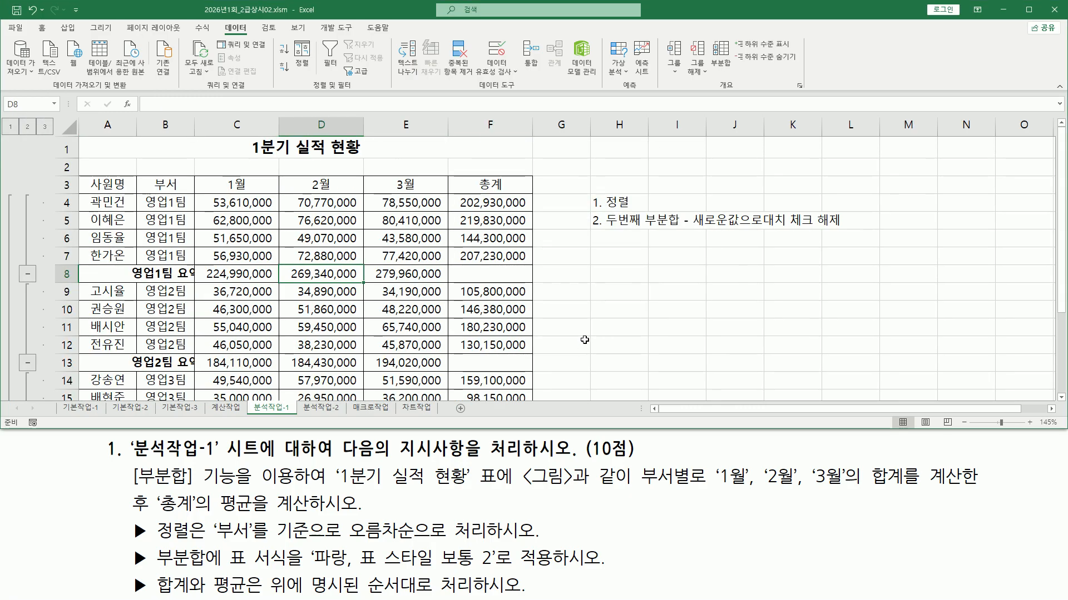
- Examine the monthly sum rows under each 영업팀 and the 총합계 row at the end of the table
scroll(313, 302, down, 1)
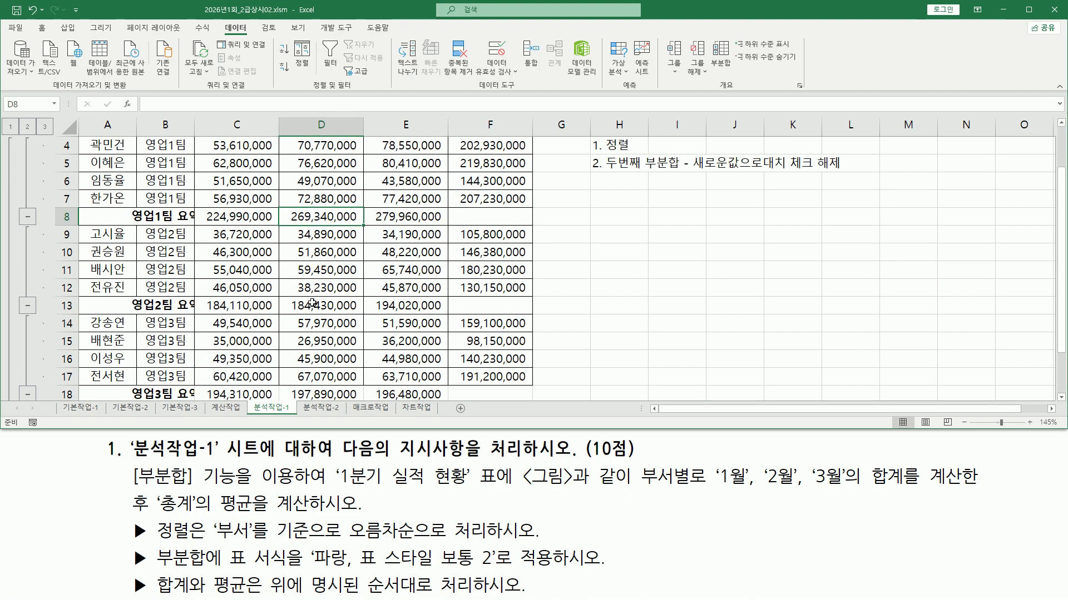
scroll(147, 224, up, 1)
mouse_move(145, 192)
mouse_down()
mouse_move(153, 239)
mouse_move(190, 260)
mouse_up()
drag(129, 275, 190, 276)
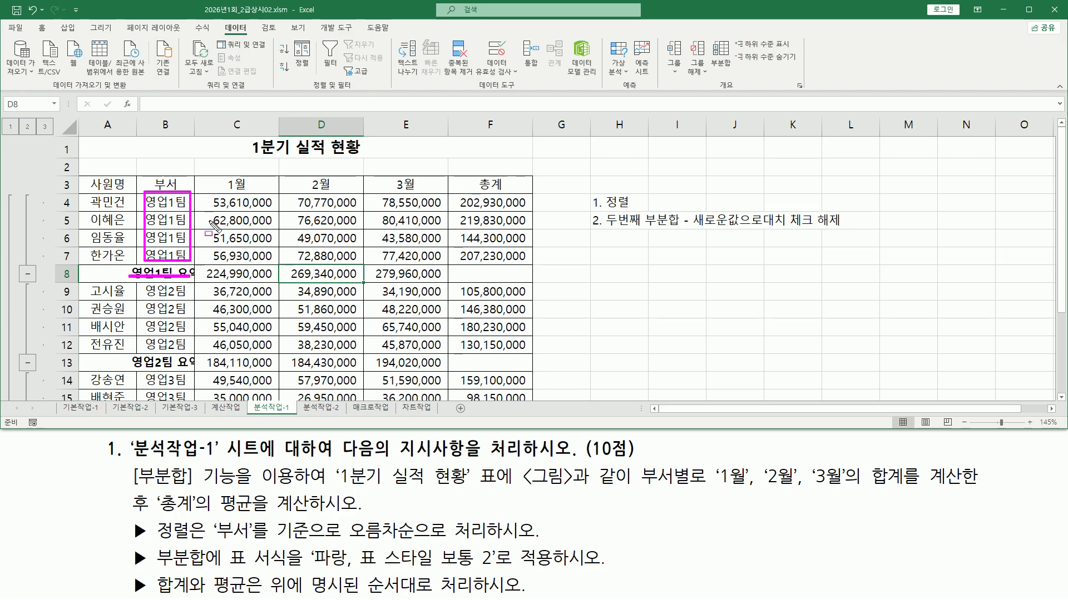
drag(220, 176, 452, 204)
drag(201, 268, 444, 288)
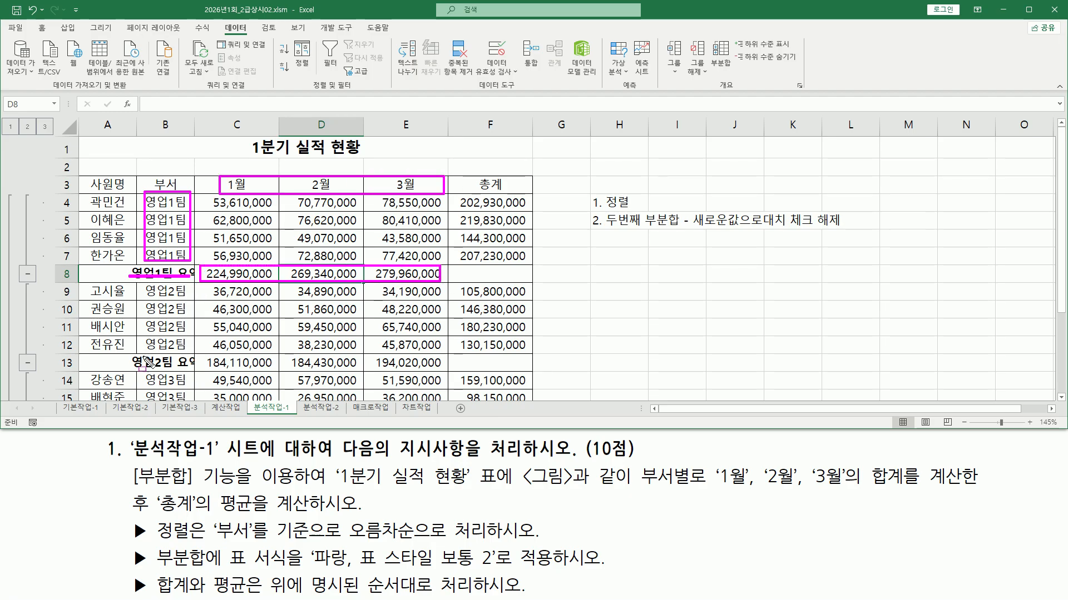
drag(132, 372, 451, 373)
key(Escape)
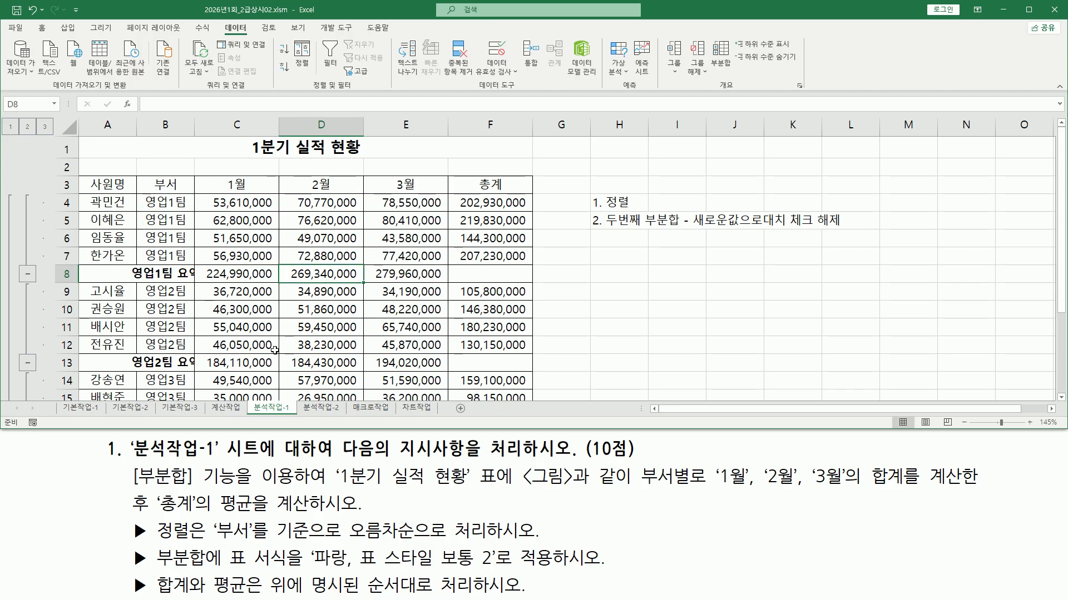
scroll(277, 345, down, 2)
mouse_move(130, 329)
mouse_down()
mouse_move(191, 345)
mouse_move(432, 345)
mouse_up()
drag(143, 364, 430, 368)
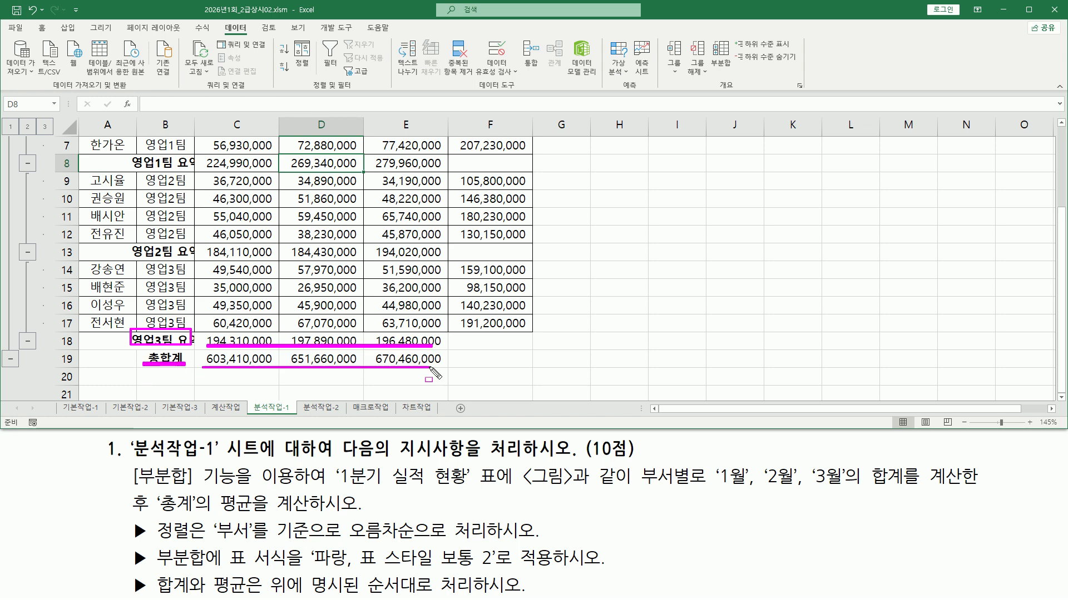
key(Escape)
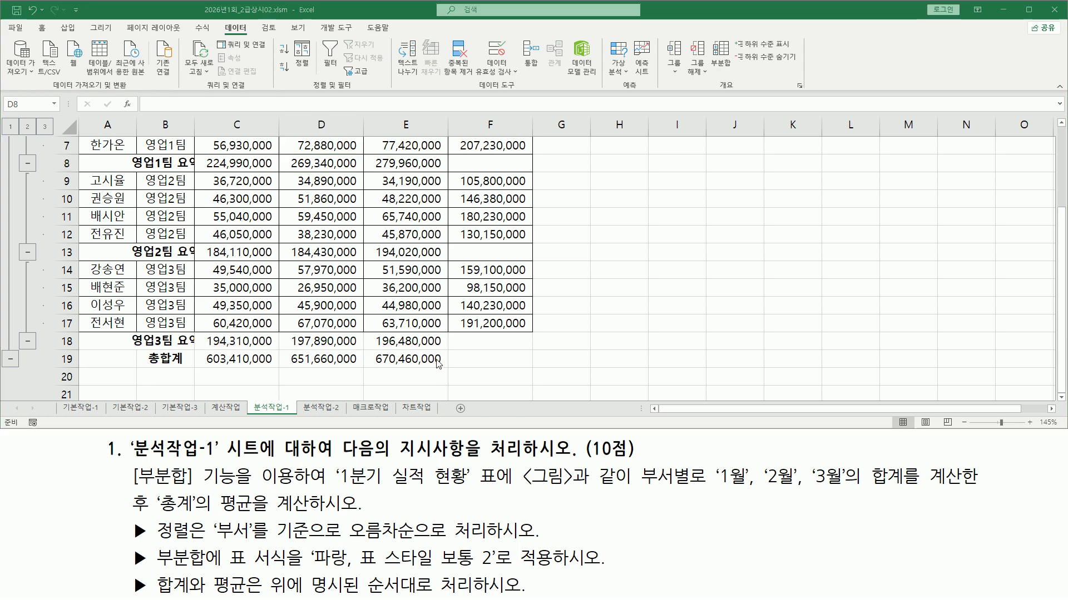
scroll(437, 364, up, 2)
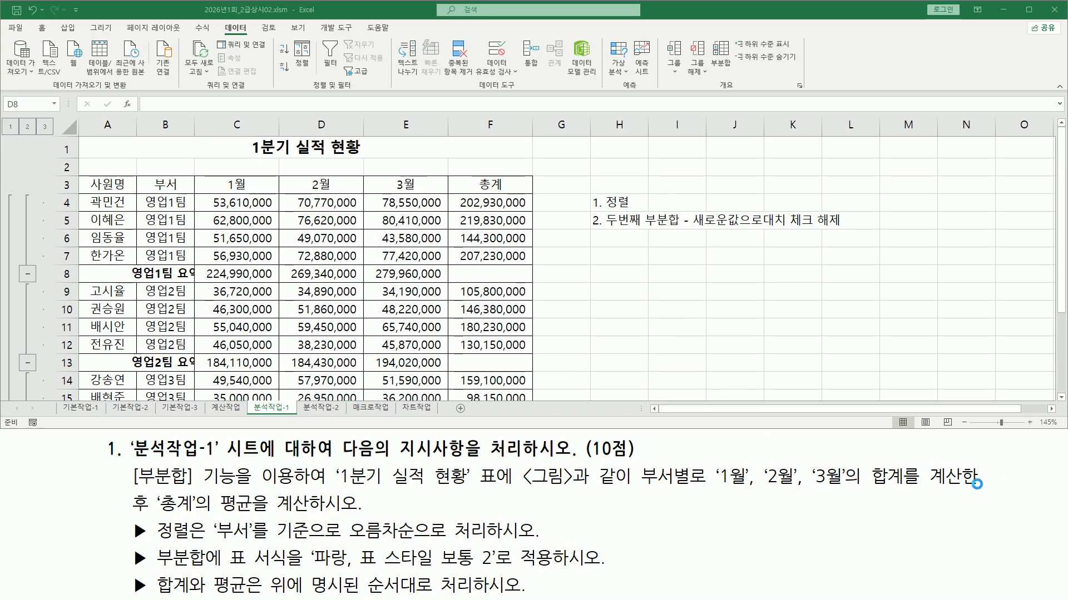
drag(968, 453, 970, 497)
key(Escape)
mouse_move(154, 493)
mouse_down()
mouse_move(206, 518)
mouse_move(324, 514)
mouse_up()
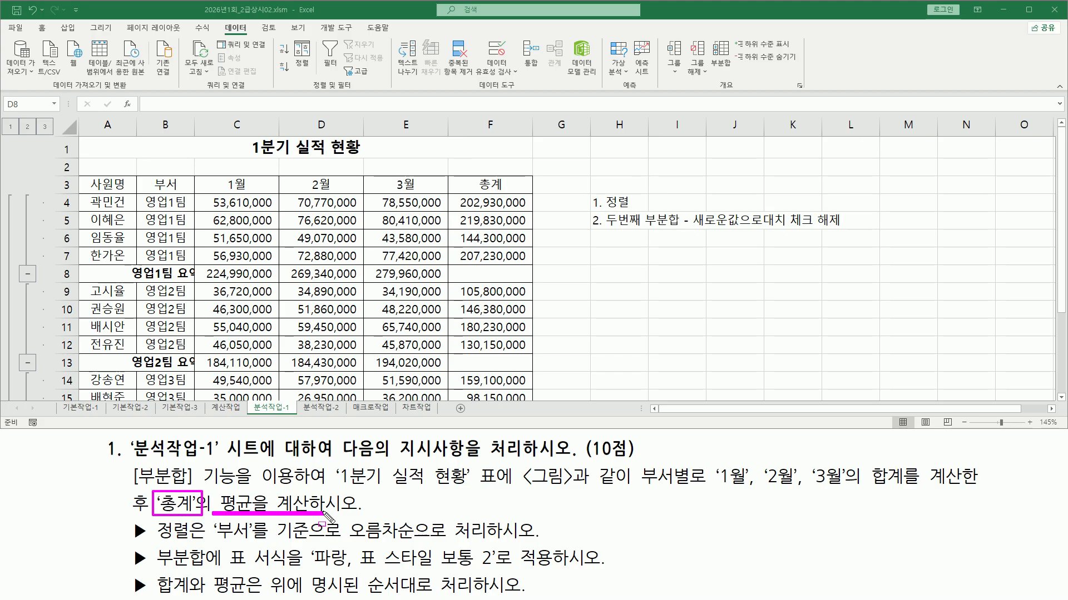
key(Escape)
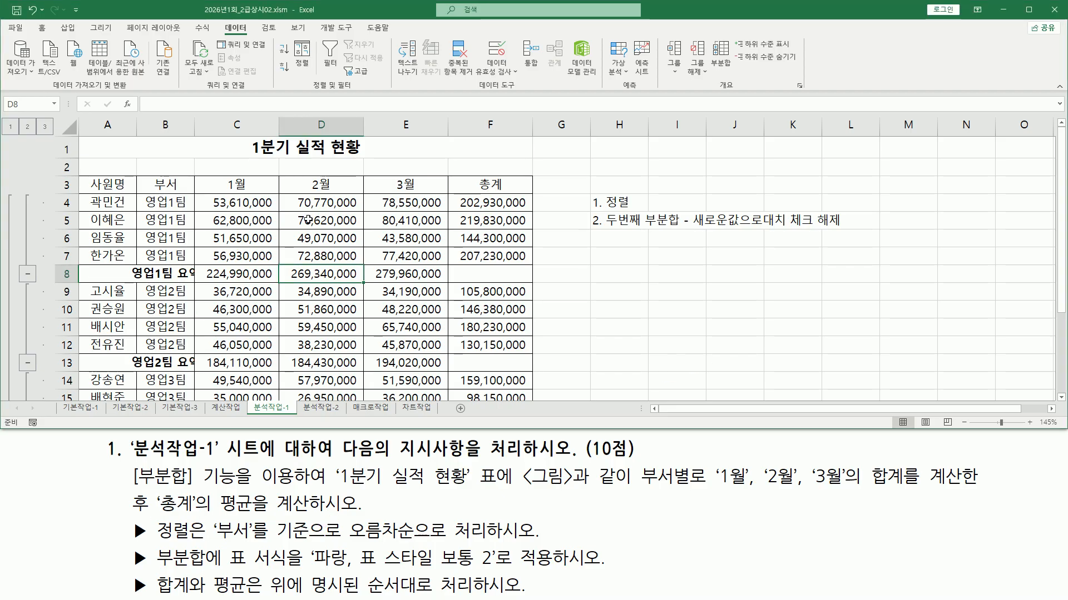
mouse_move(80, 176)
mouse_down()
mouse_move(358, 346)
mouse_move(532, 407)
mouse_up()
key(Escape)
- Start a second subtotal on the table, grouped by 부서, and set its function to 평균
click(321, 225)
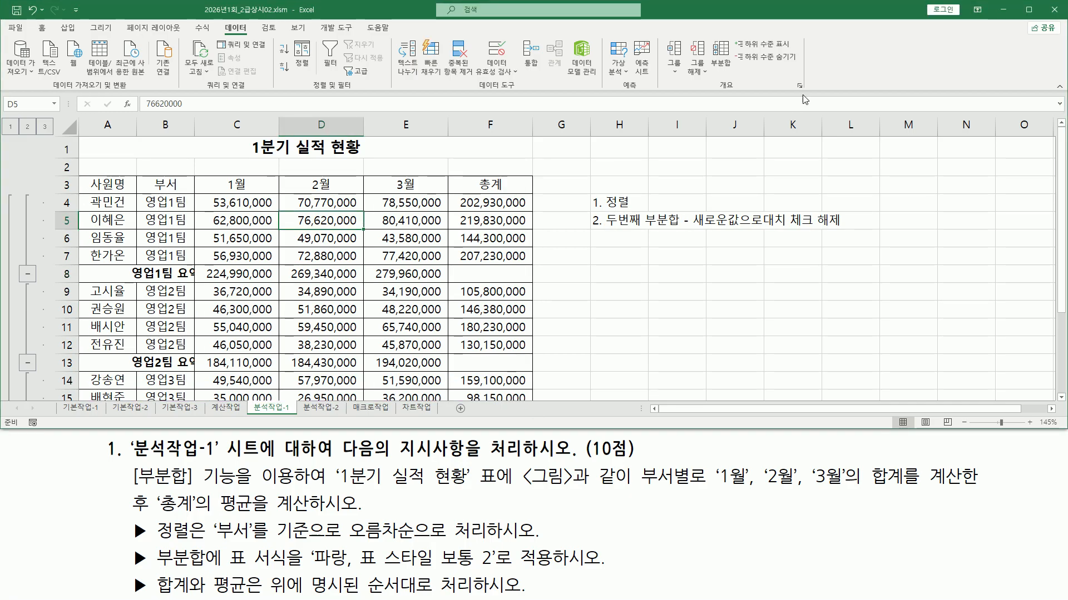
drag(705, 34, 738, 80)
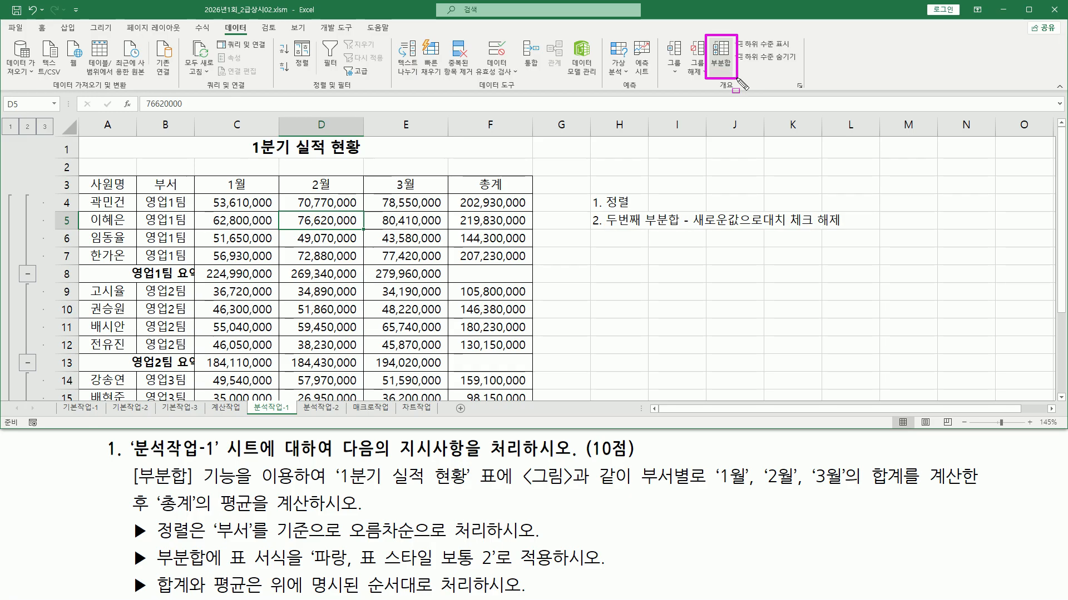
key(Escape)
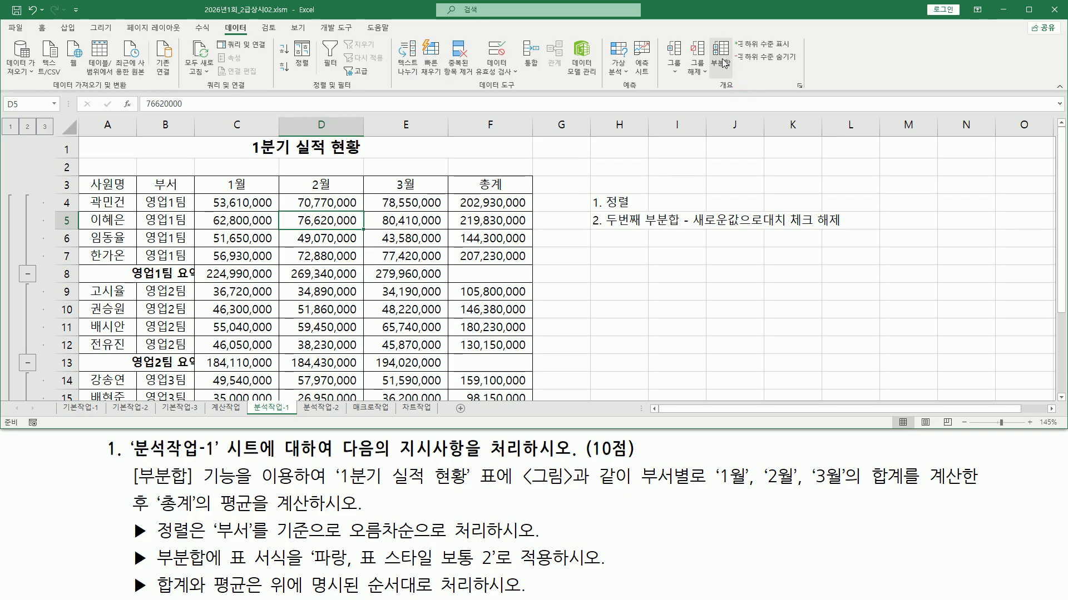
click(720, 56)
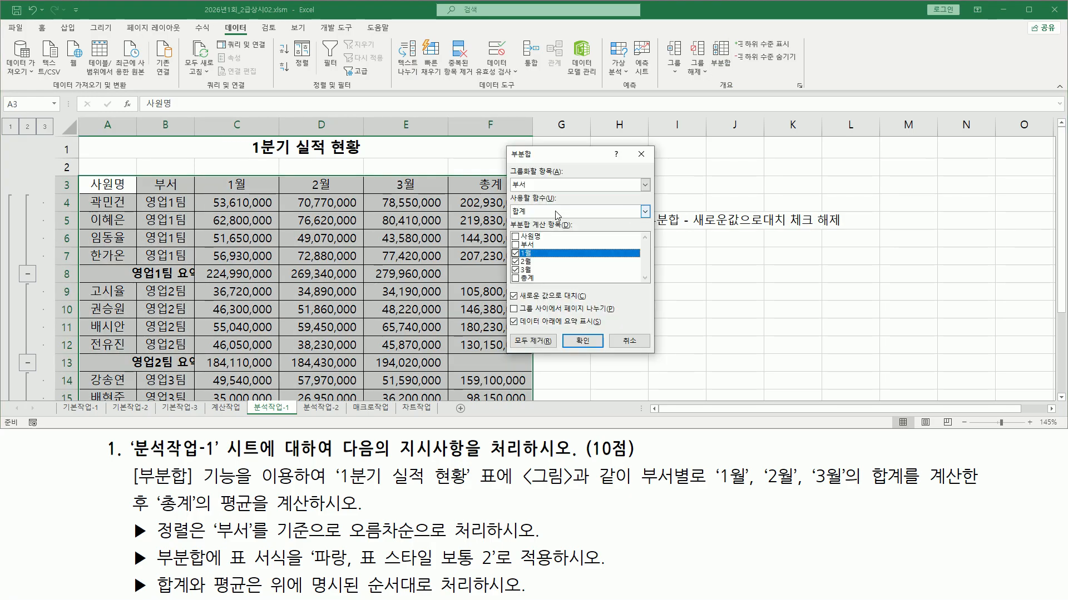
mouse_move(510, 165)
mouse_down()
mouse_move(564, 200)
mouse_move(557, 191)
mouse_up()
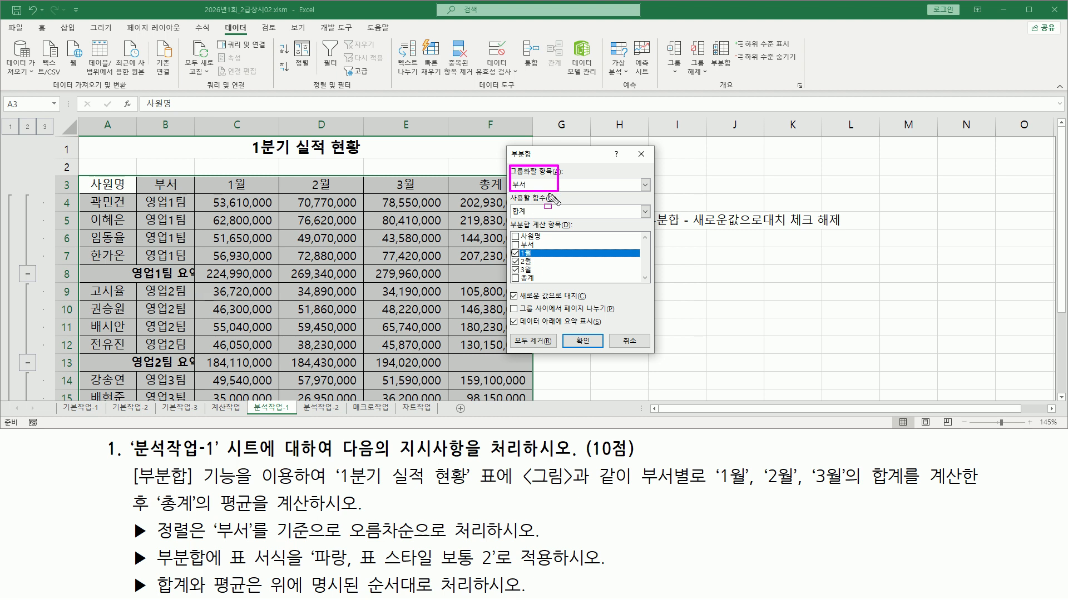
drag(205, 516, 259, 517)
click(571, 213)
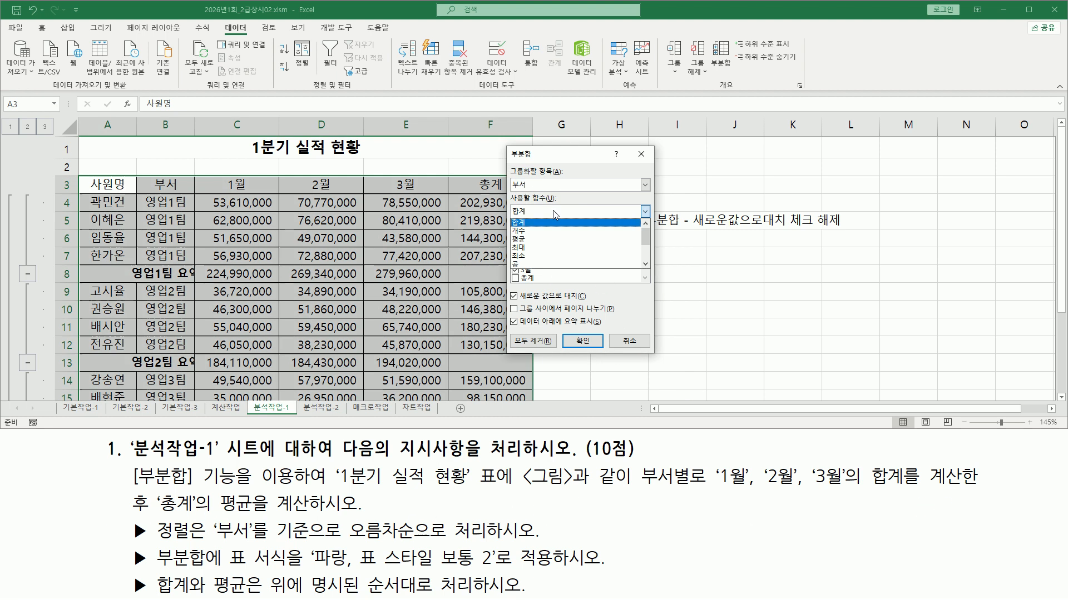
click(530, 239)
drag(506, 194, 559, 220)
click(214, 516)
drag(214, 517, 268, 516)
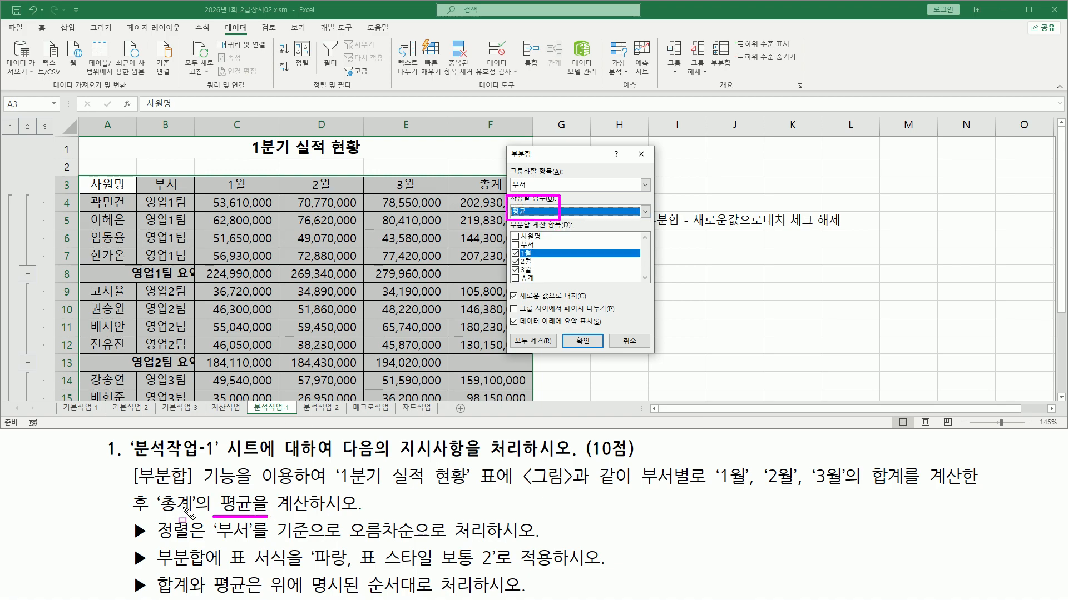
drag(154, 491, 207, 520)
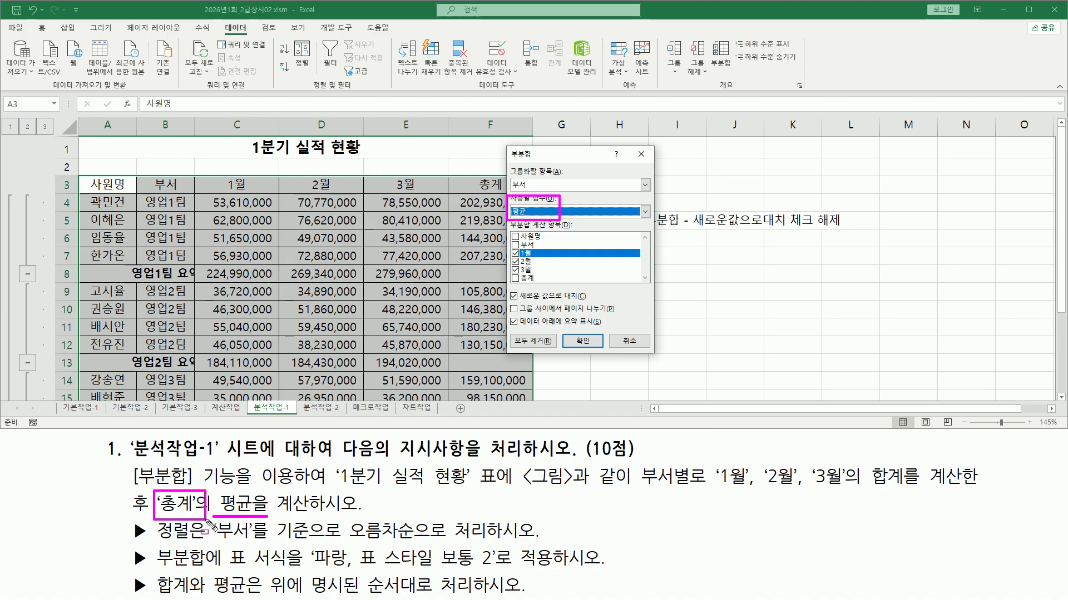
- Exclude 1월, 2월 and 3월 from the second subtotal and choose only 총계 as the field to average
key(Escape)
click(515, 254)
click(515, 262)
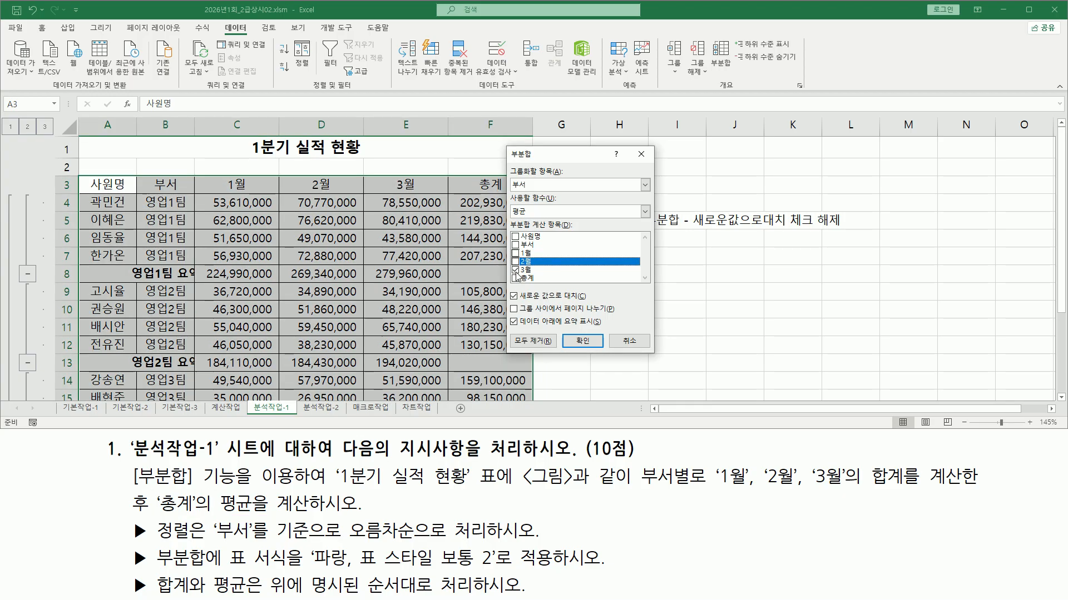
click(515, 270)
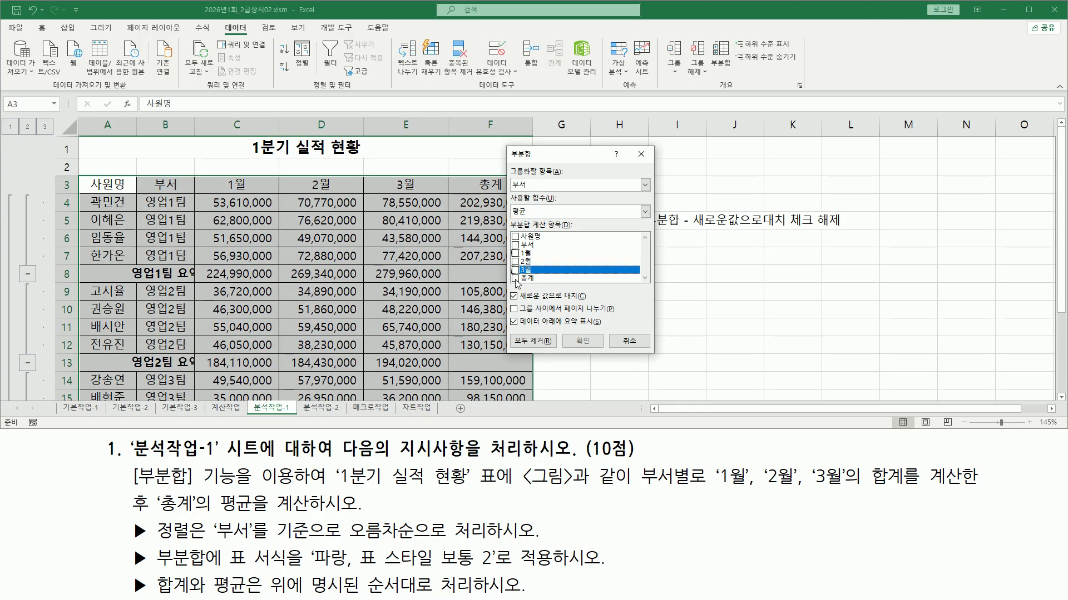
click(516, 279)
drag(510, 271, 542, 285)
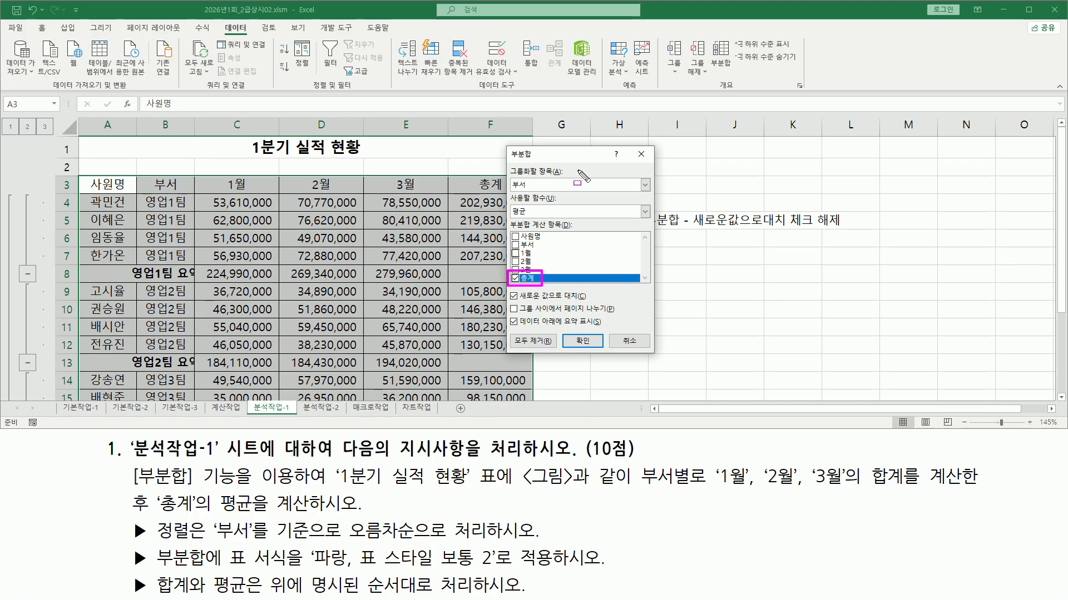
key(Escape)
- Turn off 새로운 값으로 대치 for the second subtotal so the existing monthly sums are kept
drag(575, 154, 484, 162)
mouse_move(415, 152)
mouse_down()
mouse_move(431, 173)
mouse_move(444, 324)
mouse_move(561, 361)
mouse_up()
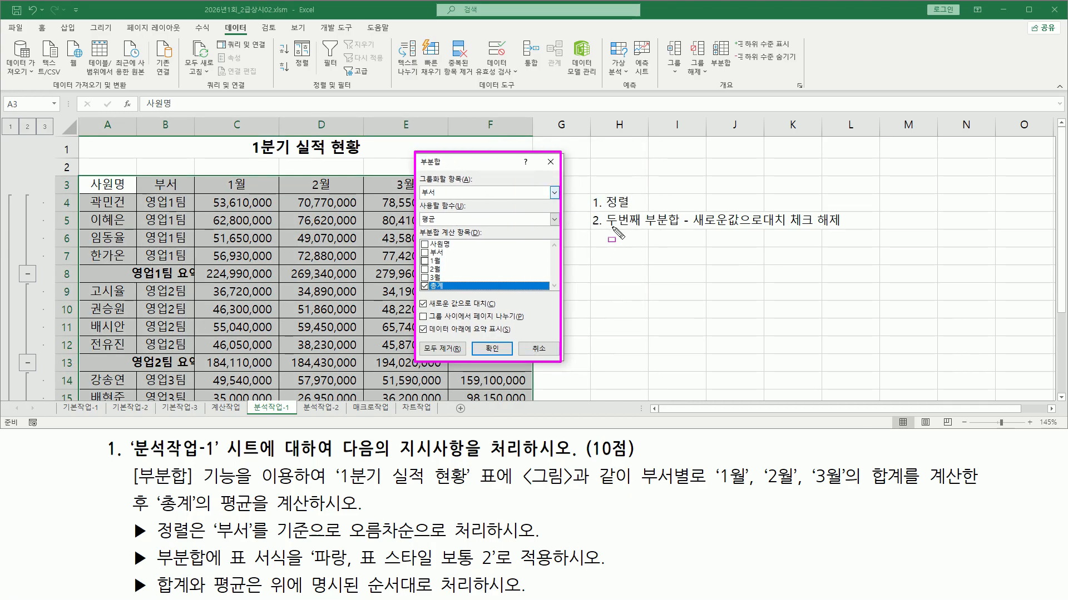
drag(609, 228, 846, 230)
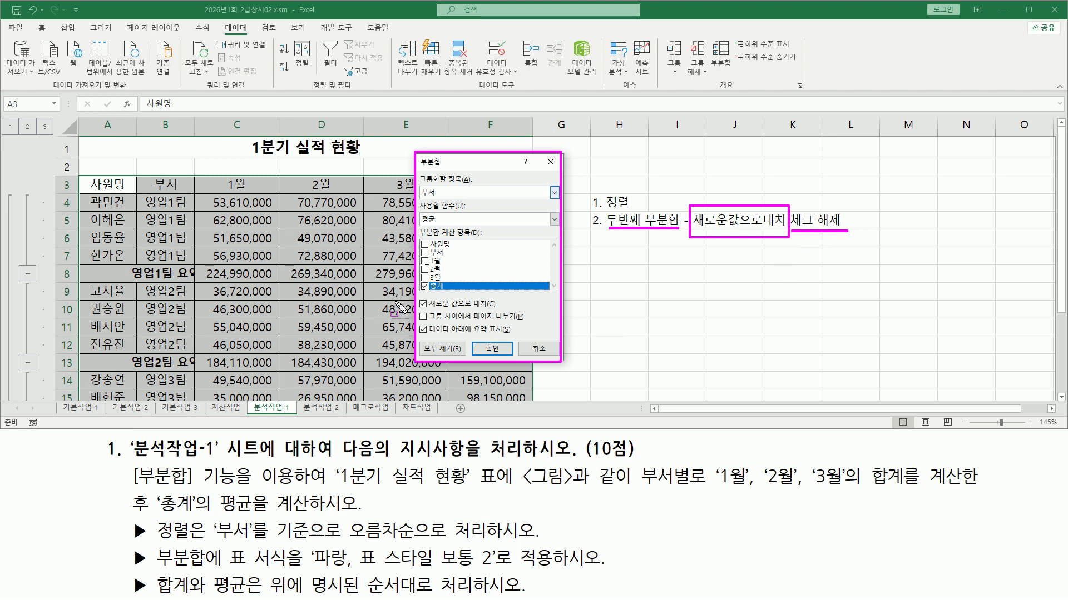
drag(421, 310, 496, 310)
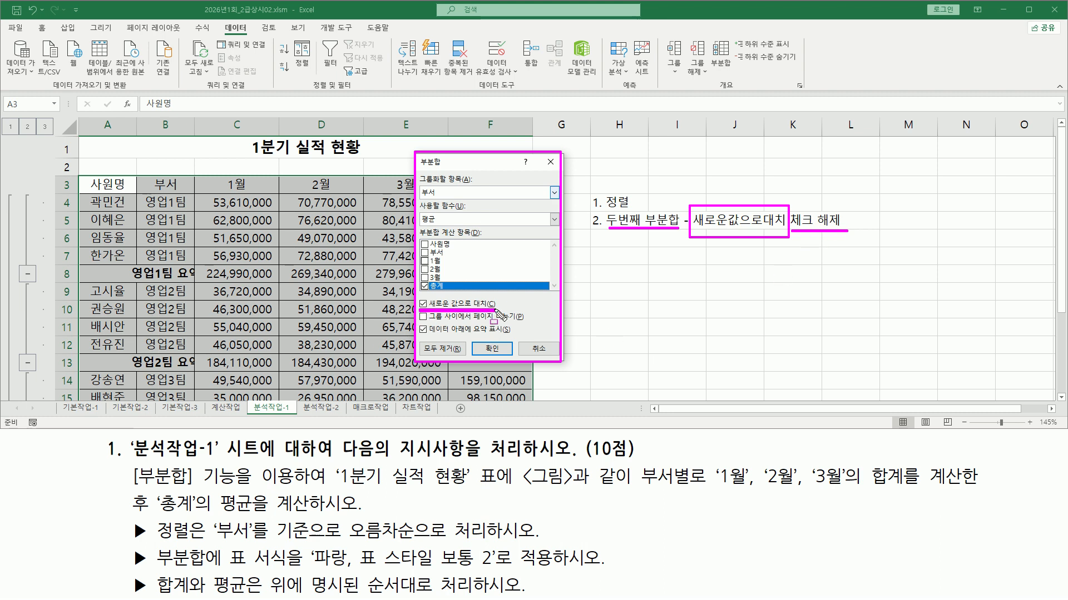
drag(423, 302, 431, 311)
click(423, 304)
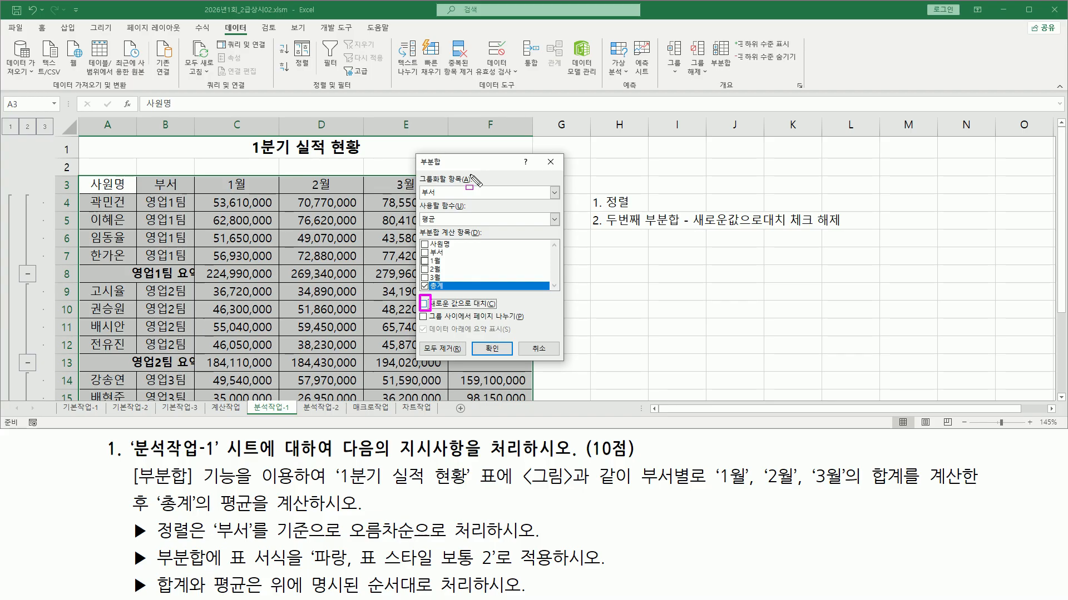
click(424, 303)
drag(130, 262, 415, 285)
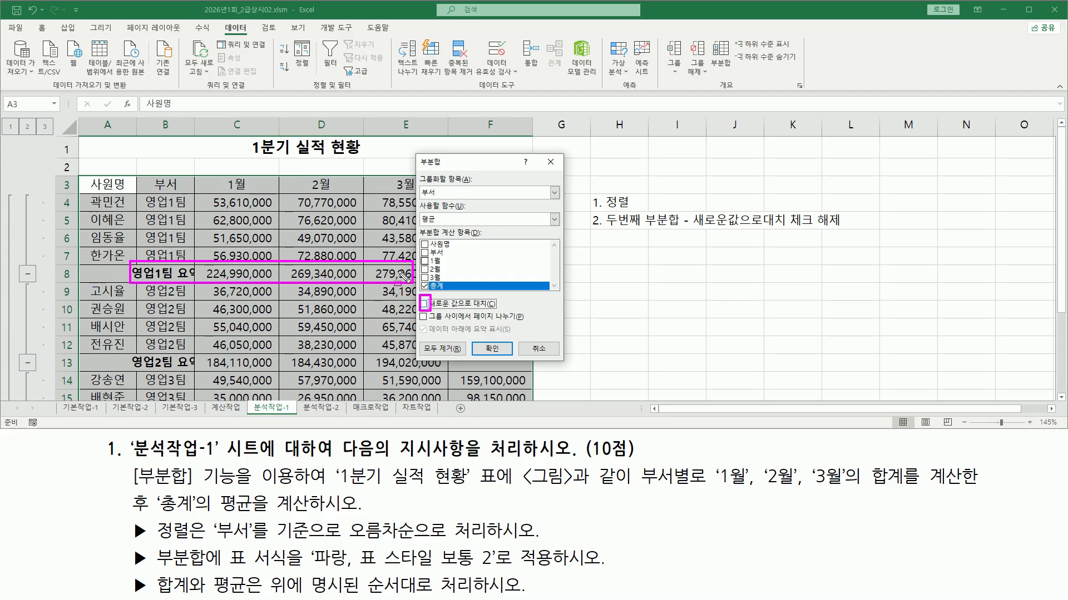
drag(420, 209, 455, 225)
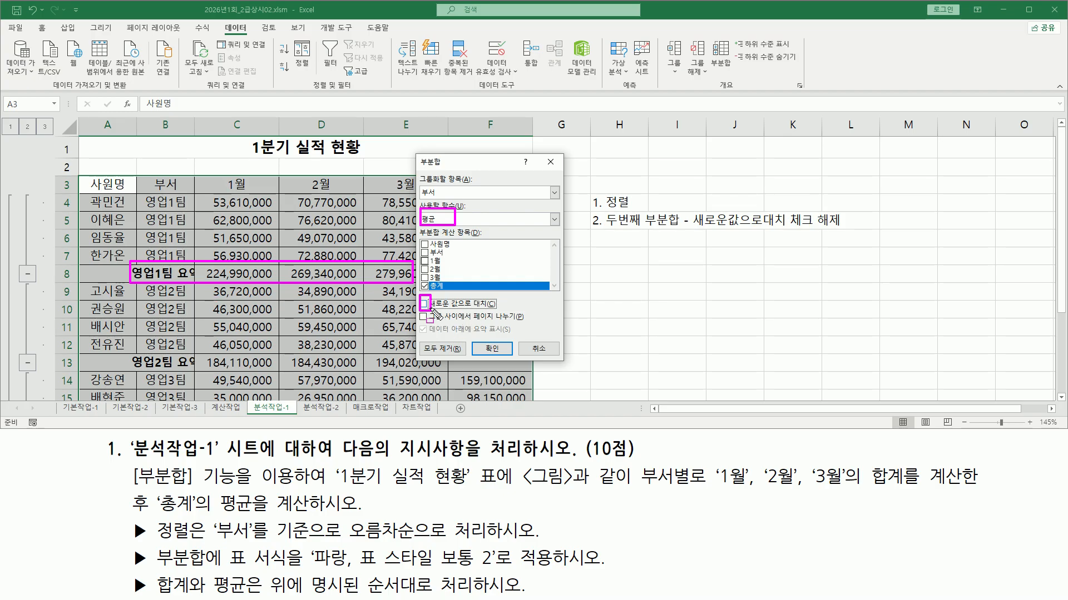
- Apply the second 부서 subtotal with the 총계 average to the table
key(Escape)
mouse_move(417, 296)
mouse_down()
mouse_move(499, 311)
mouse_move(505, 357)
mouse_up()
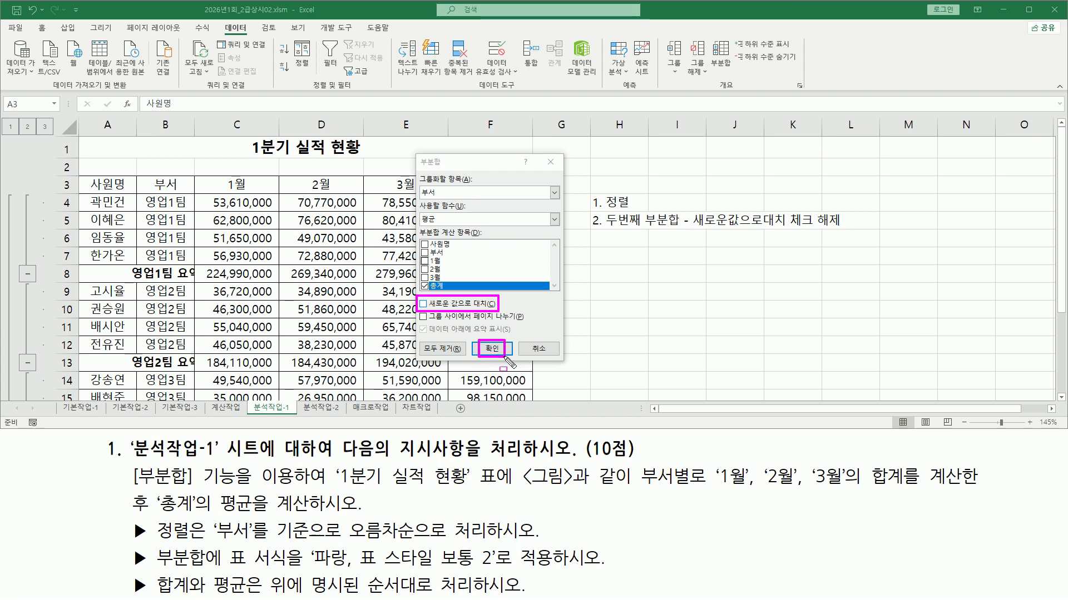
key(Escape)
click(493, 349)
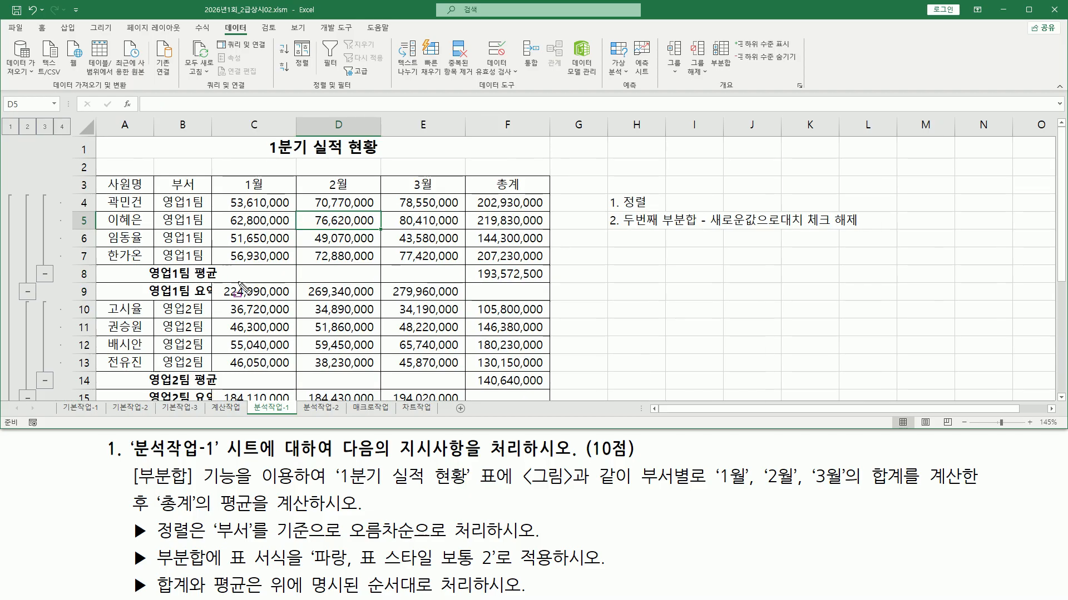
- Examine the 총계 average and monthly sum rows for each 영업팀 and the 전체 평균 row in the table
mouse_move(150, 266)
mouse_down()
mouse_move(278, 291)
mouse_move(547, 283)
mouse_up()
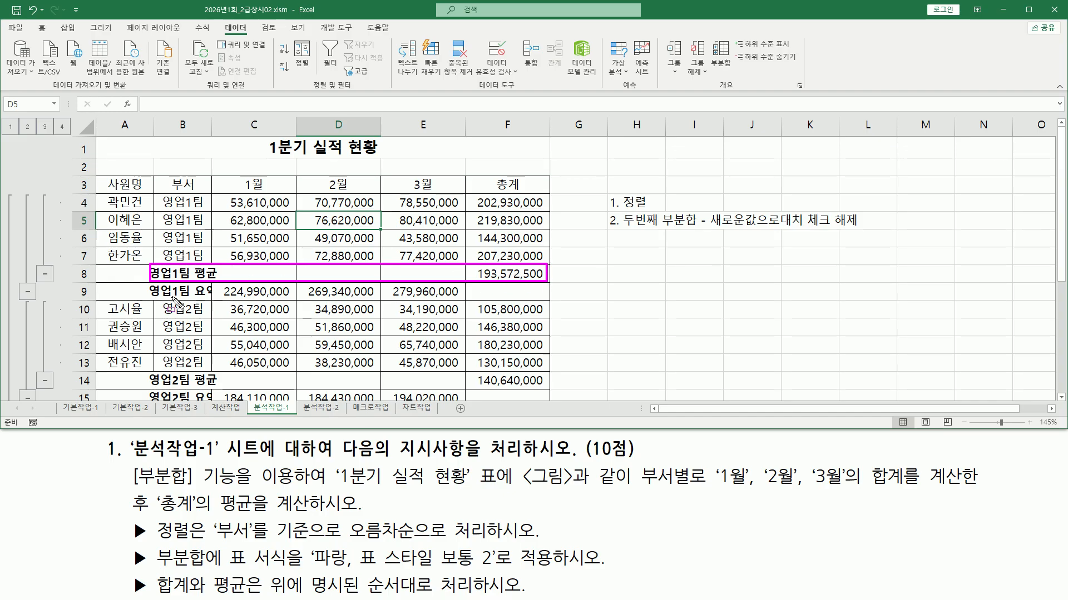
drag(152, 298, 466, 298)
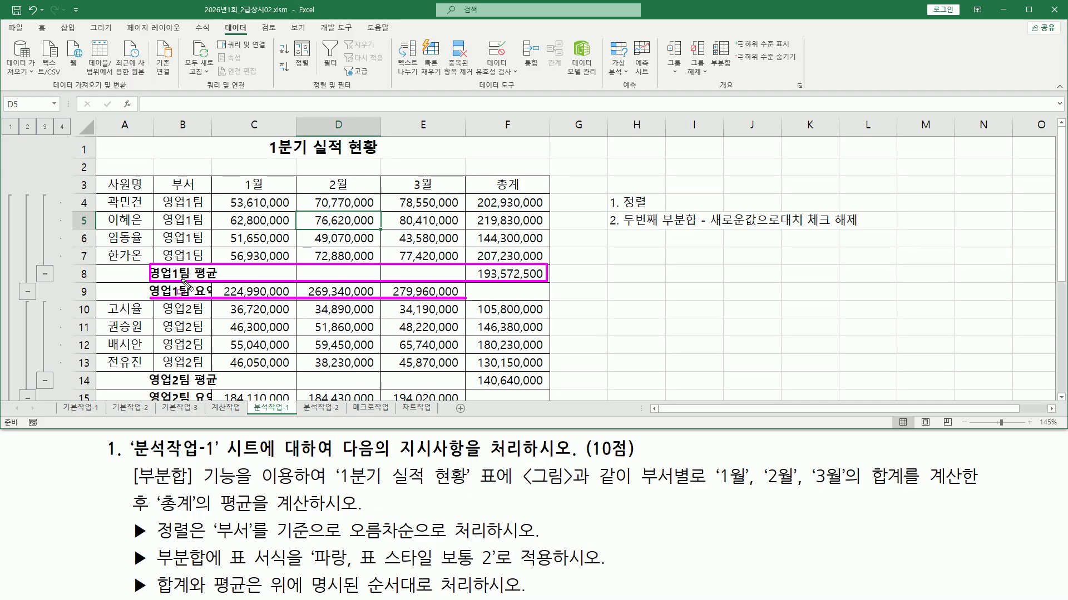
key(Escape)
mouse_move(470, 263)
mouse_down()
mouse_move(476, 276)
mouse_move(553, 283)
mouse_up()
mouse_move(149, 263)
mouse_down()
mouse_move(168, 284)
mouse_move(218, 284)
mouse_up()
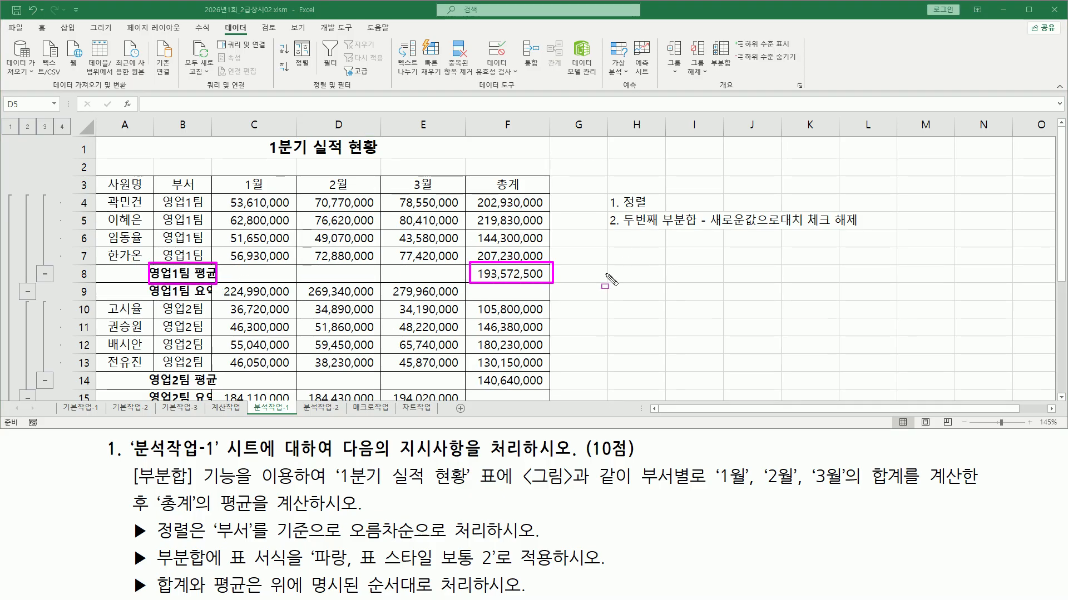
mouse_move(160, 367)
mouse_down()
mouse_move(174, 388)
mouse_move(226, 389)
mouse_up()
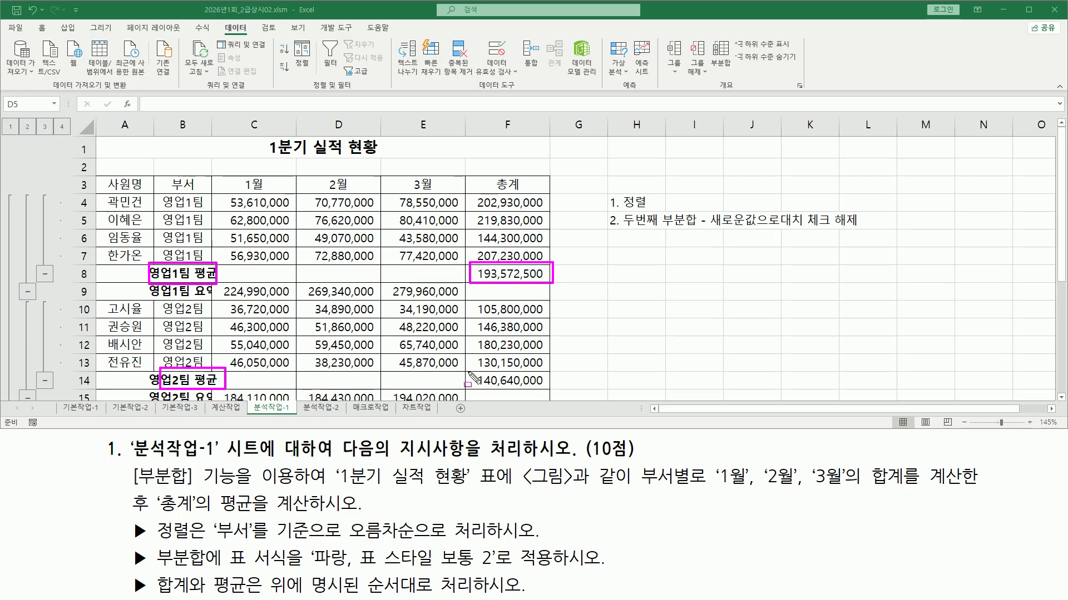
mouse_move(469, 372)
mouse_down()
mouse_move(477, 390)
mouse_move(550, 392)
mouse_up()
key(Escape)
scroll(163, 328, down, 3)
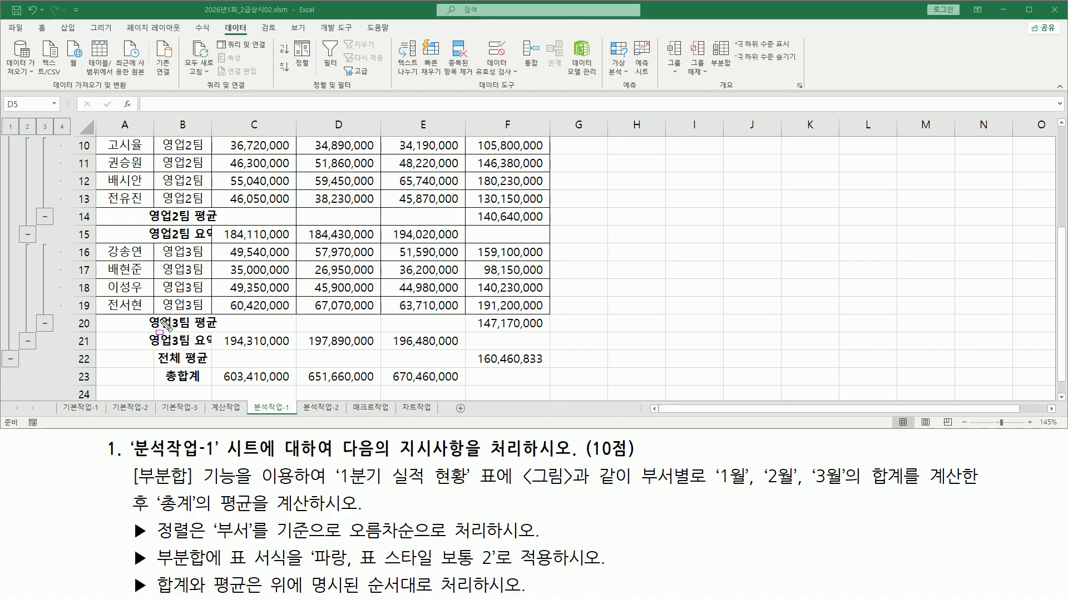
drag(149, 319, 234, 334)
drag(467, 317, 551, 332)
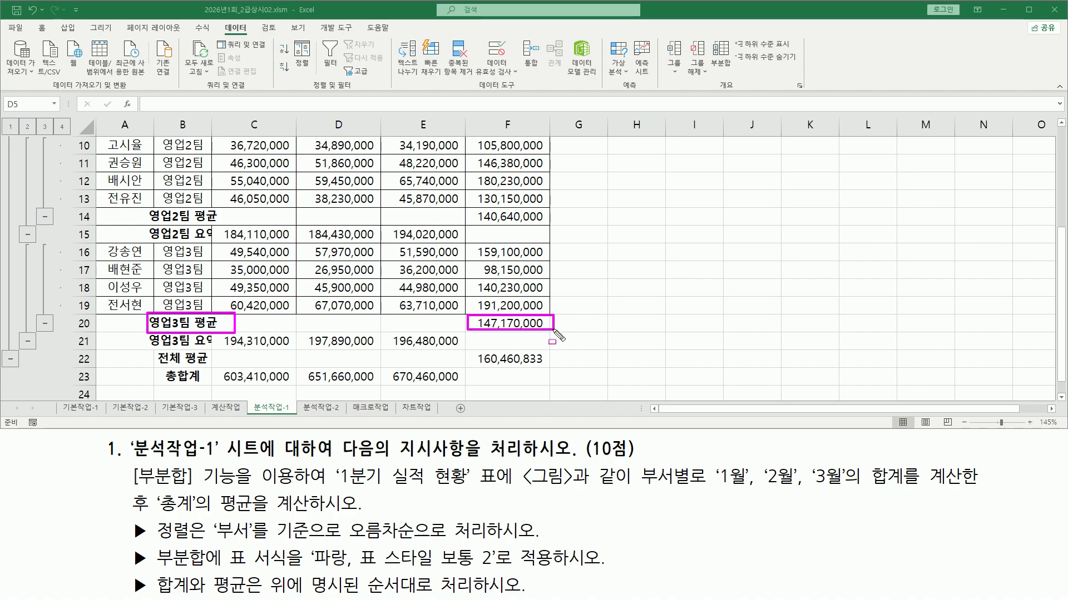
drag(157, 350, 218, 367)
drag(473, 352, 547, 367)
key(Escape)
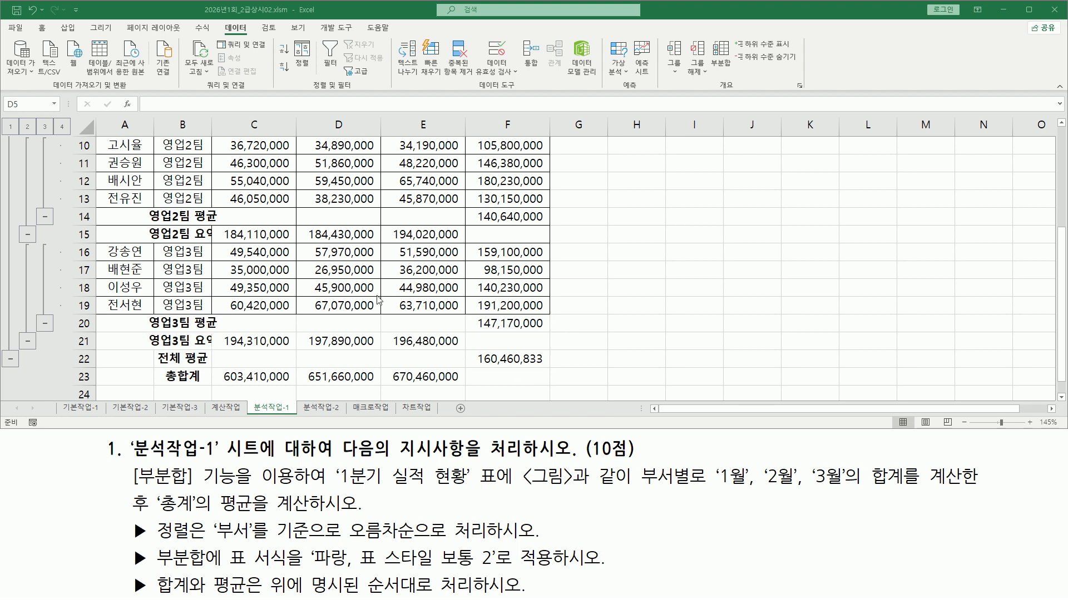
- Review the task instructions on subtotals and sorting, and read which table style the subtotal table requires
click(310, 282)
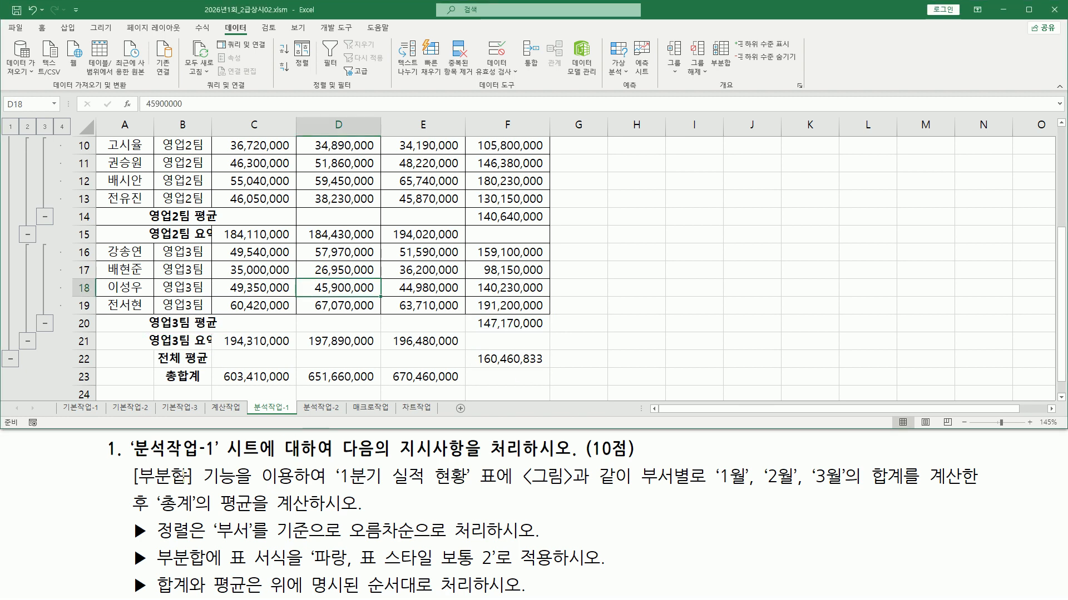
drag(124, 479, 981, 480)
drag(121, 504, 361, 504)
drag(114, 527, 558, 530)
drag(132, 588, 522, 593)
key(Escape)
mouse_move(123, 541)
mouse_down()
mouse_move(551, 592)
mouse_move(613, 575)
mouse_up()
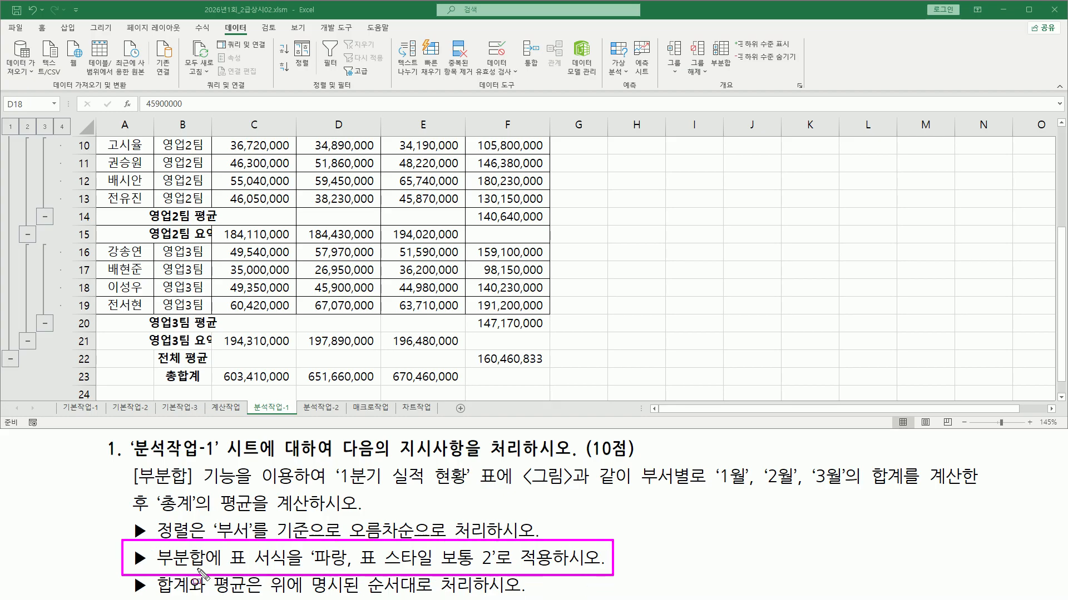
drag(156, 569, 498, 569)
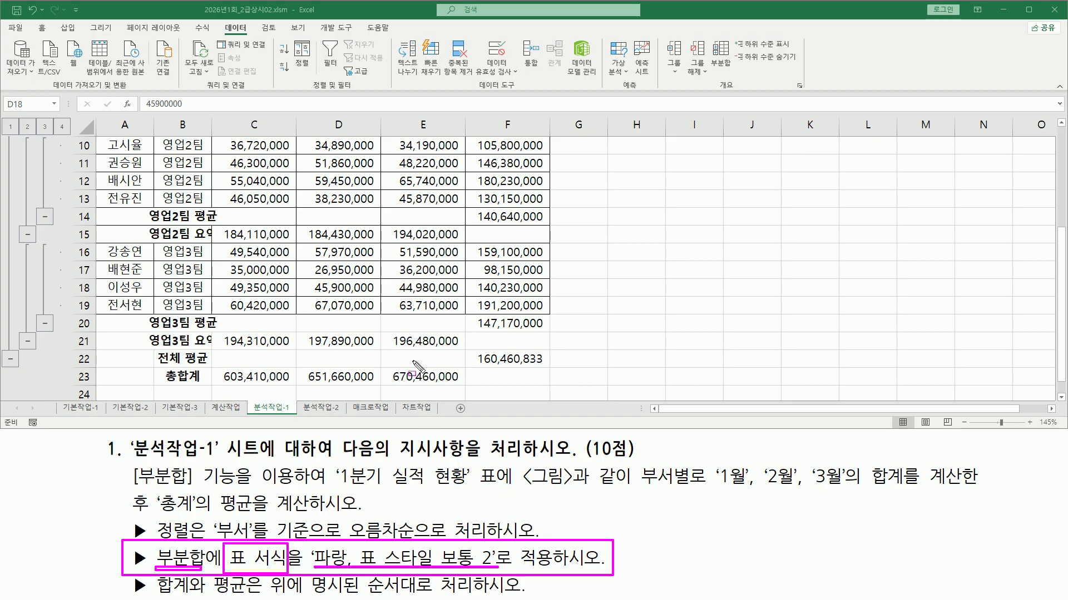
- Select a cell inside the subtotaled 1분기 실적 현황 table
key(Escape)
key(ctrl+Up)
key(ctrl+Up)
key(ctrl+Up)
scroll(270, 295, up, 2)
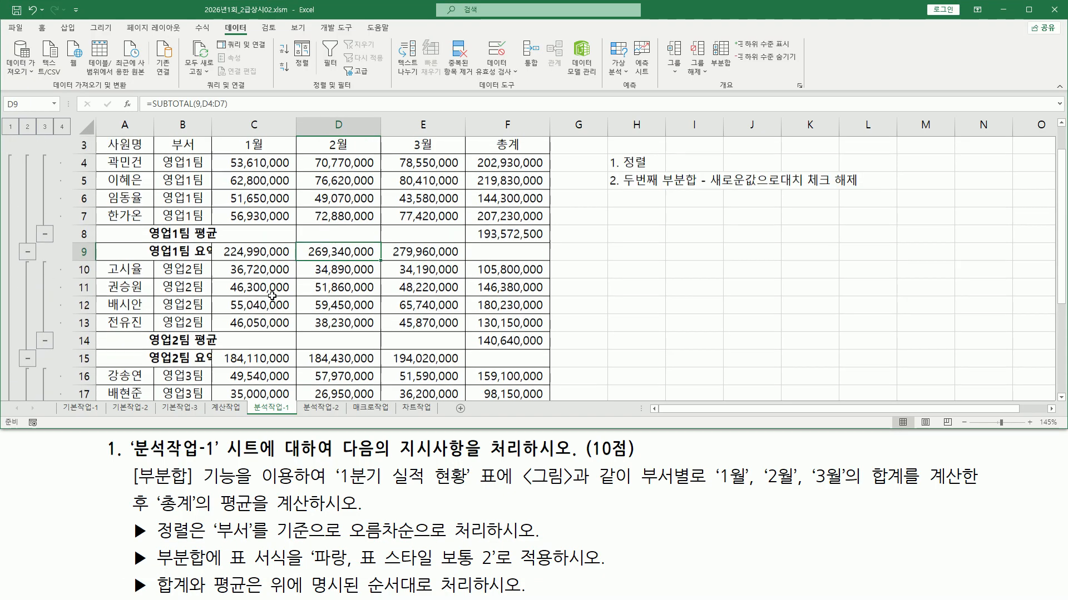
click(319, 202)
click(269, 249)
click(336, 304)
click(441, 239)
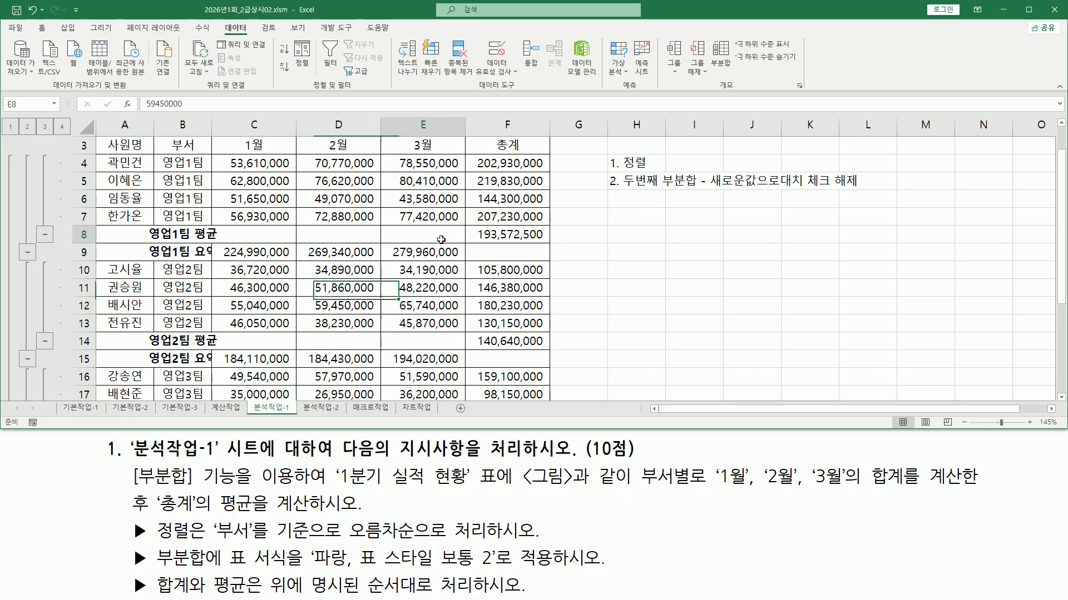
- Start formatting the subtotaled range as a table with the style 파랑, 표 스타일 보통 2
click(43, 30)
drag(31, 23, 53, 38)
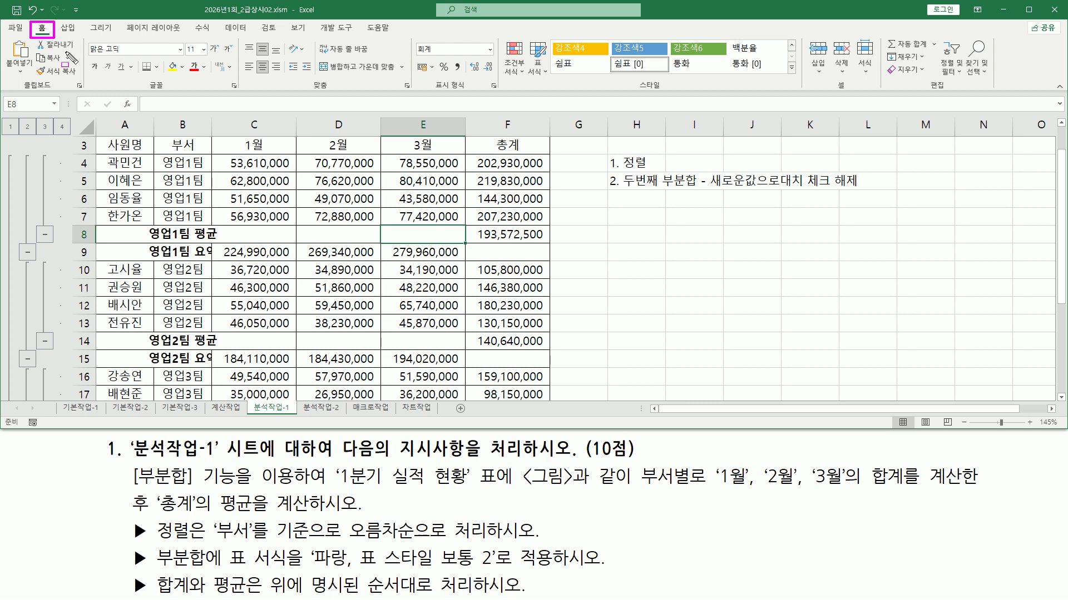
drag(627, 93, 681, 92)
drag(524, 39, 551, 85)
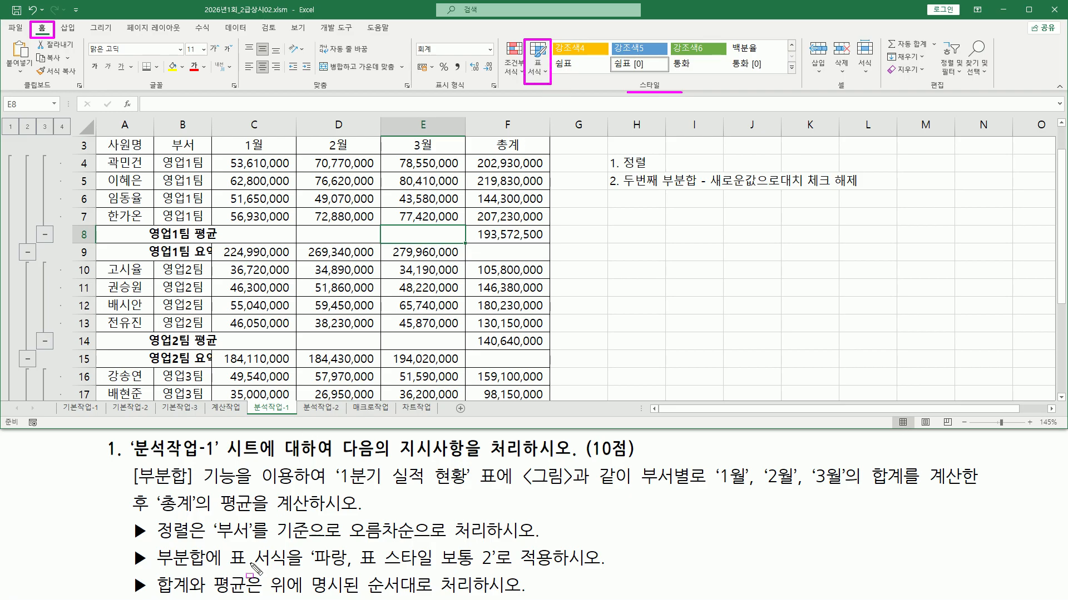
mouse_move(150, 568)
mouse_down()
mouse_move(295, 581)
mouse_move(292, 573)
mouse_up()
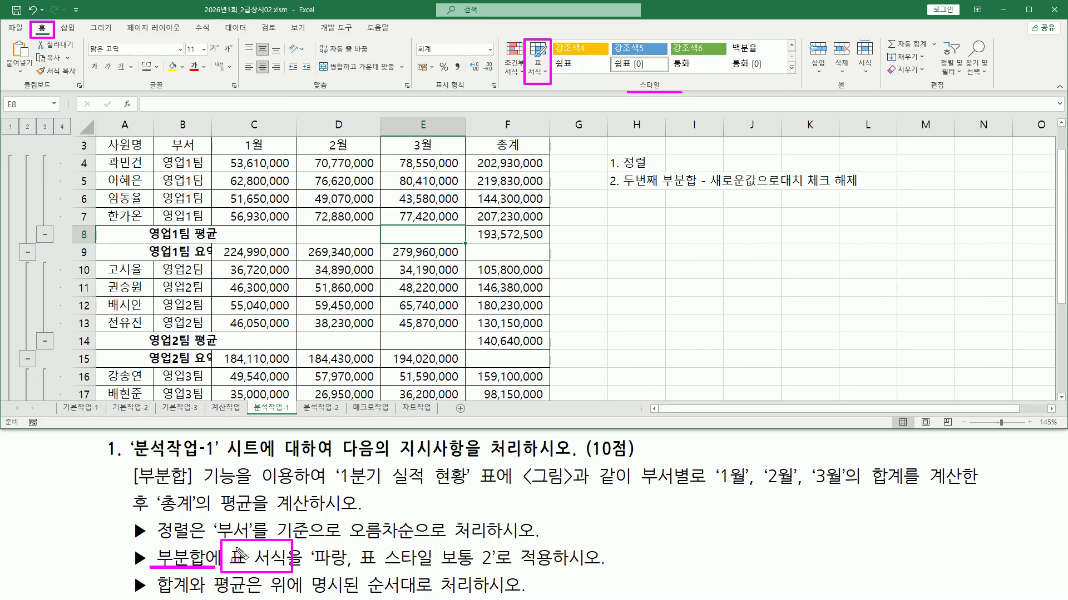
key(Escape)
click(539, 71)
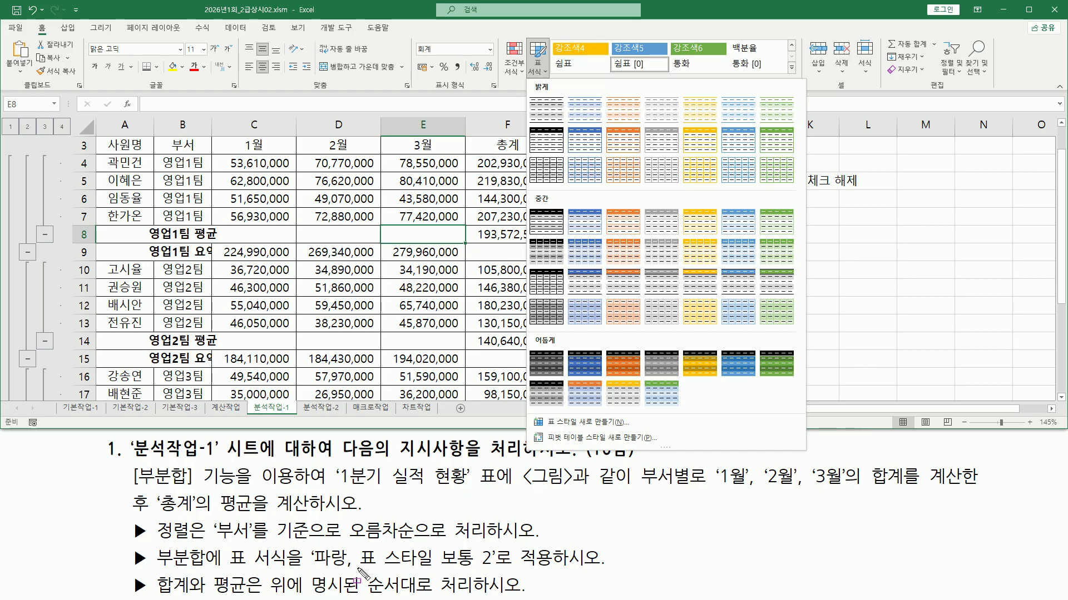
mouse_move(310, 568)
mouse_down()
mouse_move(528, 591)
mouse_move(500, 545)
mouse_up()
key(Escape)
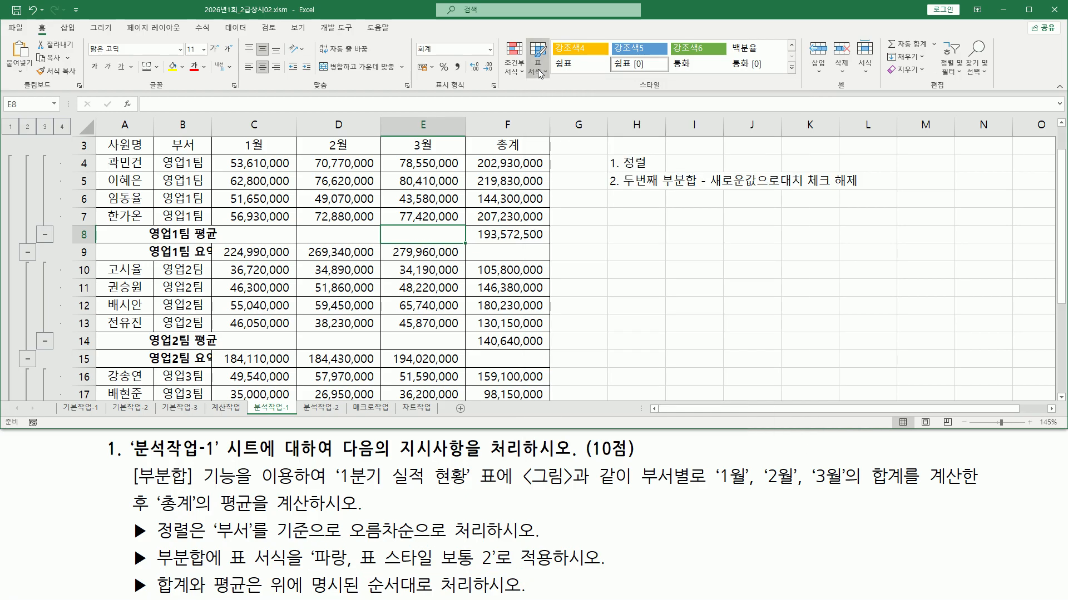
click(538, 64)
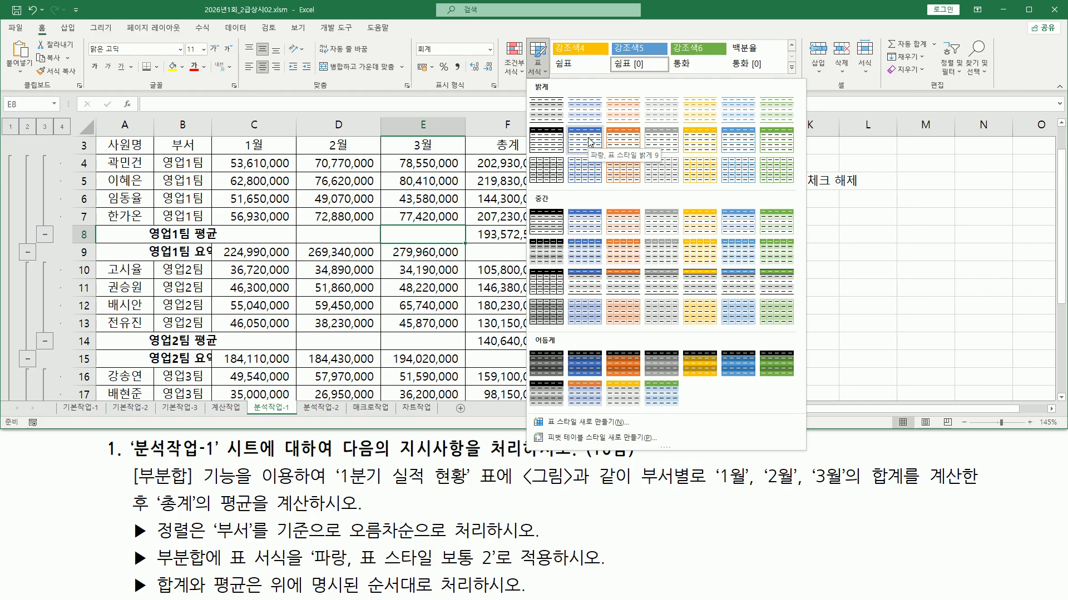
click(580, 218)
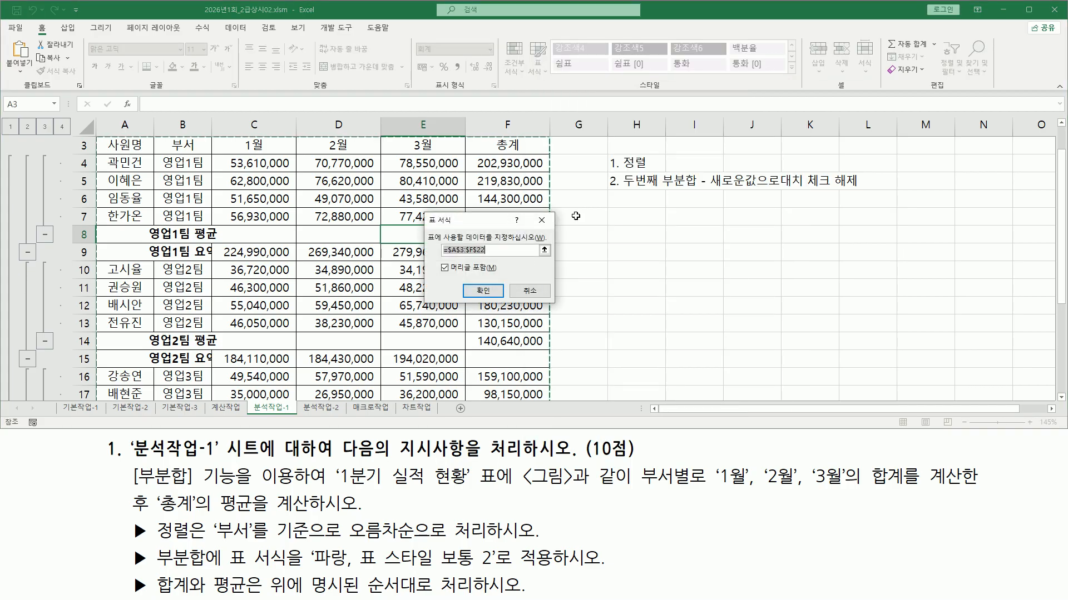
- Check which rows of the 1분기 실적 현황 table the proposed format-as-table data range covers, from the header to the last total row
drag(458, 222, 699, 259)
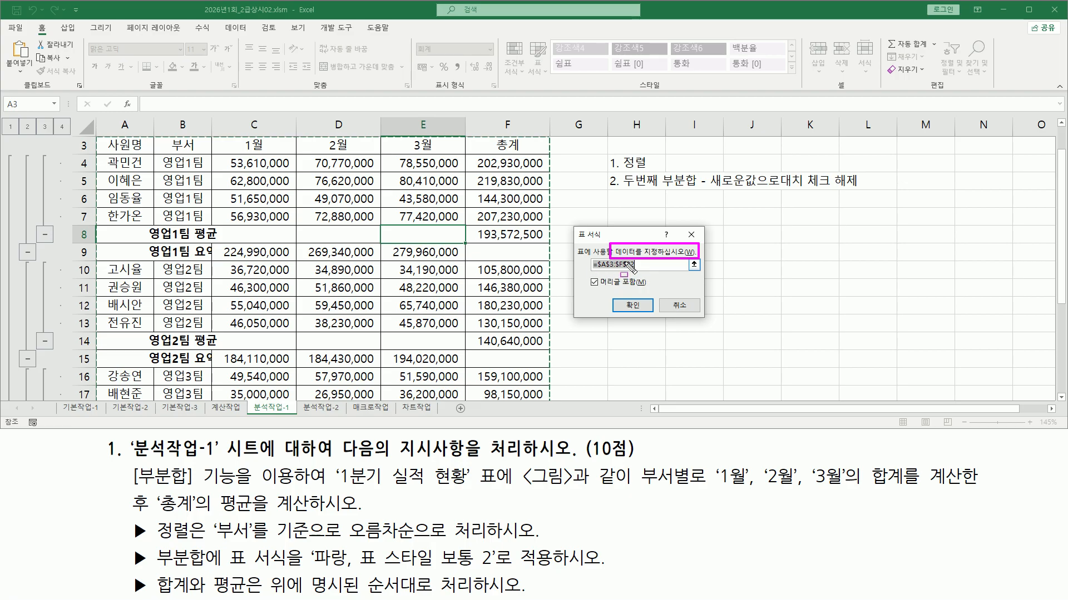
key(Escape)
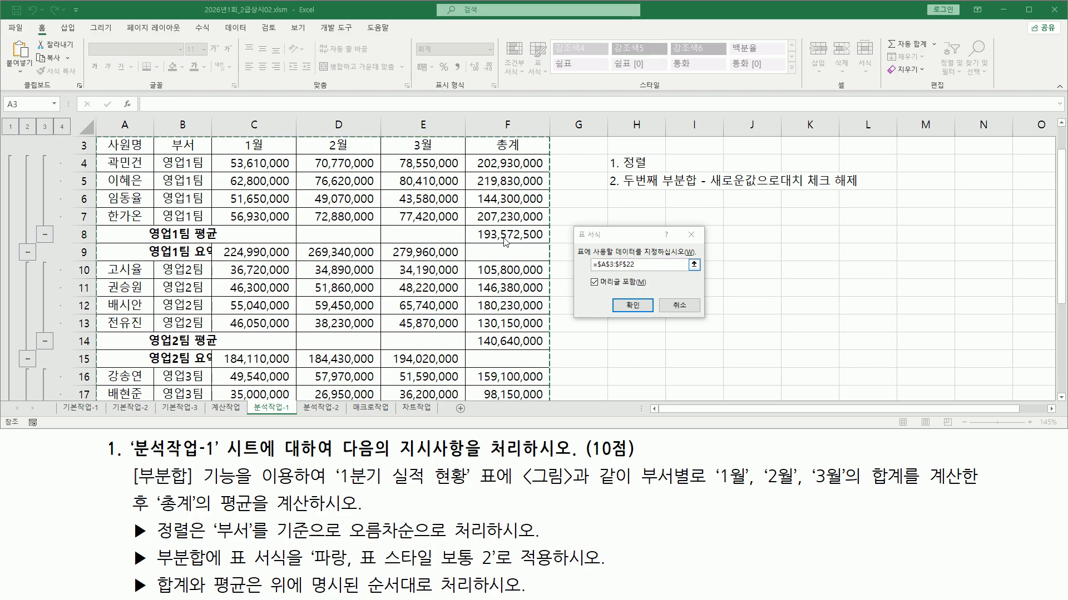
scroll(422, 238, down, 3)
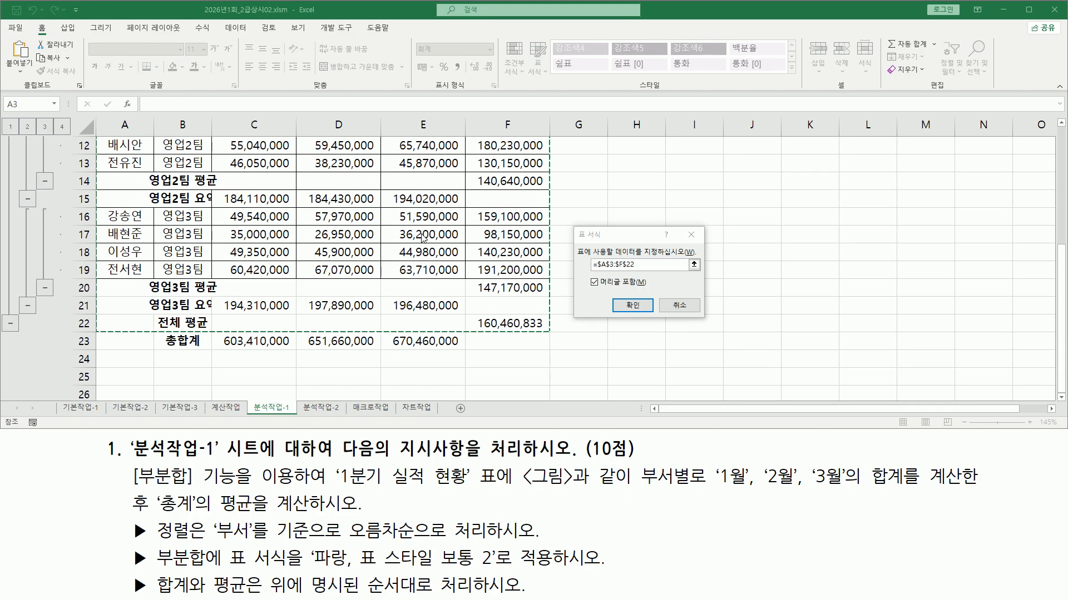
scroll(423, 239, up, 3)
scroll(428, 244, up, 1)
scroll(429, 246, down, 1)
scroll(389, 234, up, 1)
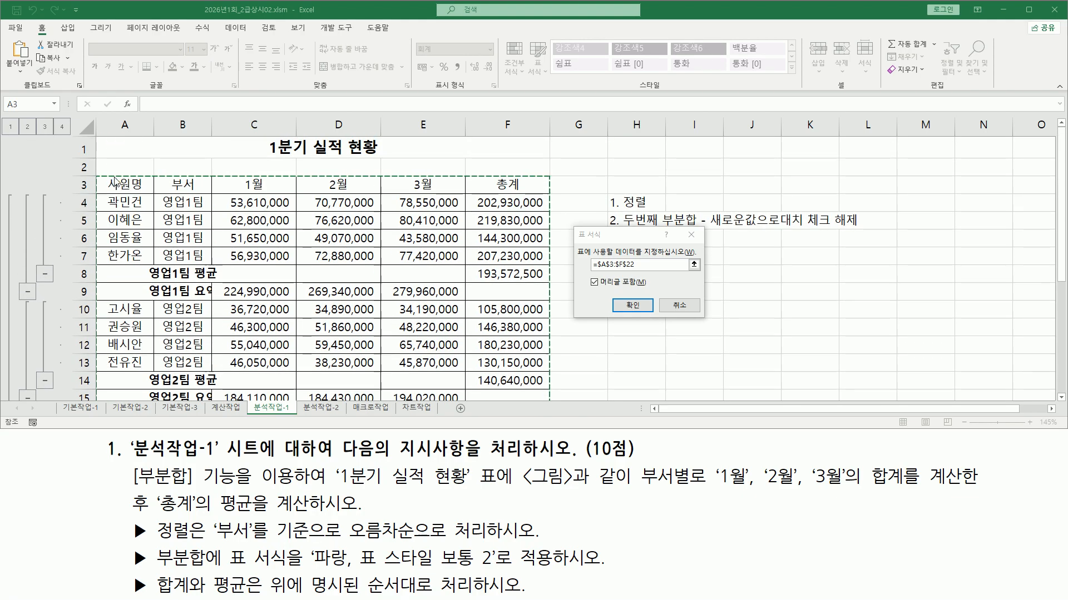
scroll(302, 286, down, 4)
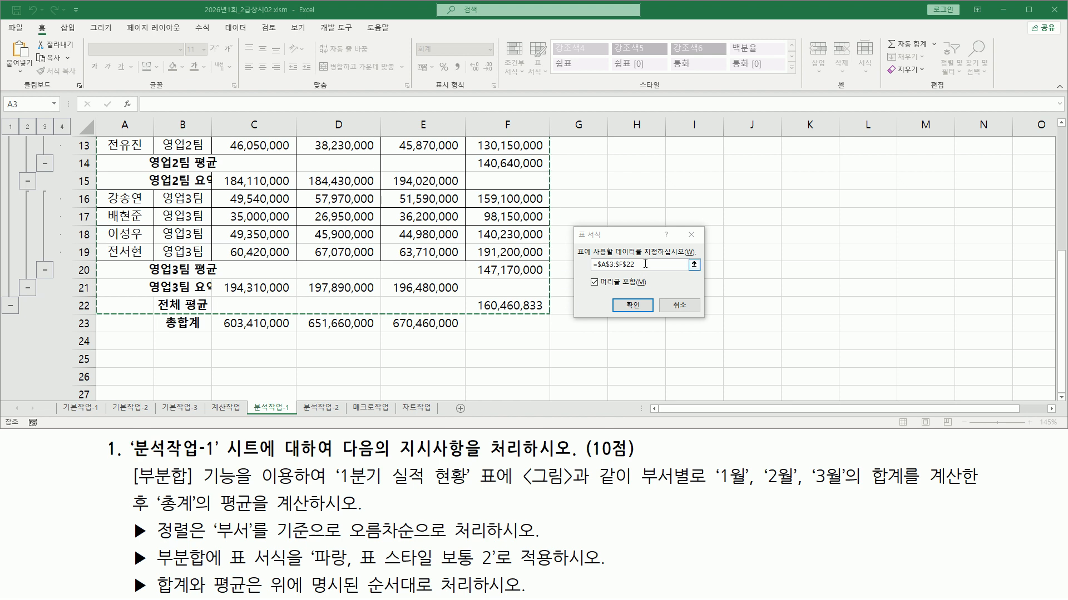
- Set the table's data range to $A$3:$F$23 with headers included and create the table
click(632, 306)
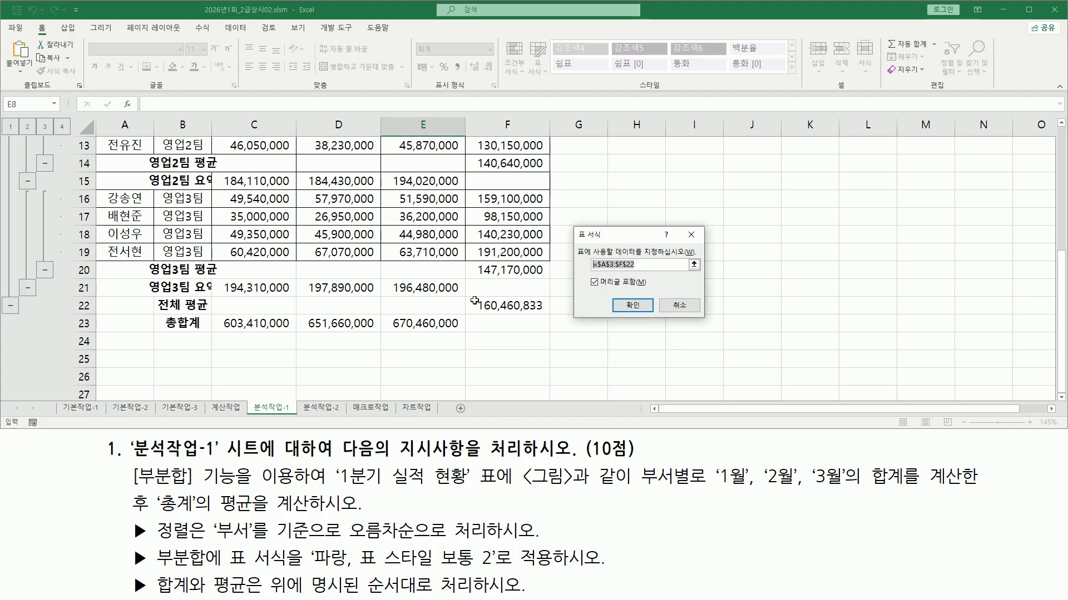
scroll(253, 252, up, 4)
drag(111, 181, 515, 344)
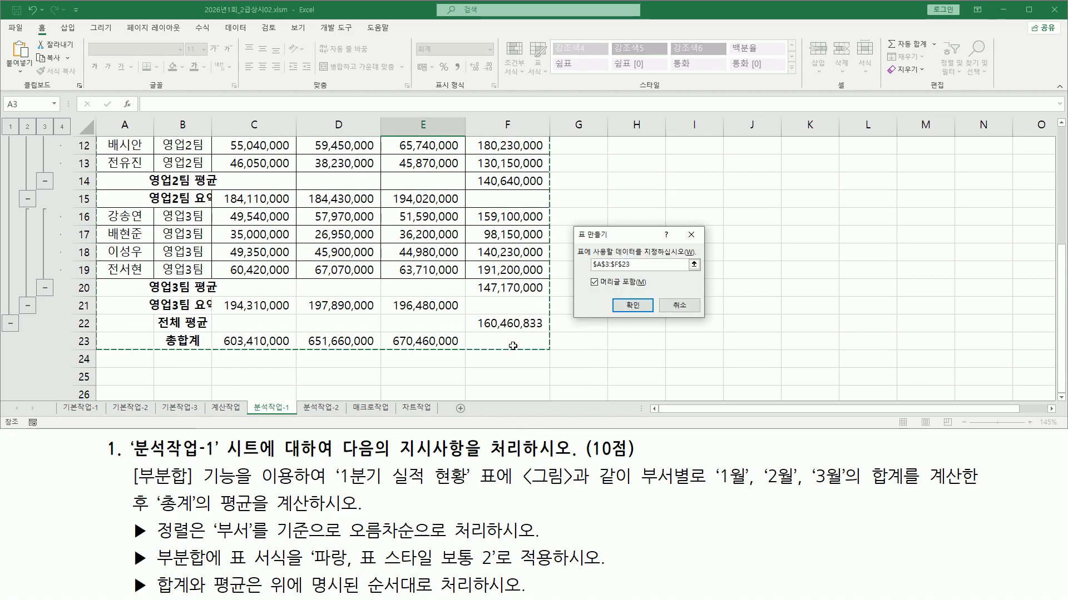
scroll(395, 345, up, 3)
scroll(395, 345, up, 1)
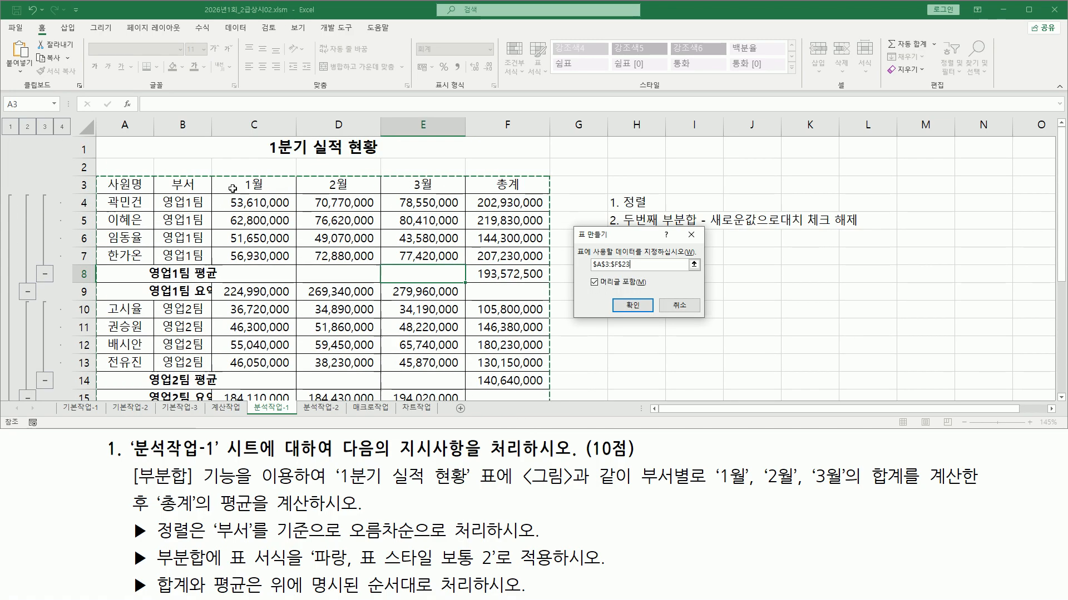
scroll(322, 258, down, 3)
scroll(322, 257, down, 2)
scroll(328, 253, up, 1)
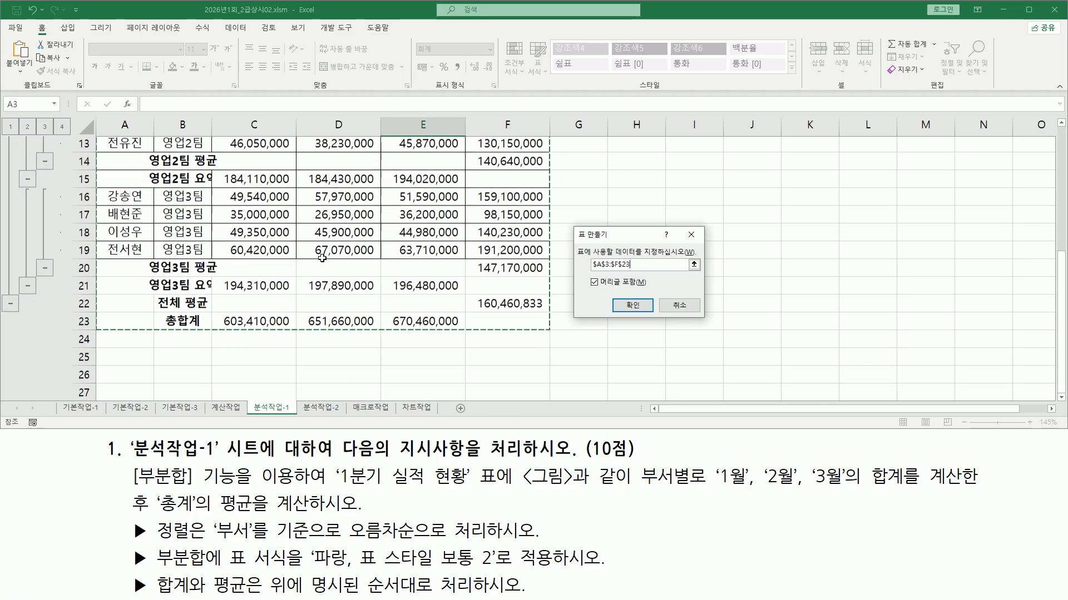
drag(613, 294, 650, 316)
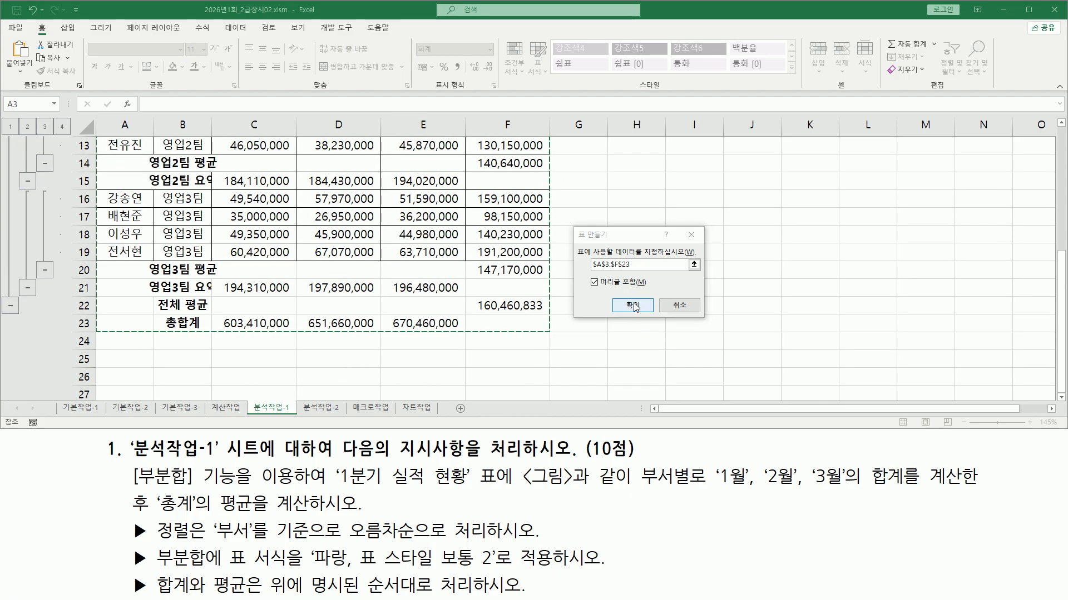
click(632, 305)
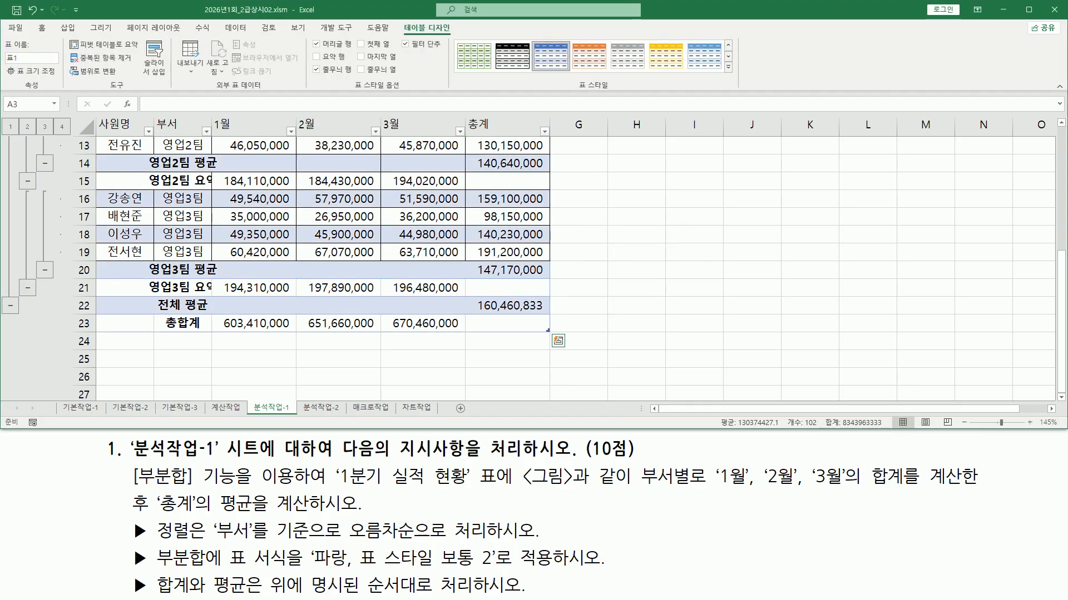
- Look over the formatted table and examine the subtotal labels of each 영업팀 in the 부서 column
scroll(452, 264, up, 1)
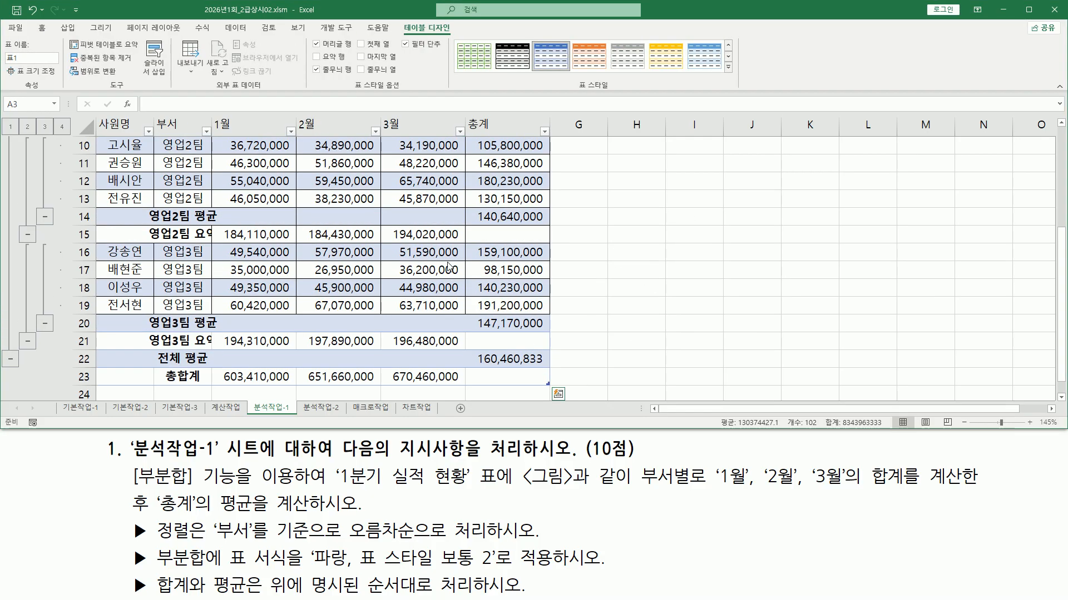
scroll(437, 273, up, 3)
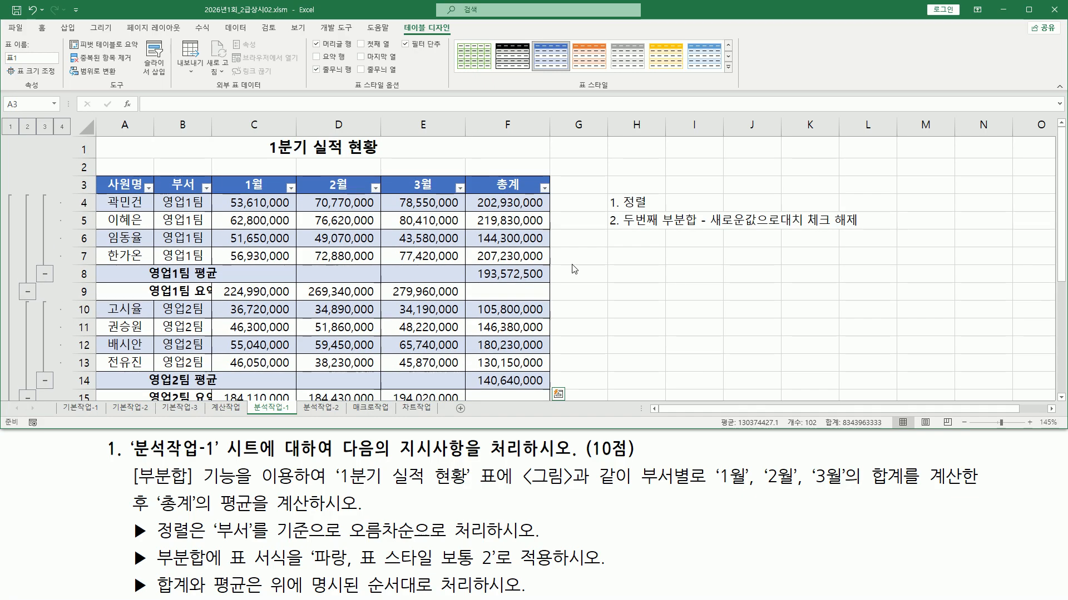
scroll(319, 285, down, 1)
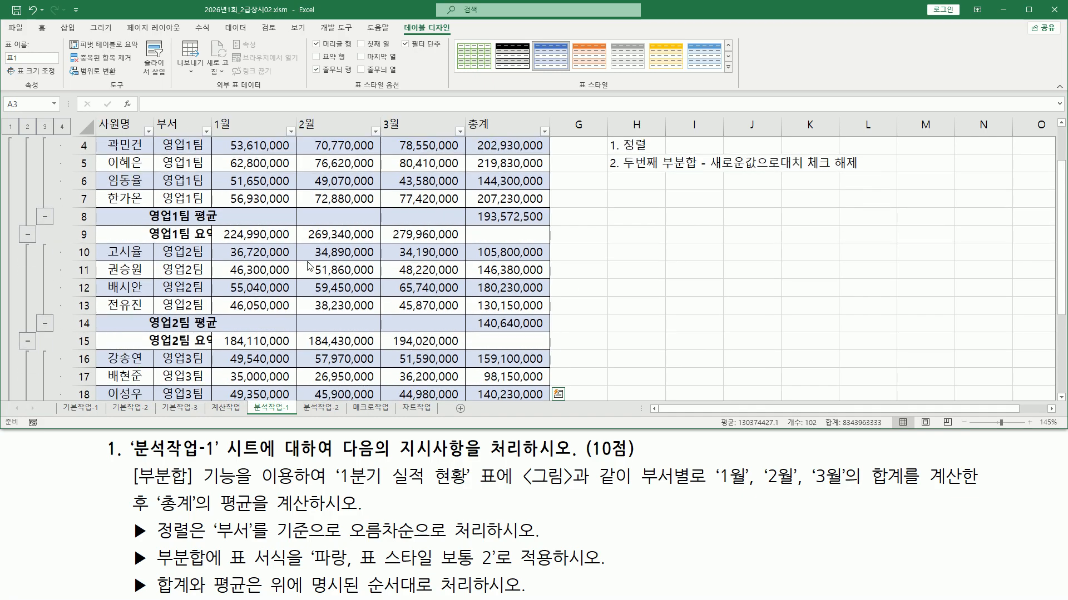
scroll(197, 179, up, 1)
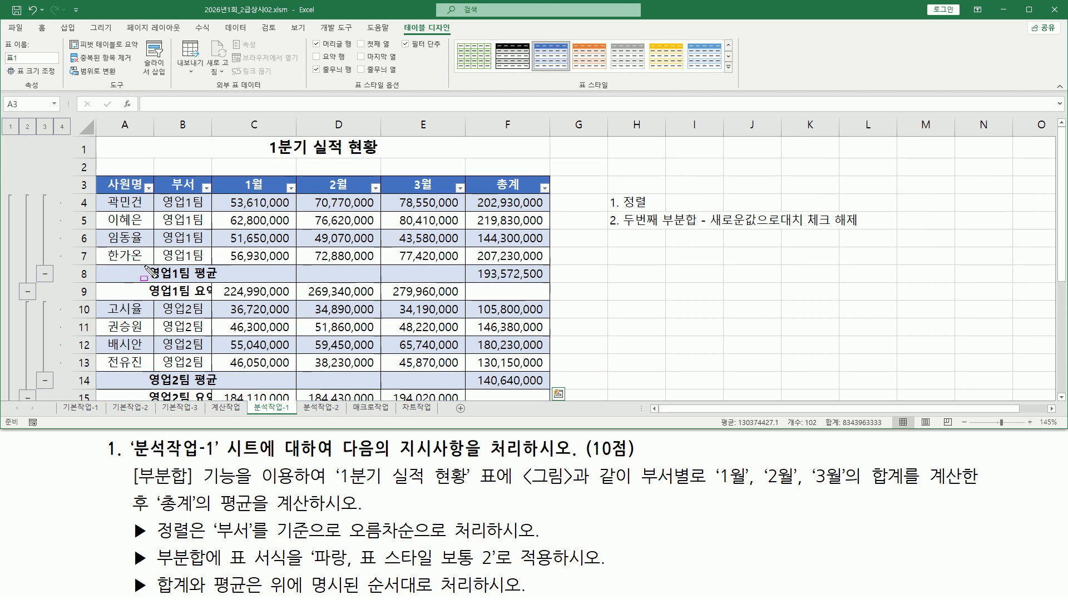
drag(146, 266, 218, 301)
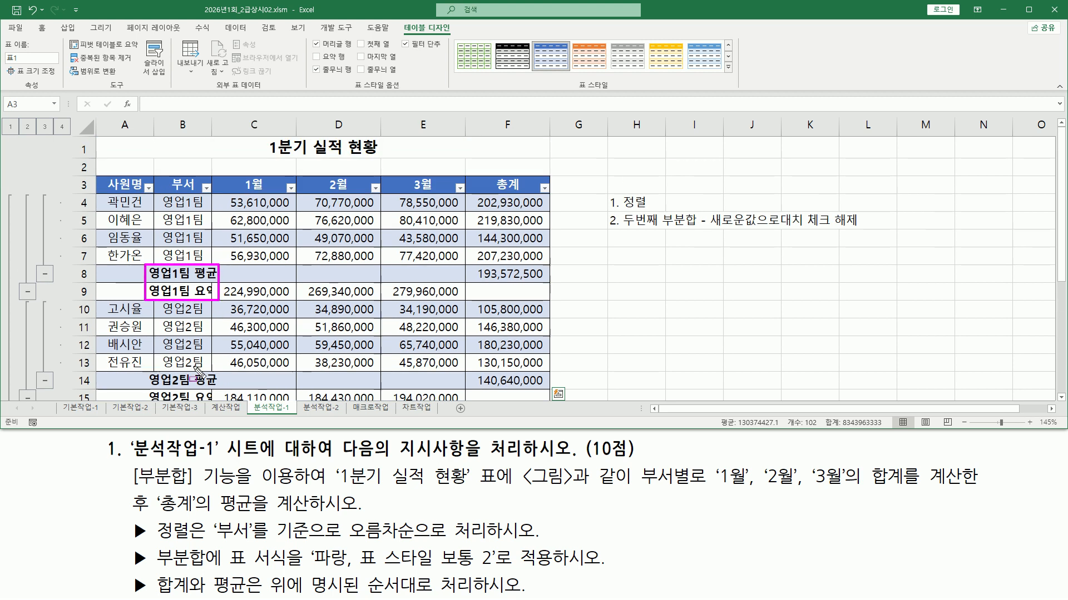
scroll(210, 277, down, 2)
drag(205, 279, 222, 298)
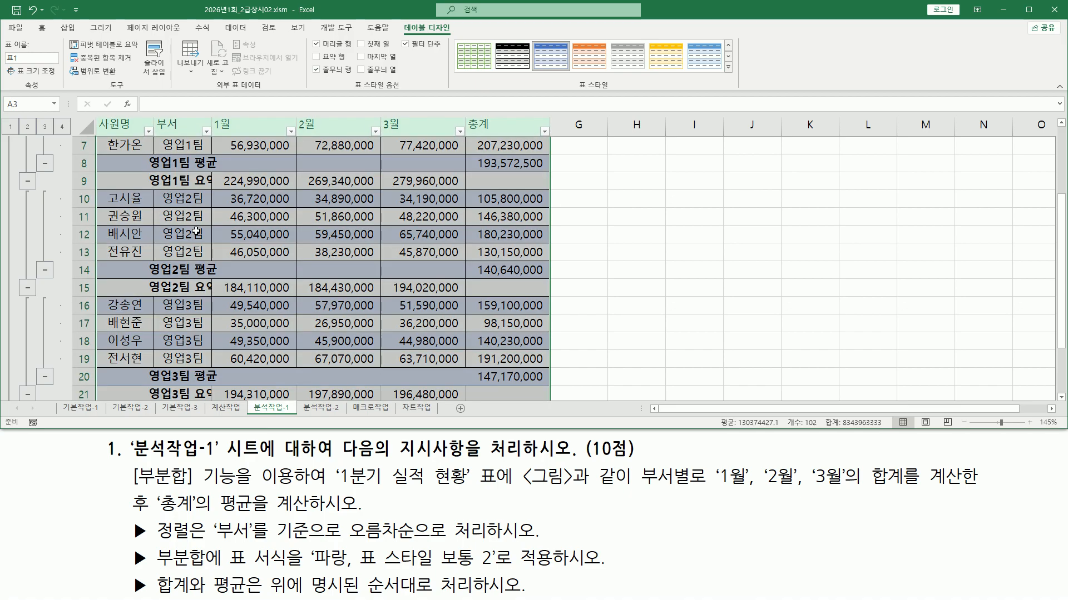
- Autofit the 부서 column's width to its contents and check the subtotal labels down to the 총합계 row
click(196, 232)
scroll(215, 206, up, 2)
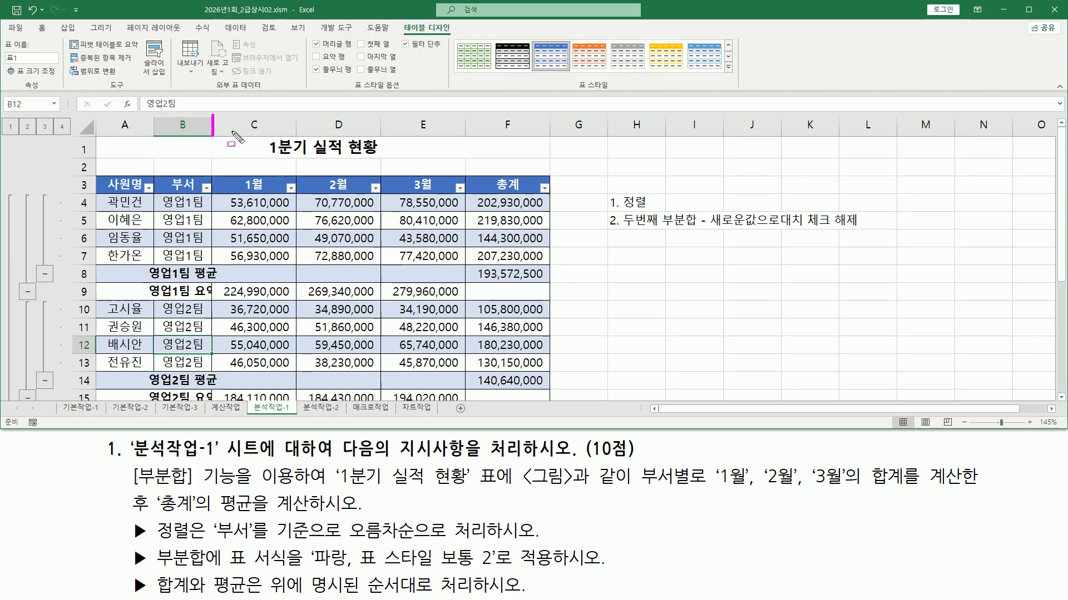
key(Escape)
click(211, 125)
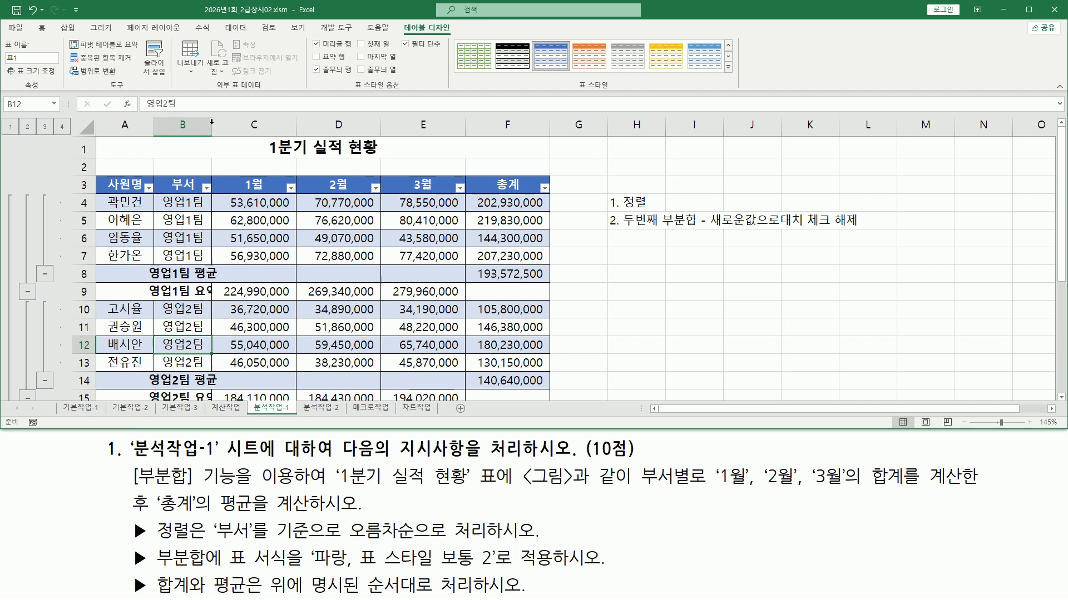
double_click(211, 124)
scroll(203, 223, down, 1)
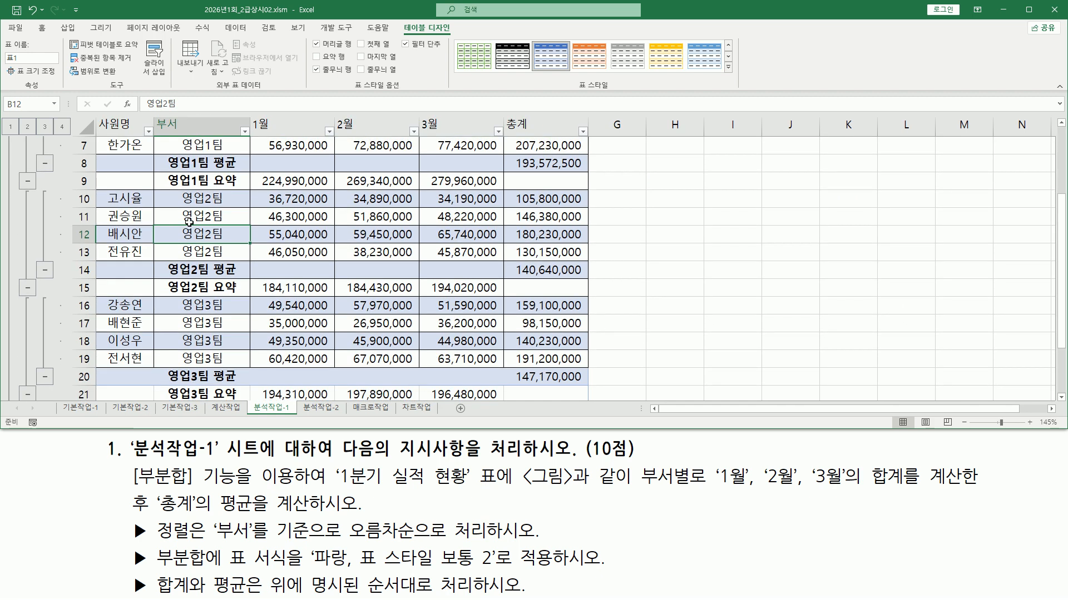
scroll(224, 283, down, 2)
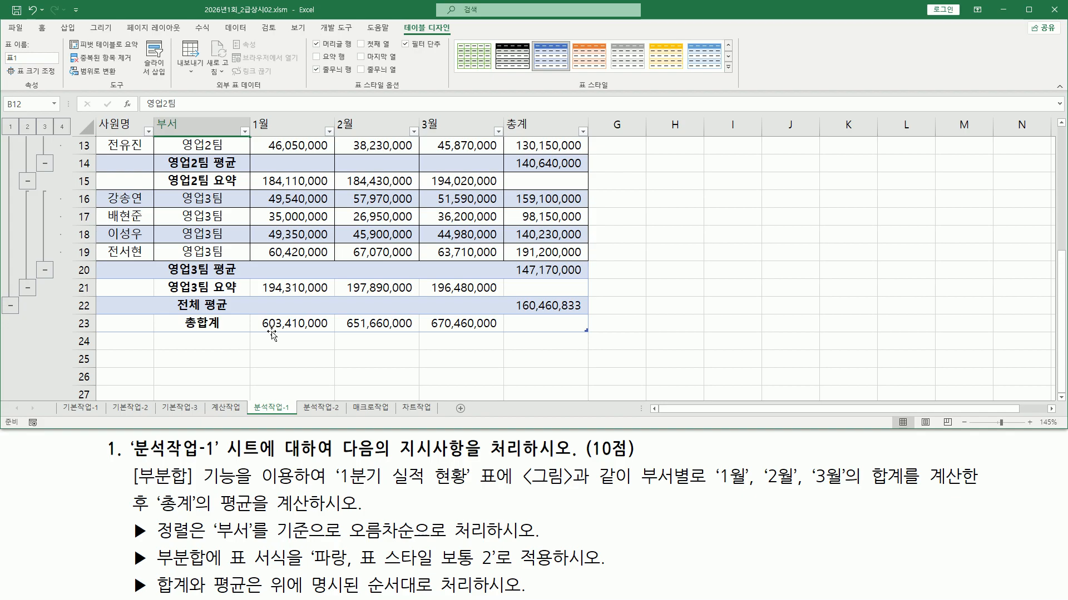
scroll(382, 308, up, 2)
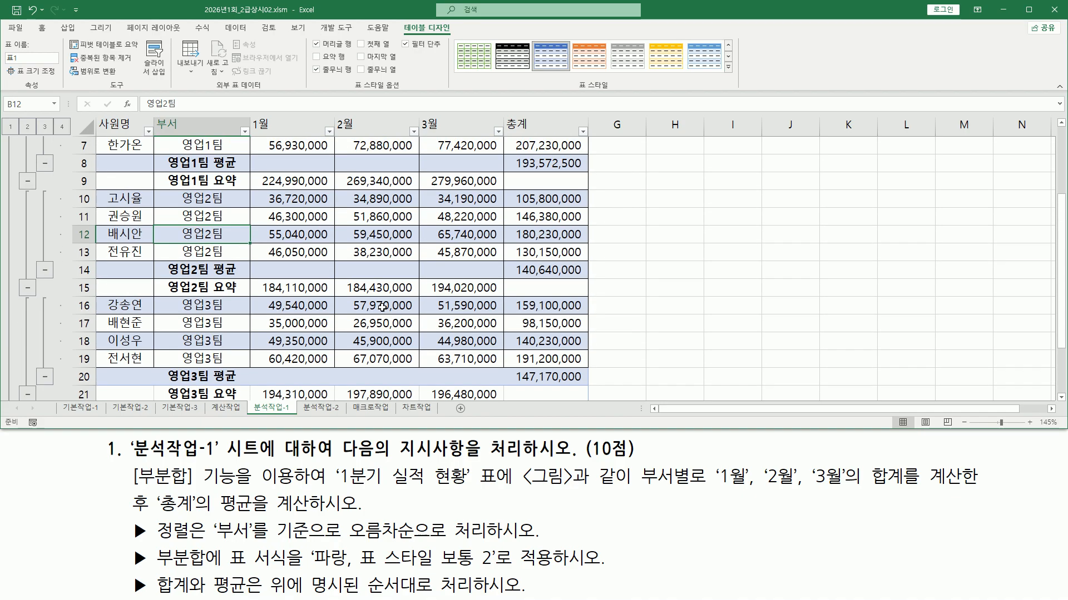
scroll(382, 307, down, 1)
scroll(382, 307, up, 3)
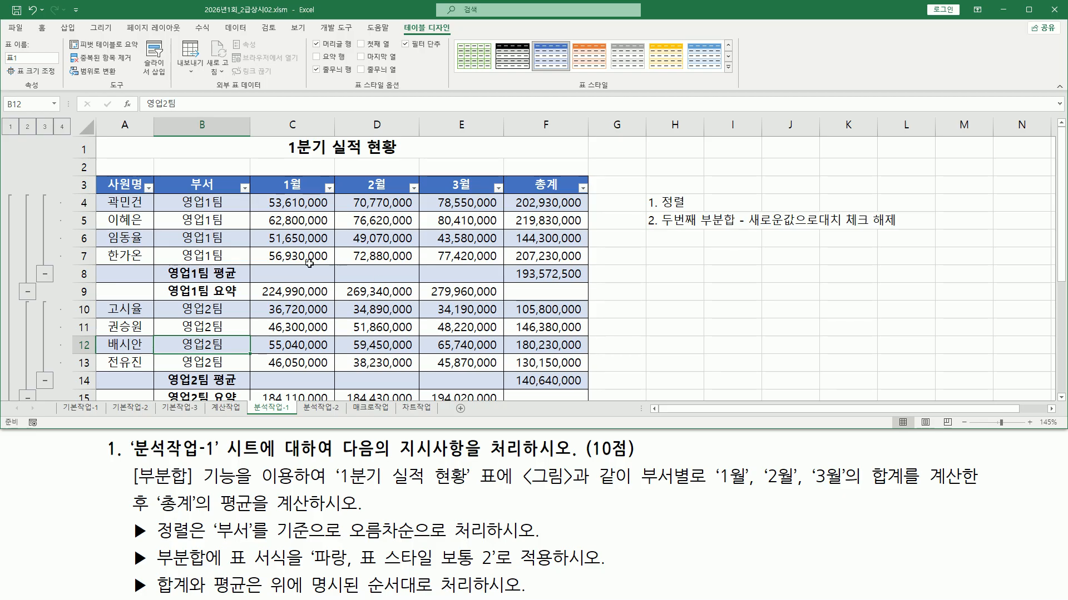
- Narrow the 1월 column and autofit its width to its contents again
drag(336, 127, 313, 127)
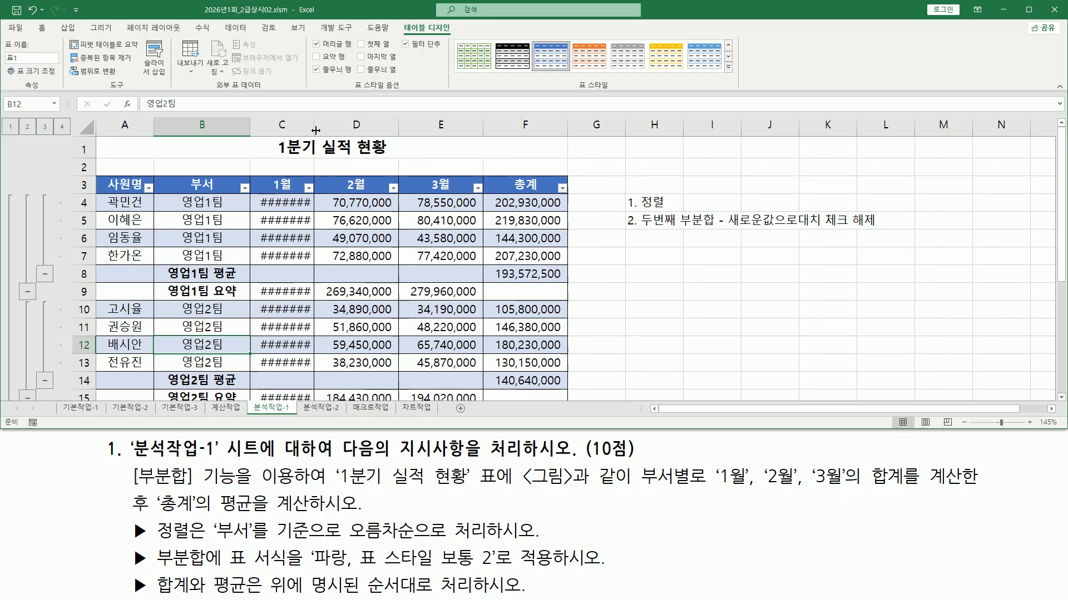
scroll(291, 268, down, 3)
scroll(291, 269, down, 2)
scroll(339, 202, up, 5)
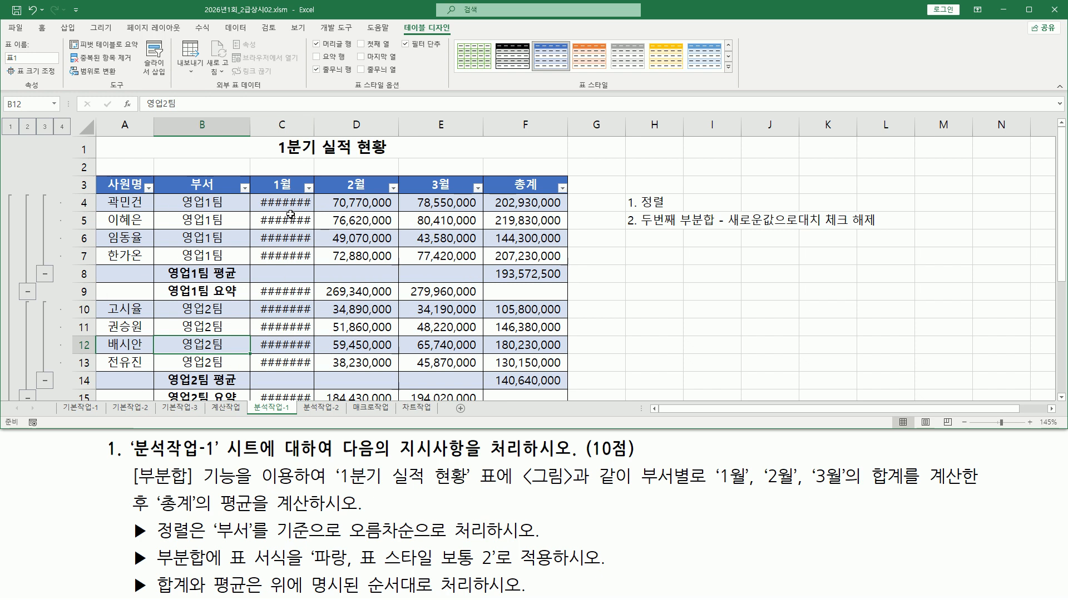
double_click(313, 125)
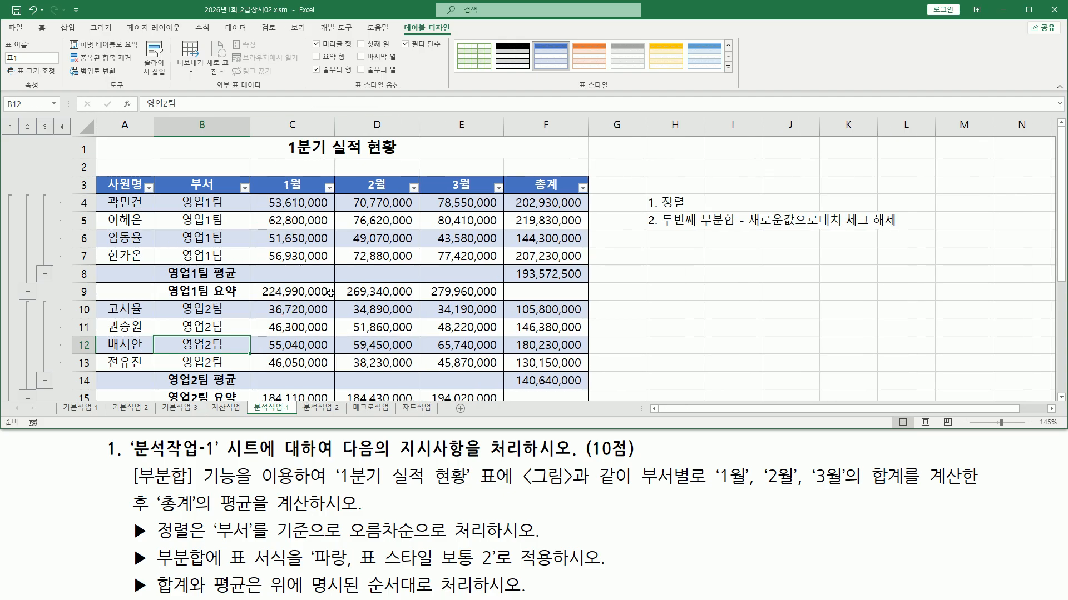
click(331, 293)
scroll(370, 299, down, 4)
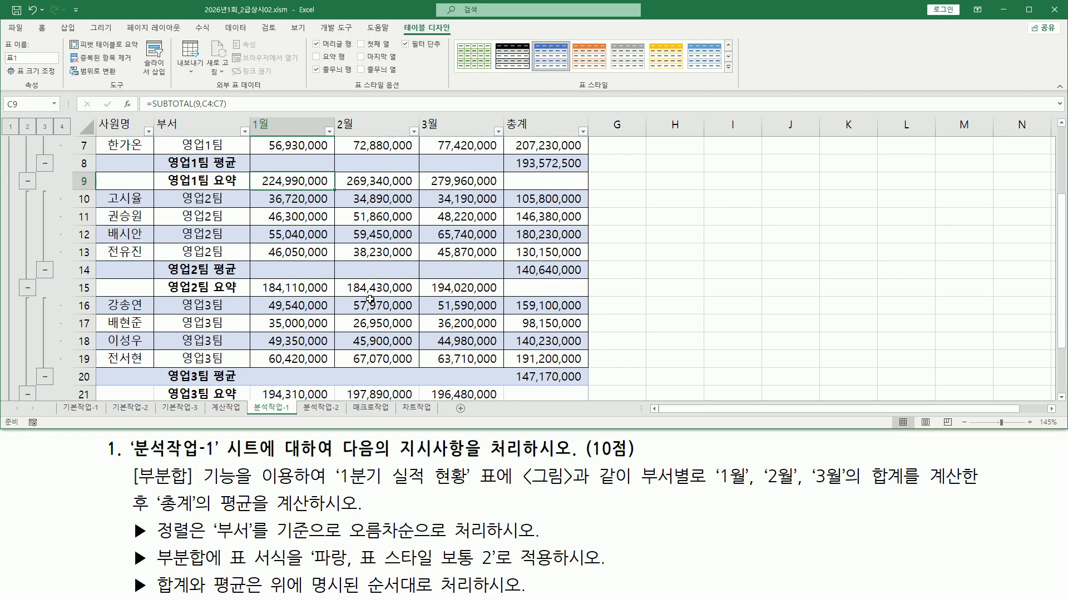
scroll(370, 299, up, 4)
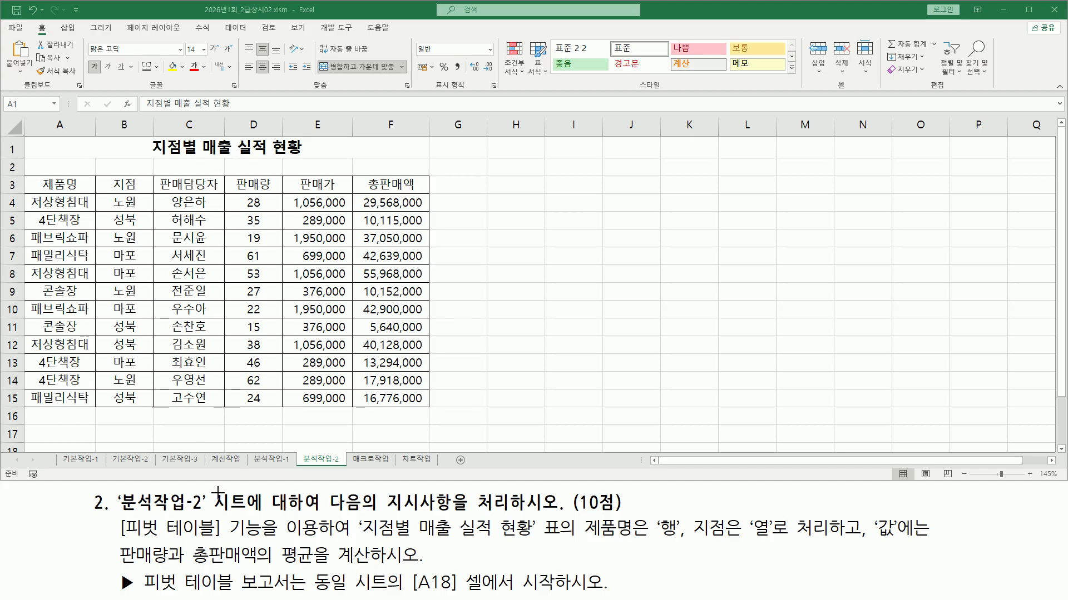
- Read the 분석작업-2 instructions on the pivot table's source table, row and column fields, value fields and calculation
drag(111, 488, 206, 516)
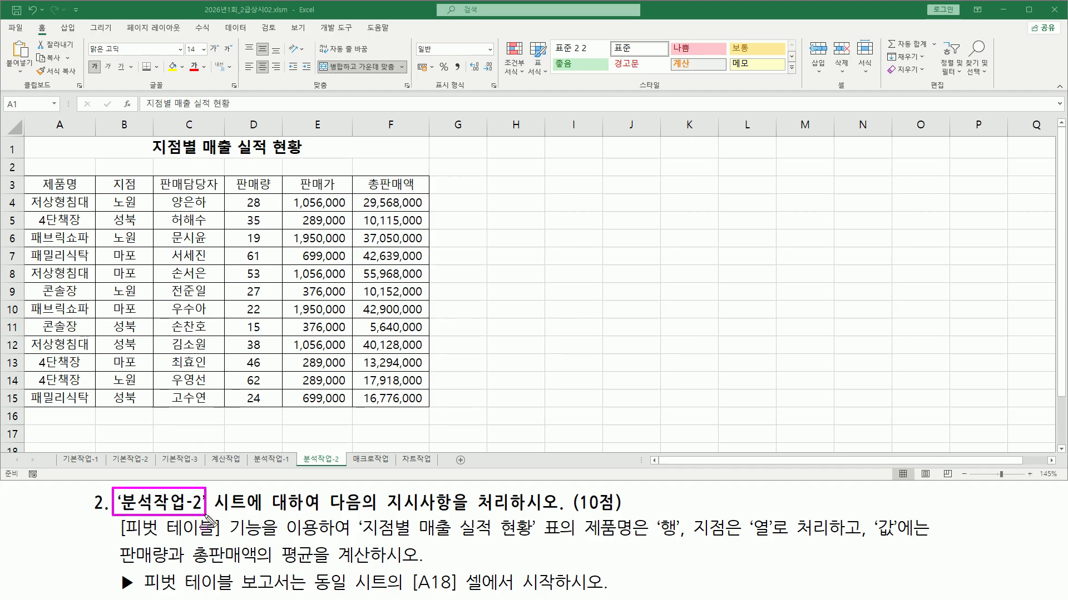
drag(380, 512, 554, 513)
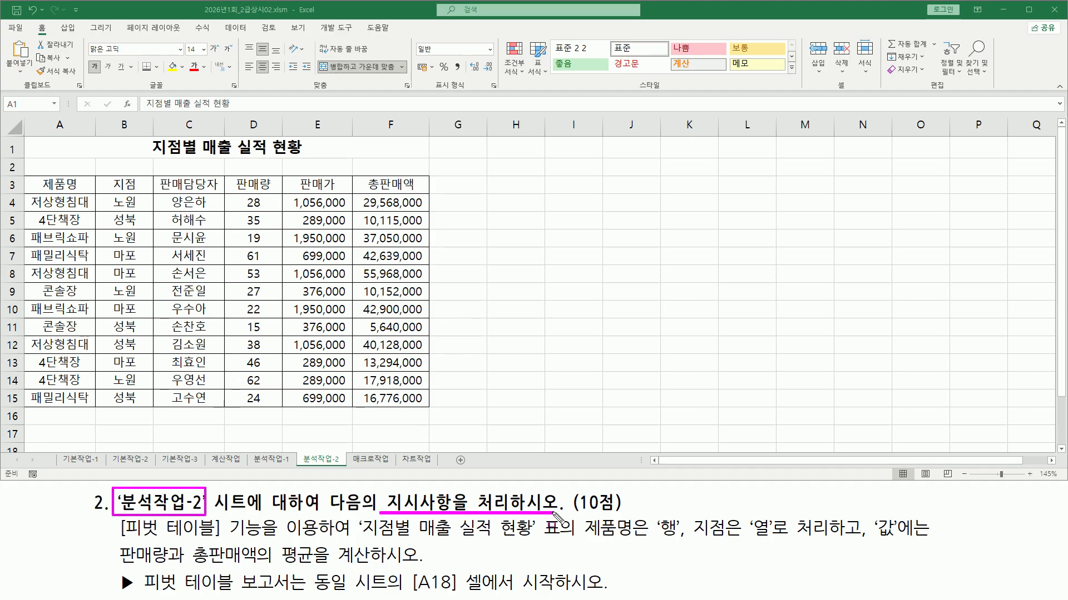
drag(297, 458, 346, 470)
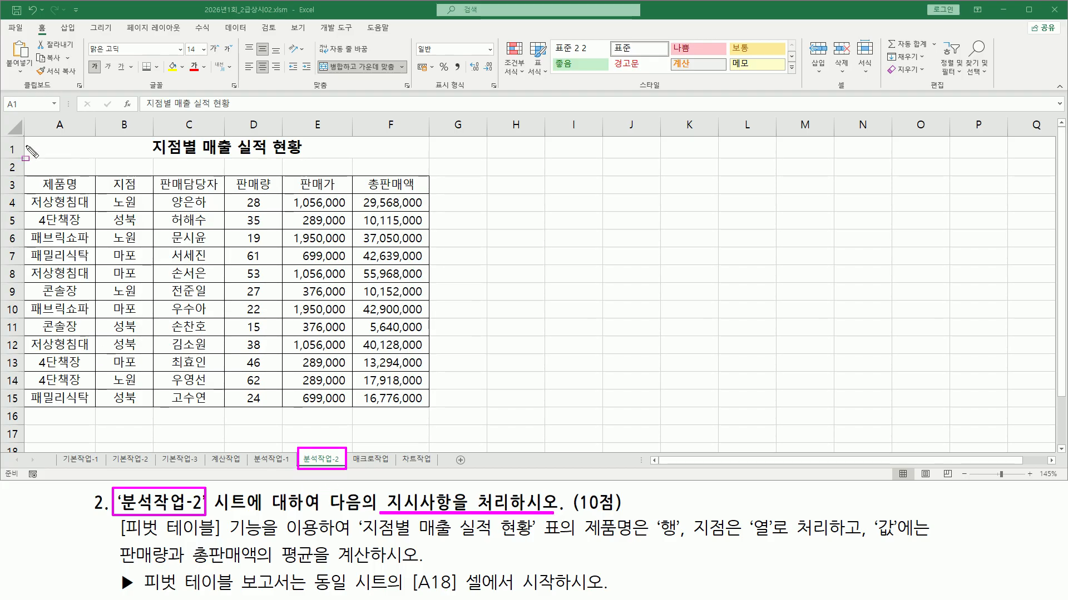
mouse_move(23, 135)
mouse_down()
mouse_move(351, 290)
mouse_move(432, 413)
mouse_up()
key(Escape)
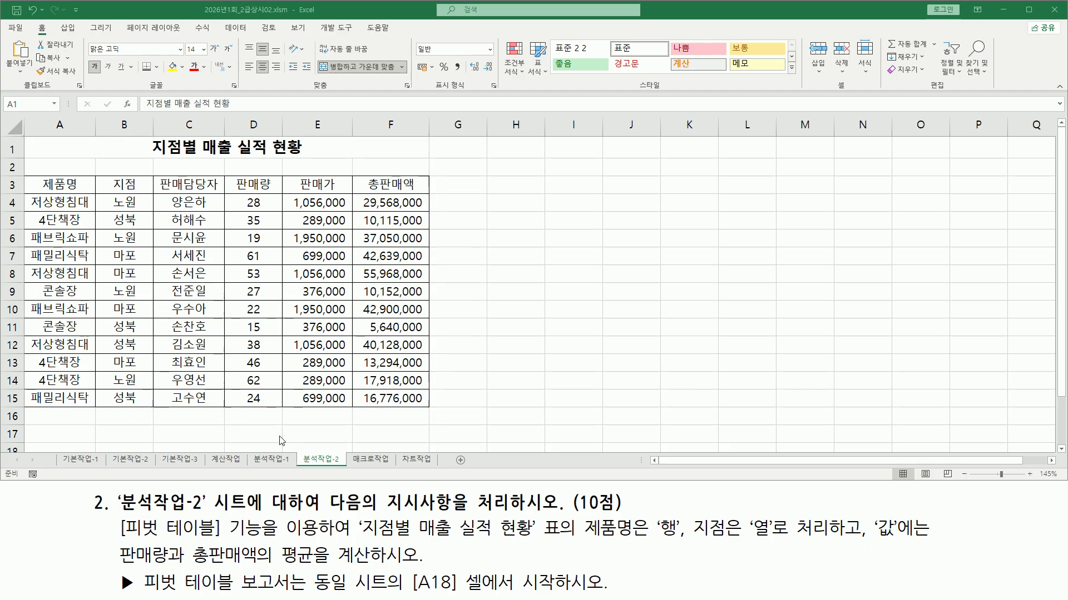
mouse_move(117, 538)
mouse_down()
mouse_move(268, 553)
mouse_move(265, 516)
mouse_up()
mouse_move(362, 538)
mouse_down()
mouse_move(533, 538)
mouse_move(600, 516)
mouse_move(636, 547)
mouse_move(777, 537)
mouse_up()
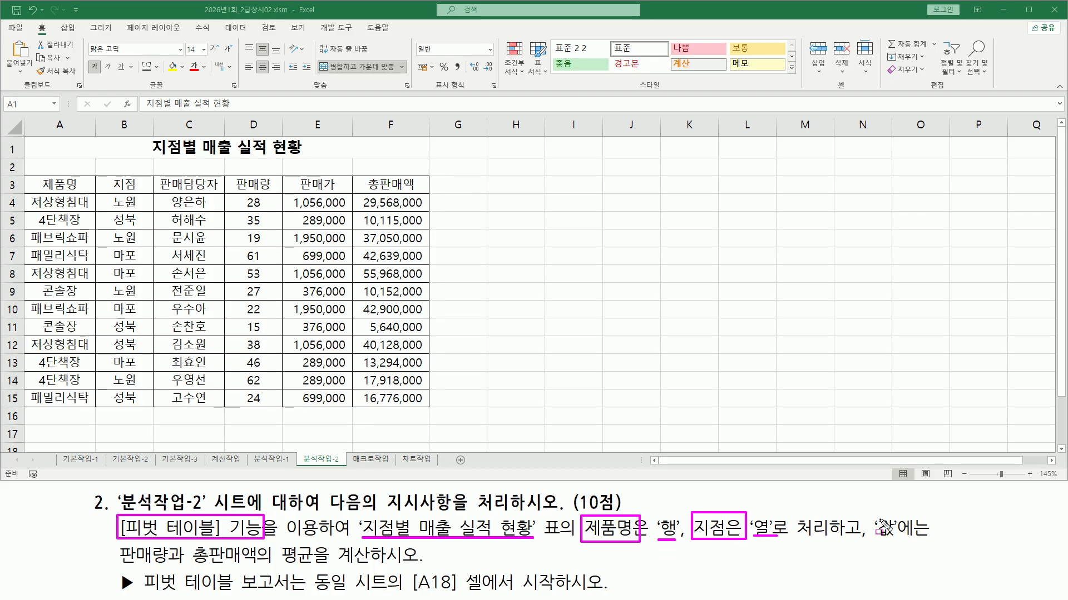
drag(869, 539, 905, 540)
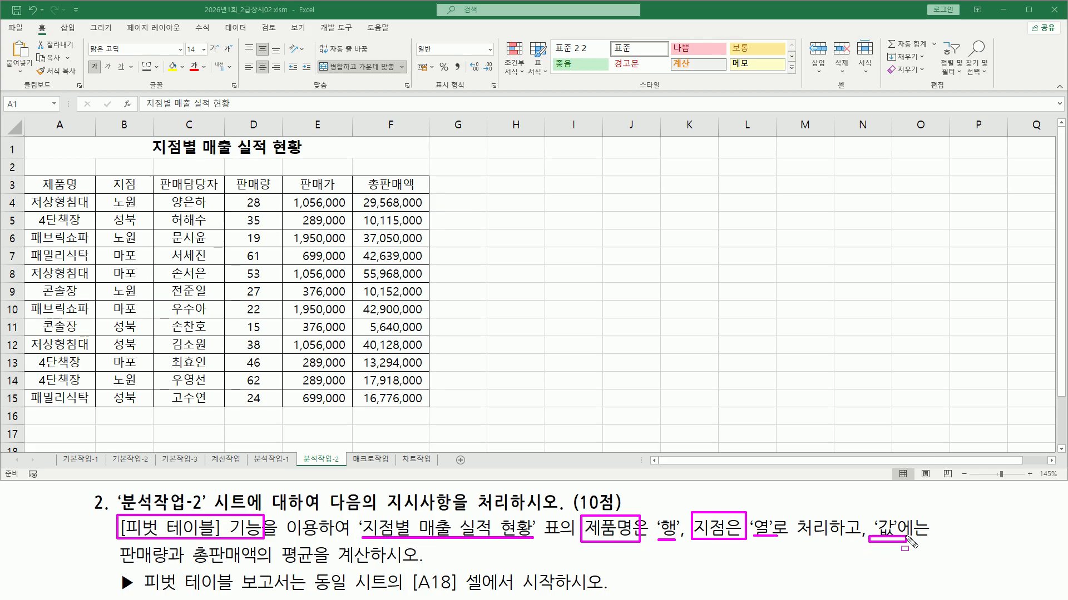
mouse_move(119, 551)
mouse_down()
mouse_move(244, 573)
mouse_move(359, 565)
mouse_up()
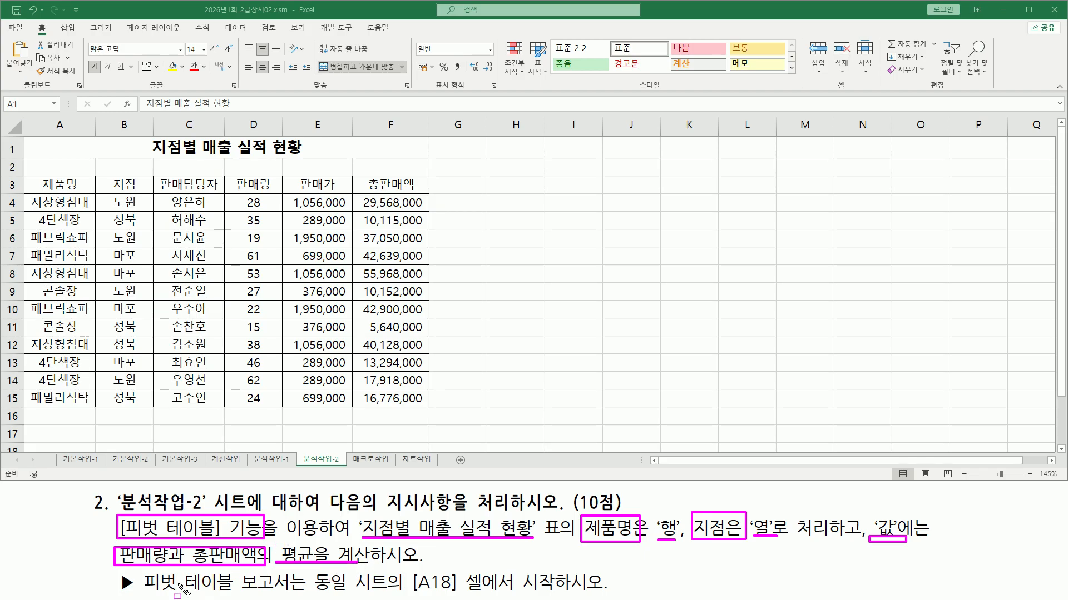
- Select a cell inside the 지점별 매출 실적 현황 table and start creating a pivot table from it
drag(310, 593, 572, 594)
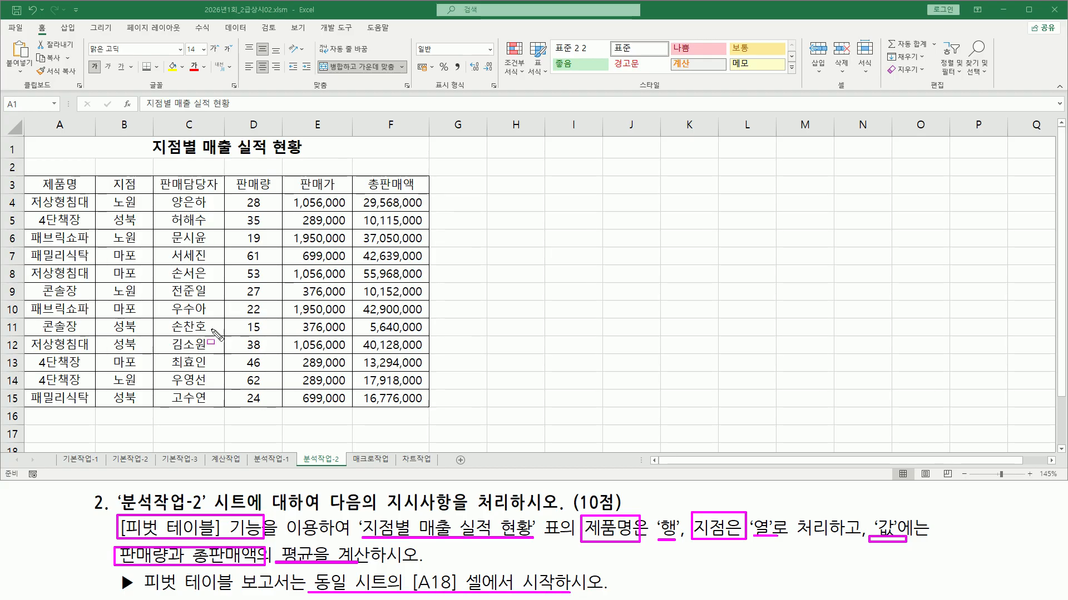
key(Escape)
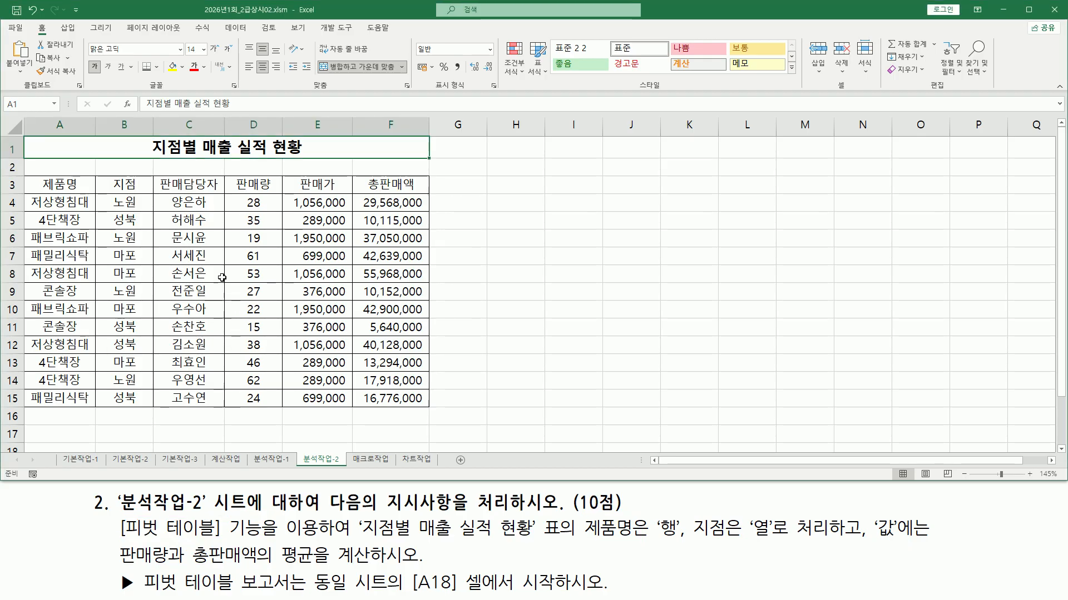
click(211, 257)
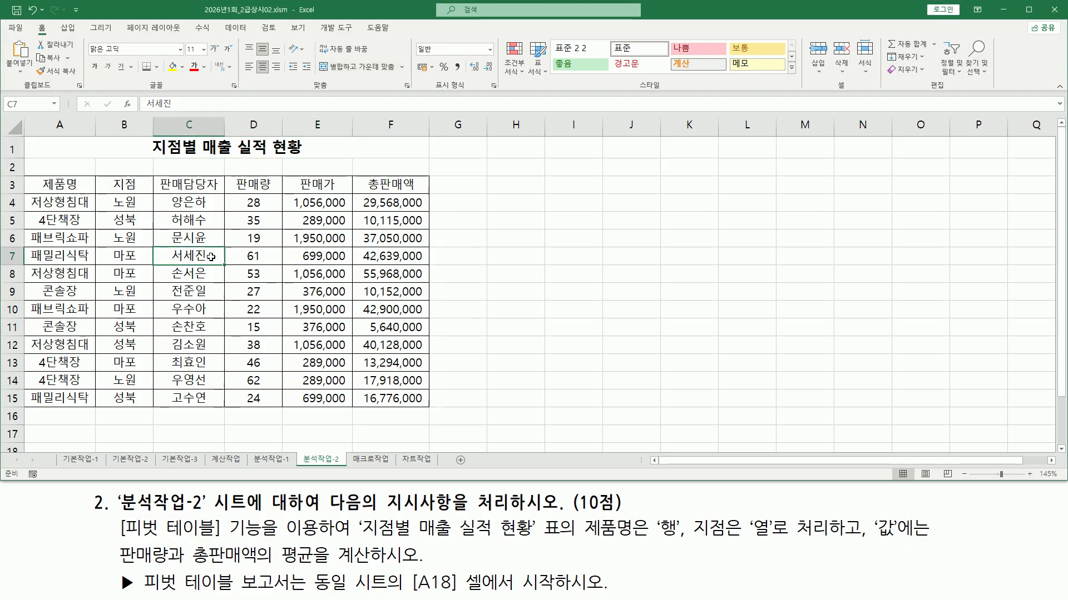
click(119, 218)
click(114, 285)
click(259, 273)
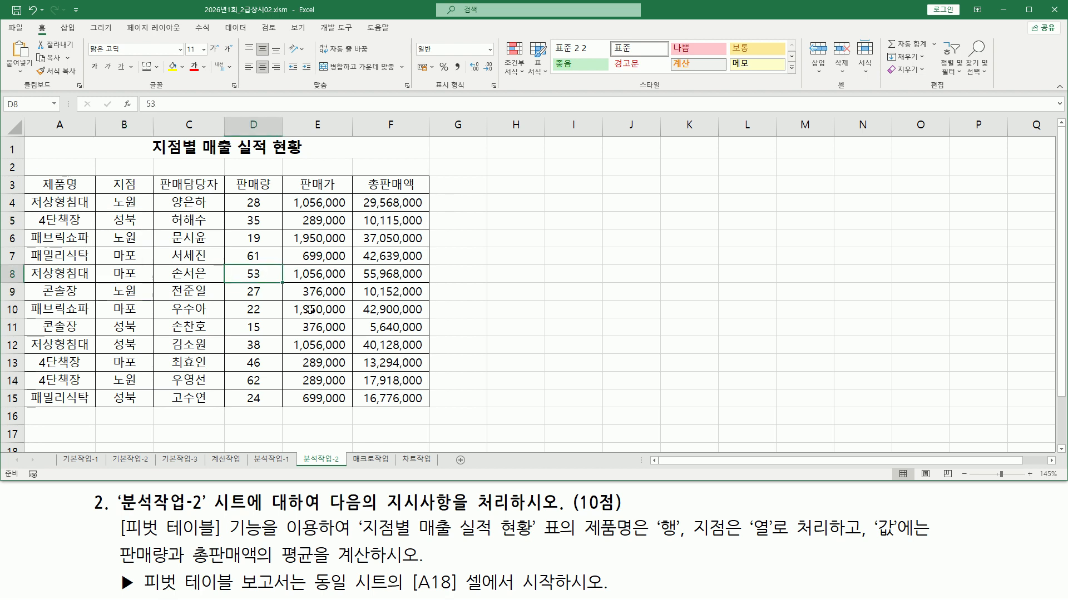
click(307, 311)
click(202, 298)
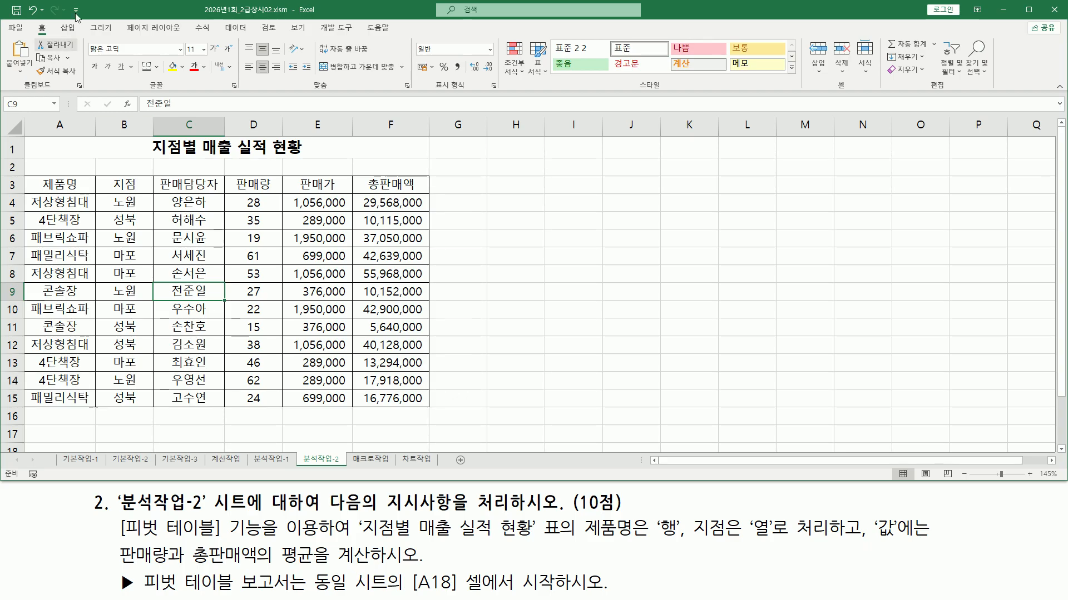
click(70, 31)
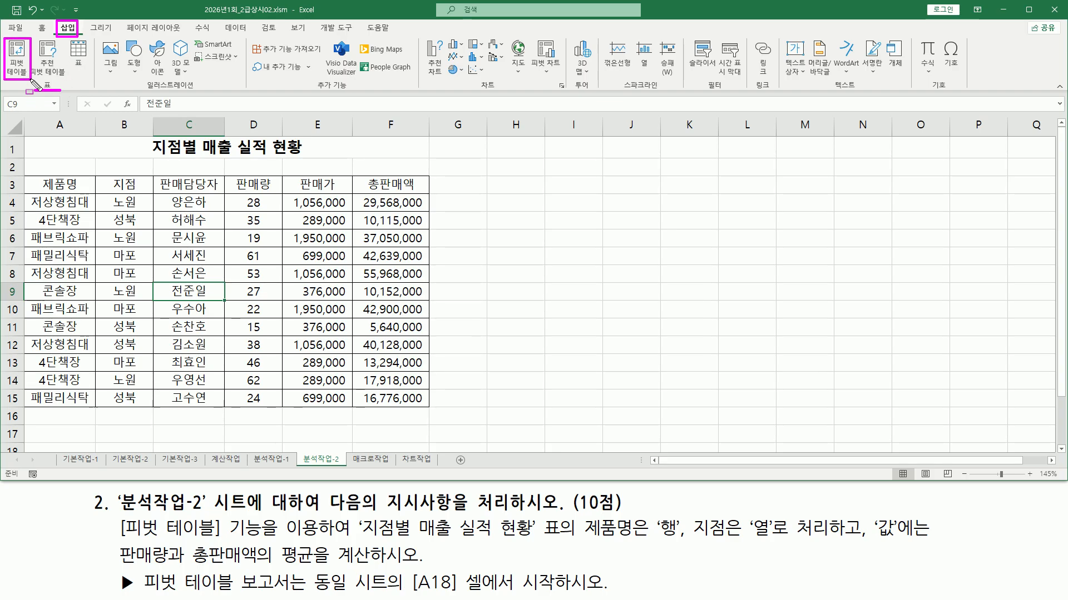
click(16, 56)
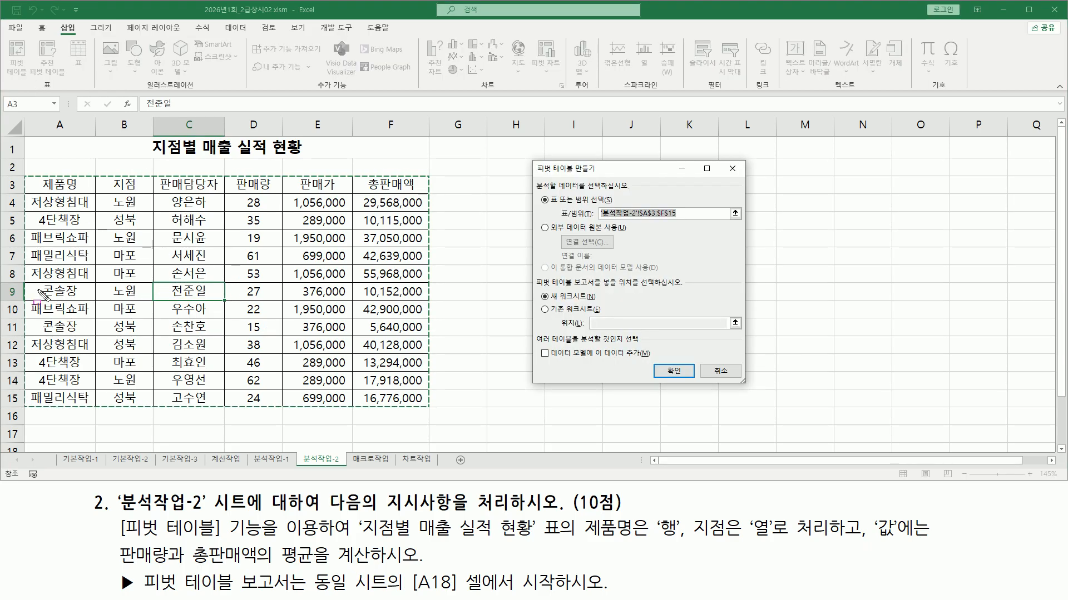
- Check the pivot table's source range and its report placement options against the required start cell A18 on the same sheet
drag(161, 286, 213, 299)
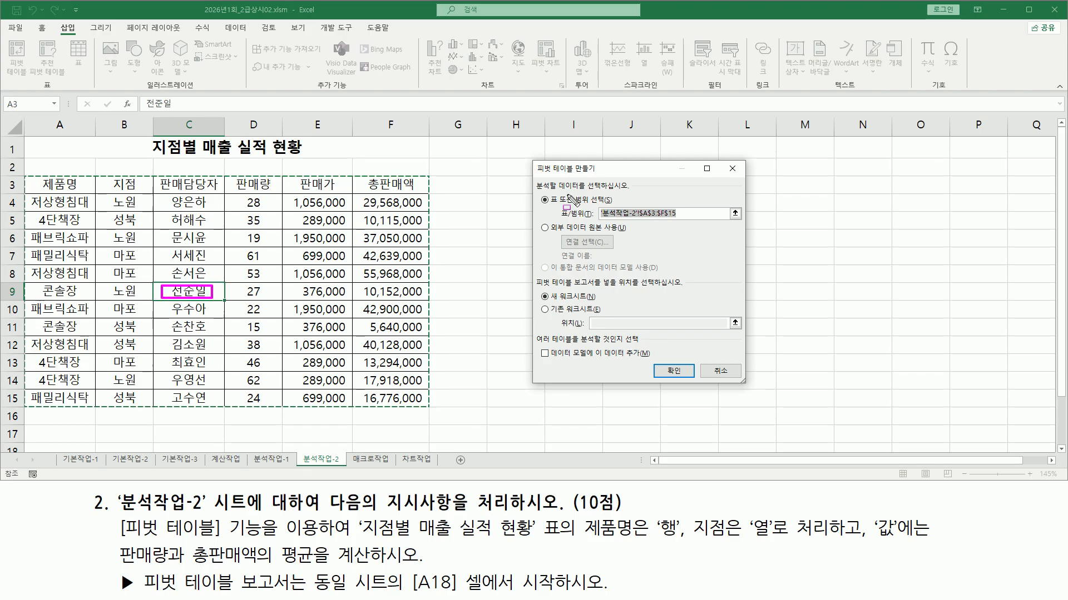
drag(529, 178, 635, 192)
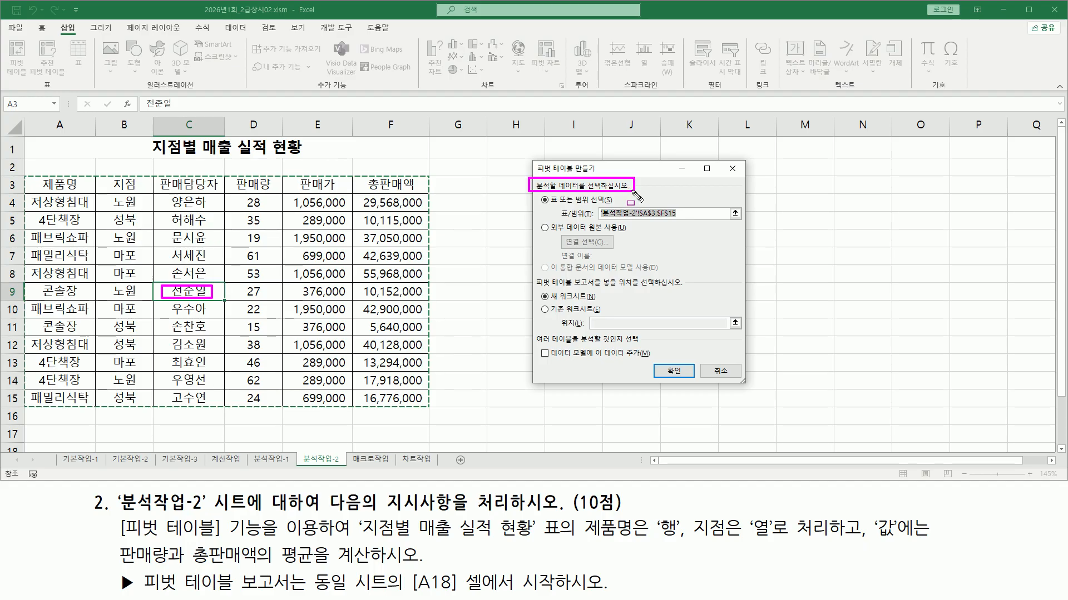
drag(532, 208, 538, 212)
drag(84, 207, 90, 212)
mouse_move(531, 276)
mouse_down()
mouse_move(543, 288)
mouse_move(685, 290)
mouse_up()
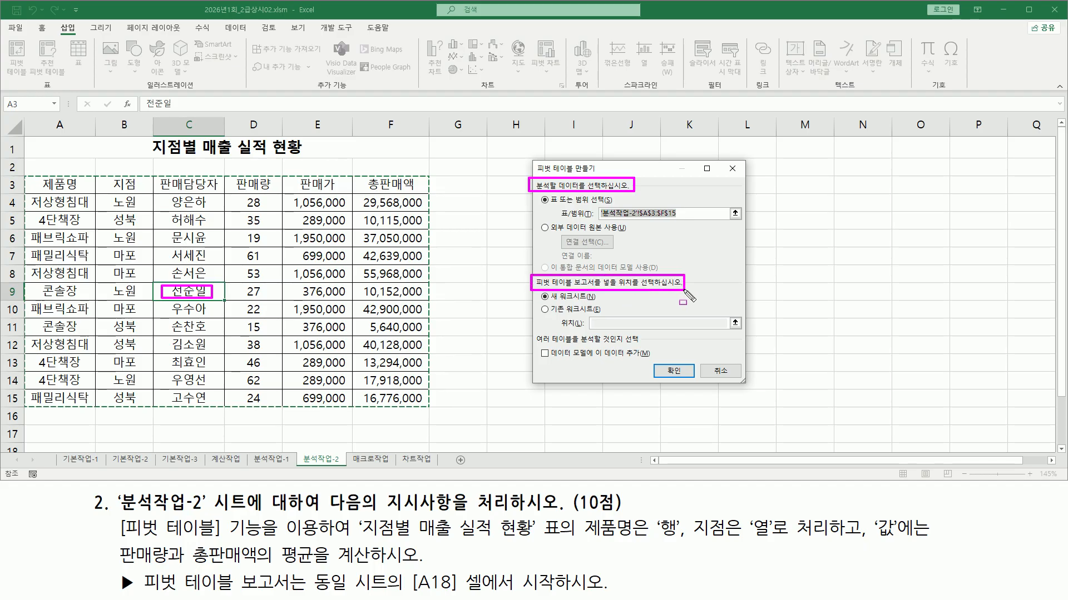
drag(311, 593, 505, 594)
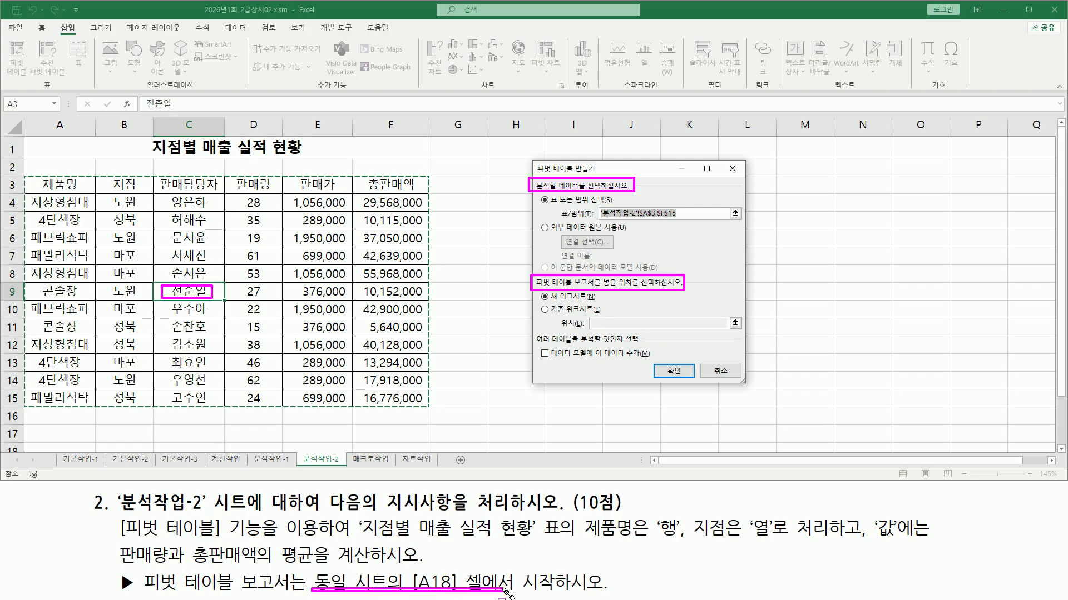
drag(538, 318, 609, 319)
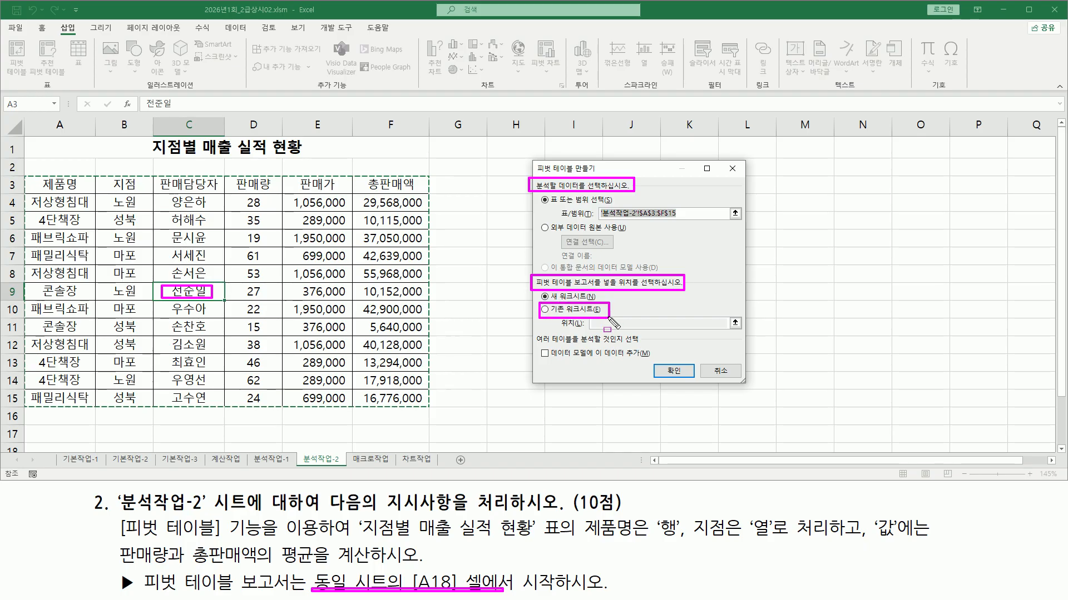
- Place the pivot table on the existing worksheet 분석작업-2 at cell A18 and create it
key(Escape)
click(607, 322)
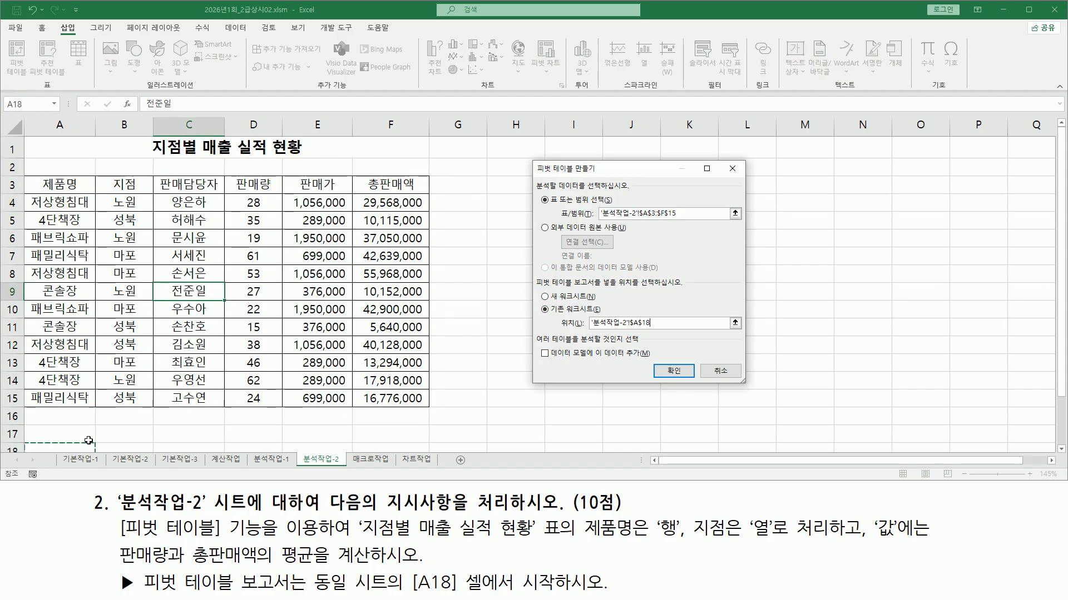
scroll(59, 439, down, 1)
click(46, 394)
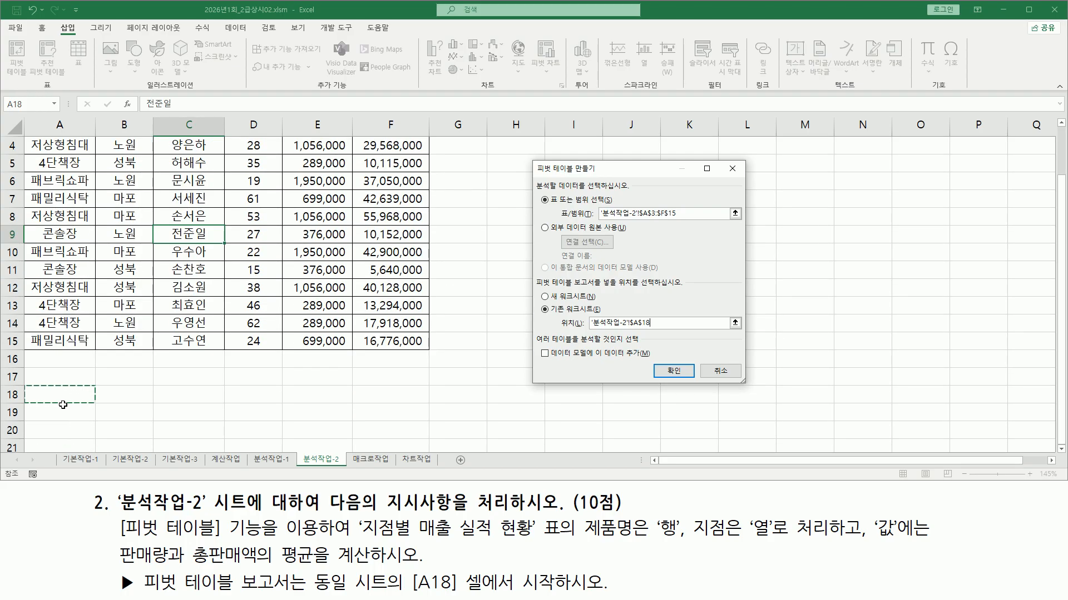
mouse_move(558, 330)
mouse_down()
mouse_move(658, 330)
mouse_move(667, 373)
mouse_move(692, 383)
mouse_up()
key(Escape)
click(674, 372)
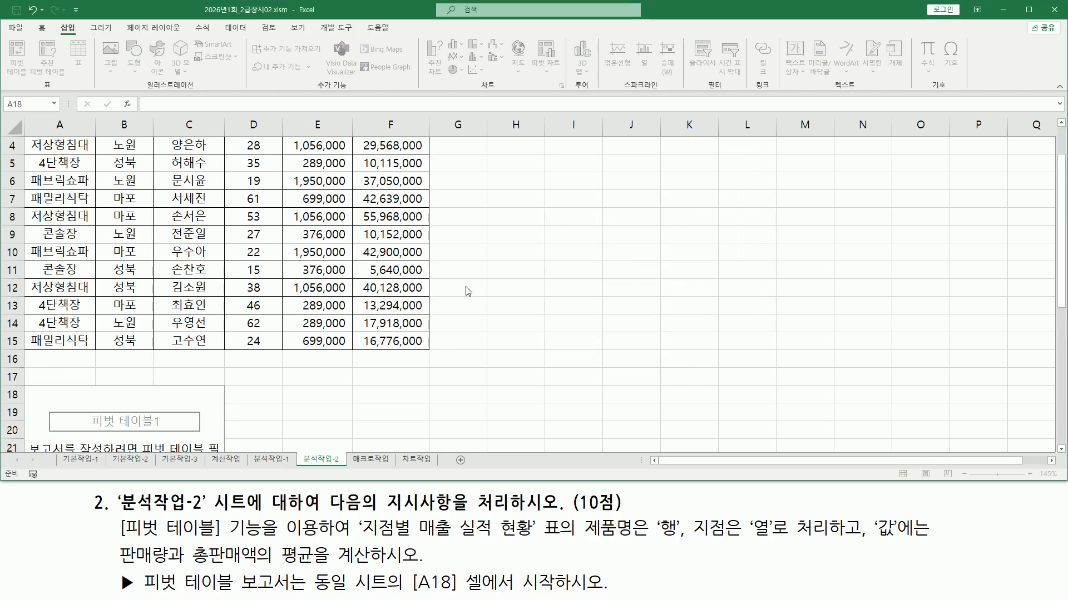
- Look over the empty pivot table report and examine its field list with the filter, column, row and value areas
scroll(460, 362, down, 2)
scroll(274, 313, down, 1)
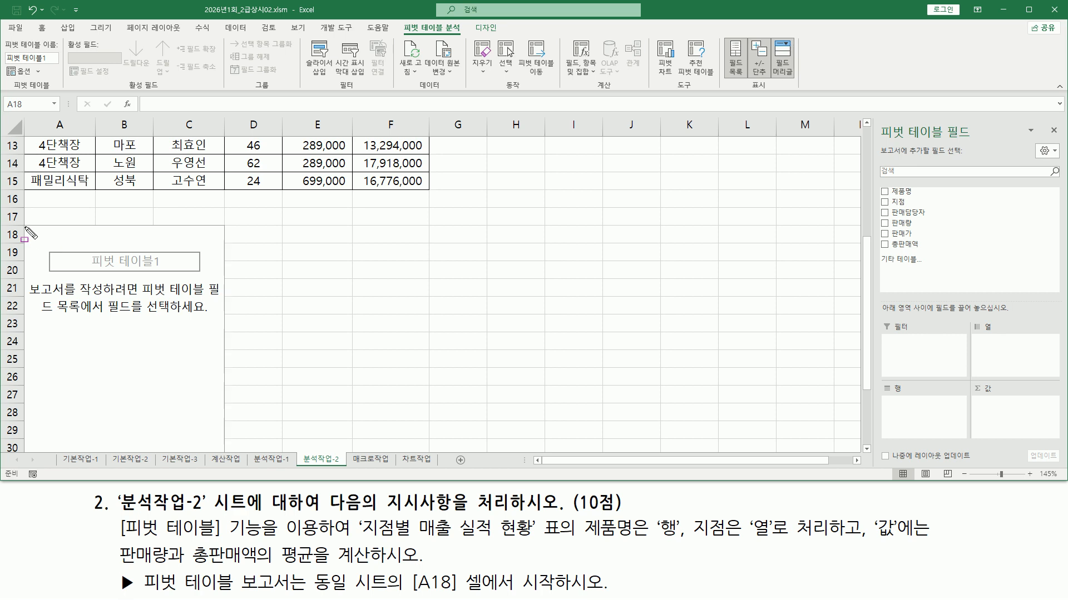
mouse_move(25, 229)
mouse_down()
mouse_move(192, 372)
mouse_move(220, 451)
mouse_up()
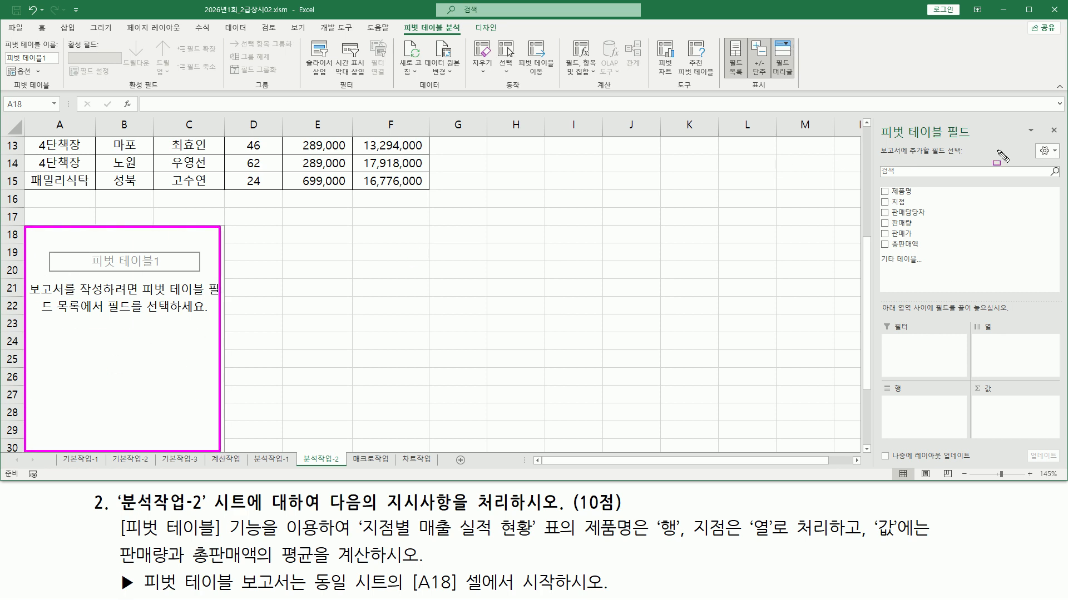
mouse_move(878, 121)
mouse_down()
mouse_move(988, 148)
mouse_move(975, 143)
mouse_move(1001, 303)
mouse_move(1052, 462)
mouse_up()
key(Escape)
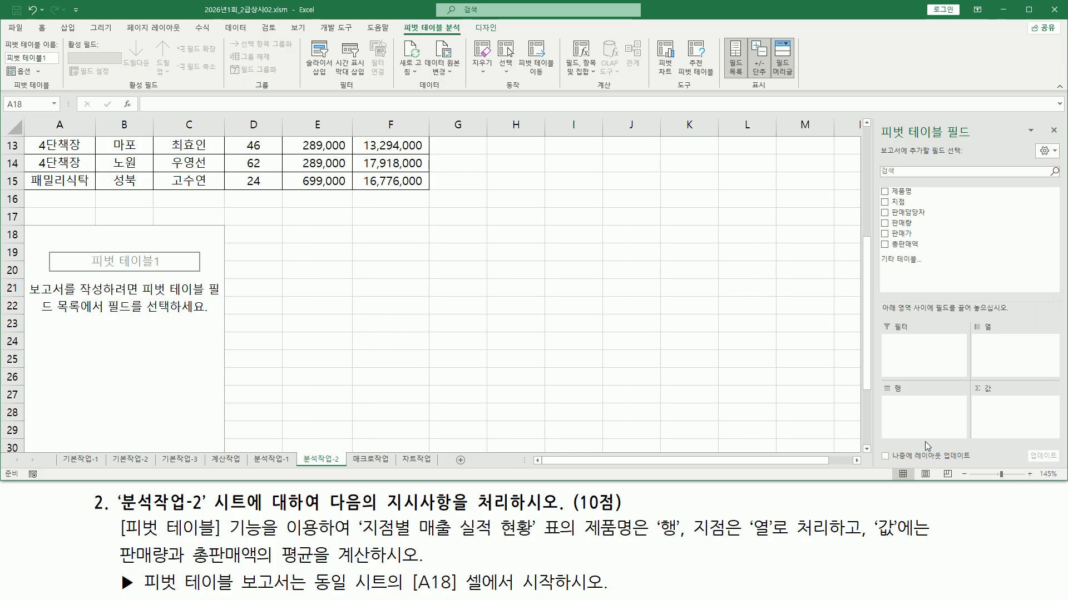
drag(879, 181, 919, 254)
mouse_move(880, 319)
mouse_down()
mouse_move(1026, 383)
mouse_move(1026, 431)
mouse_move(1057, 439)
mouse_up()
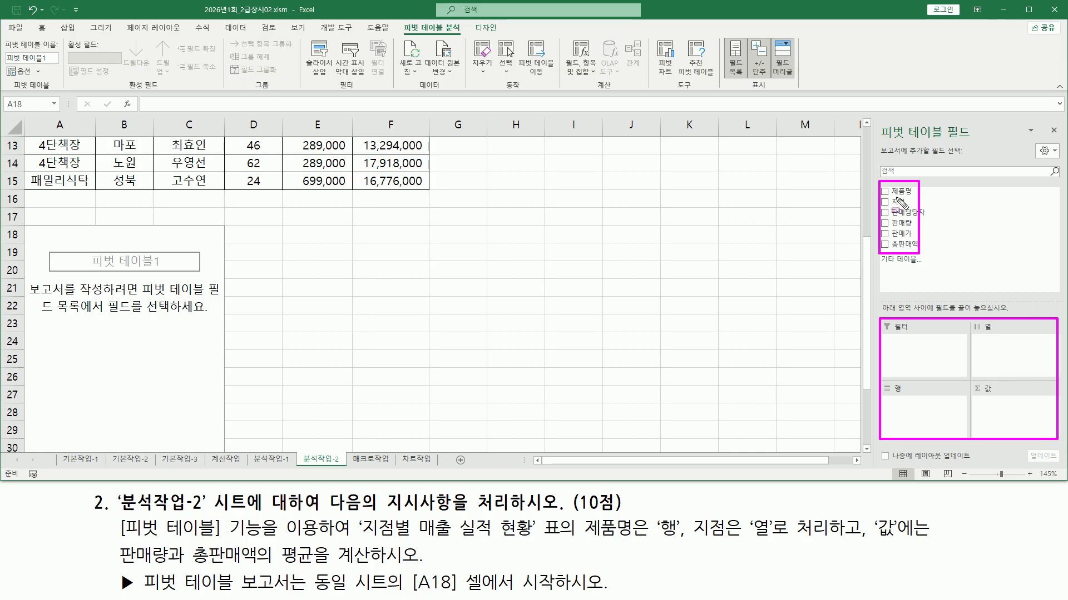
key(Escape)
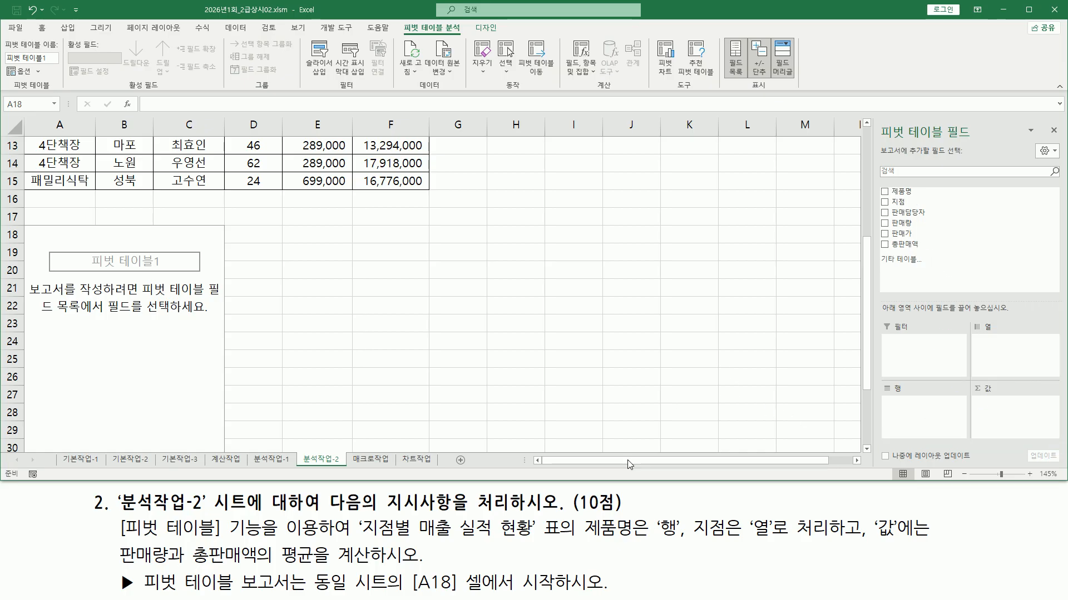
- Assign 제품명 to the pivot table's rows and 지점 to its columns
drag(578, 515, 682, 546)
key(Escape)
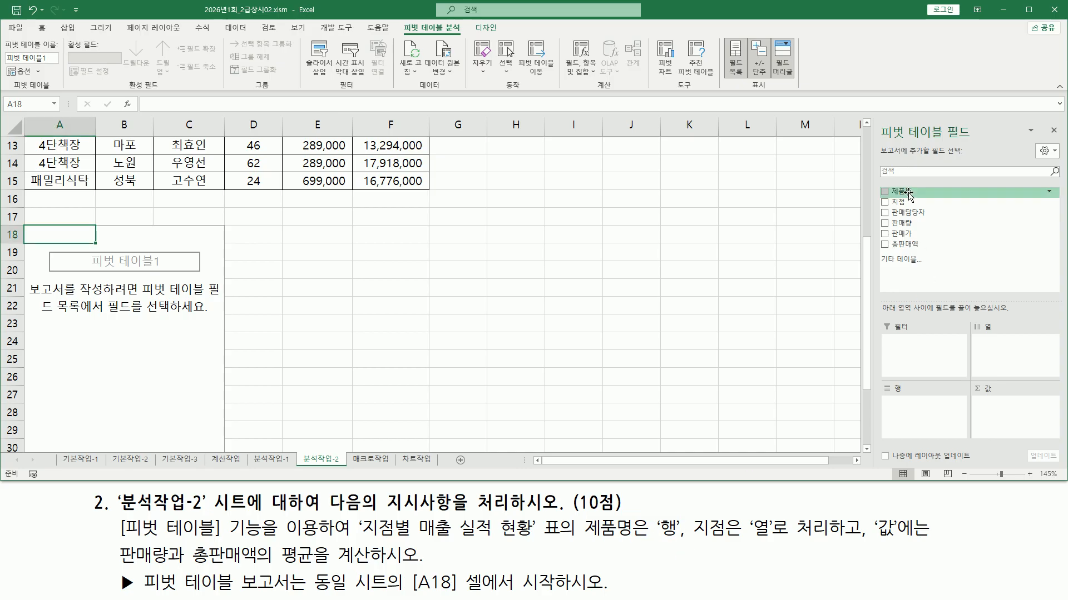
drag(909, 195, 921, 412)
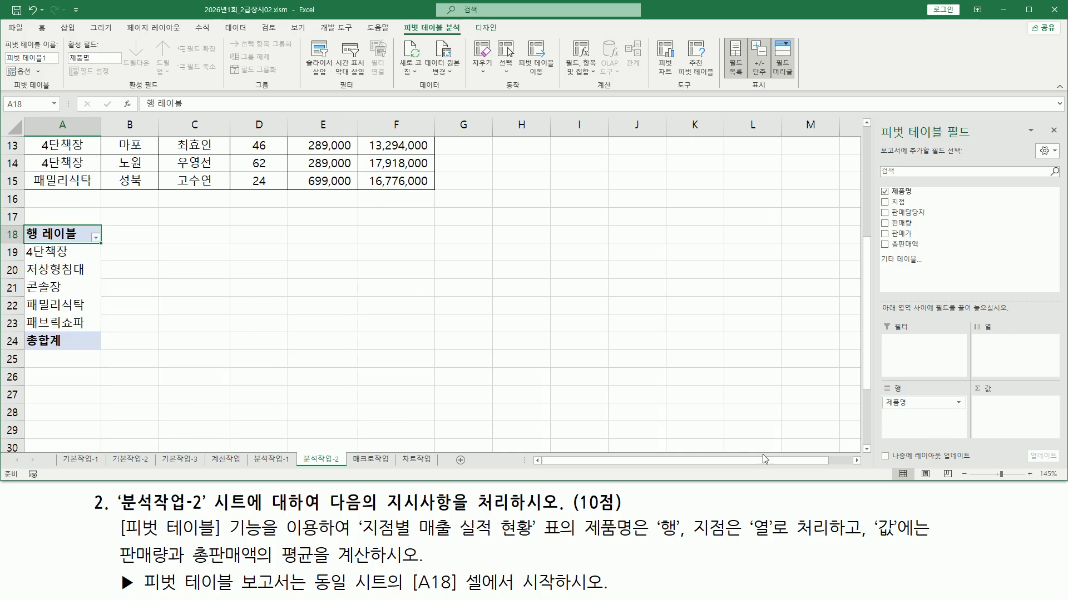
drag(689, 512, 790, 547)
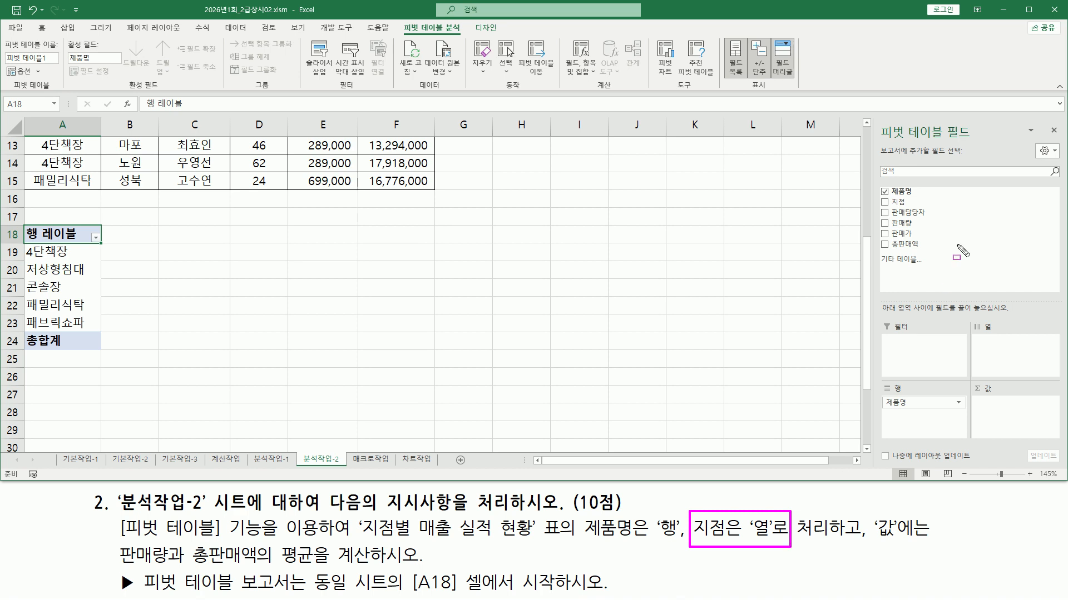
mouse_move(878, 198)
mouse_down()
mouse_move(951, 246)
mouse_move(995, 346)
mouse_up()
key(Escape)
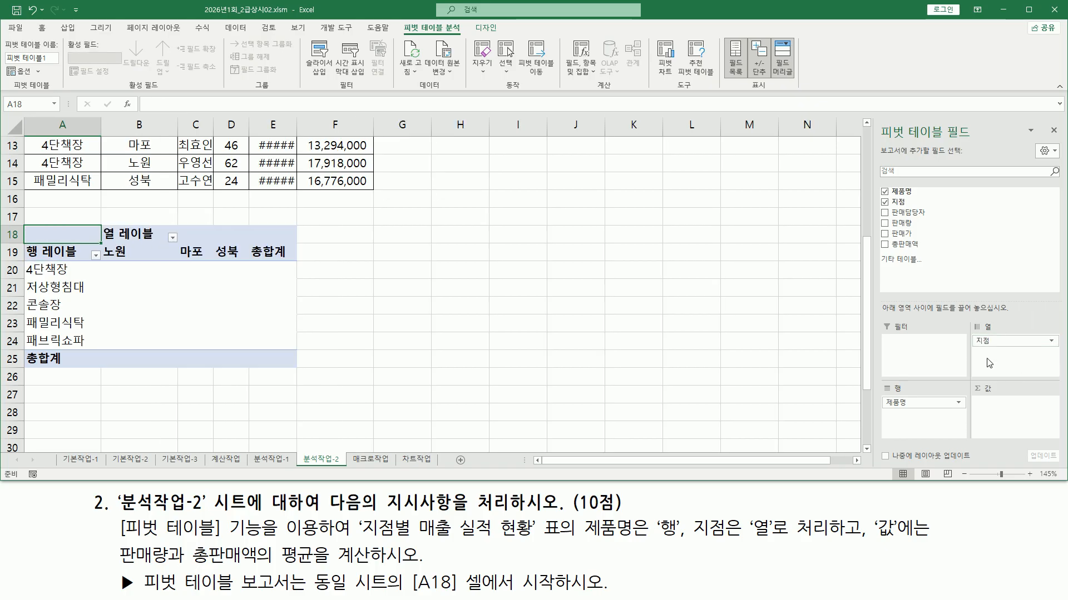
- Add 판매량 and 총판매액 to the pivot table's values, with 총판매액 below 판매량
drag(869, 514, 907, 540)
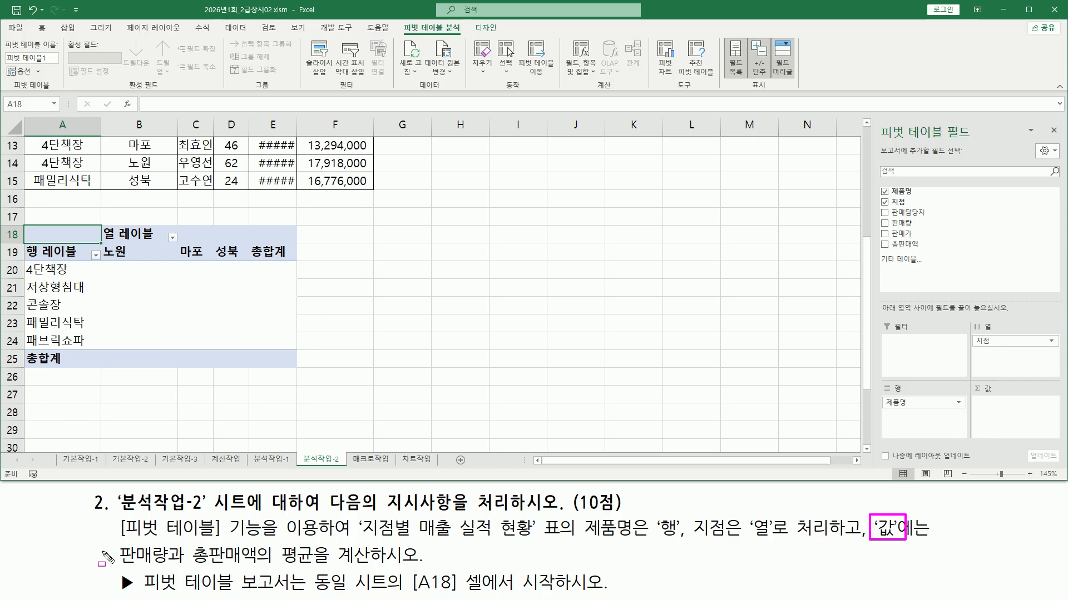
drag(118, 565, 254, 567)
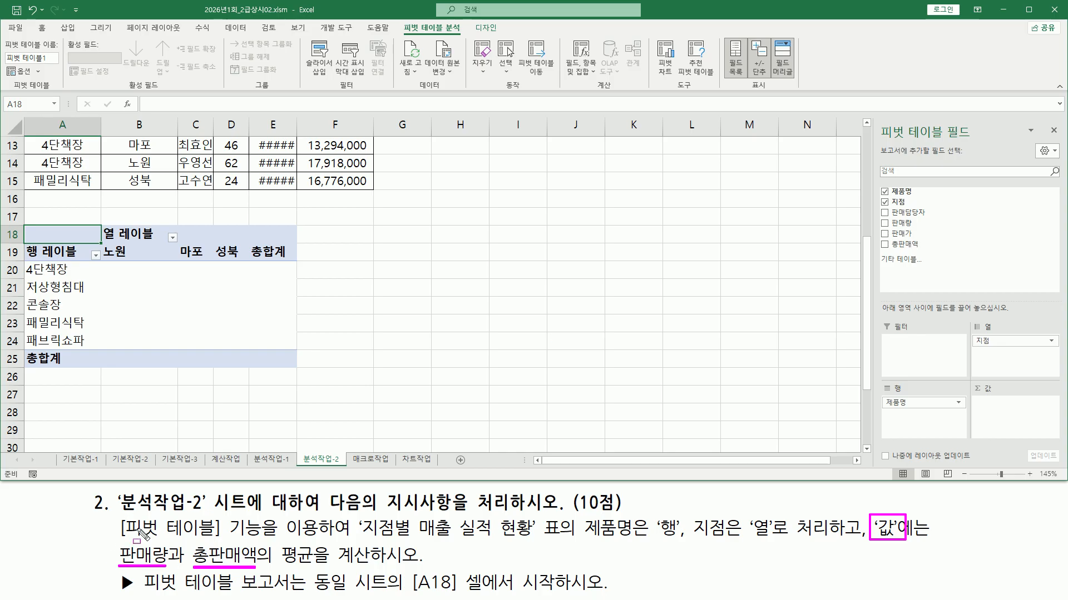
key(Escape)
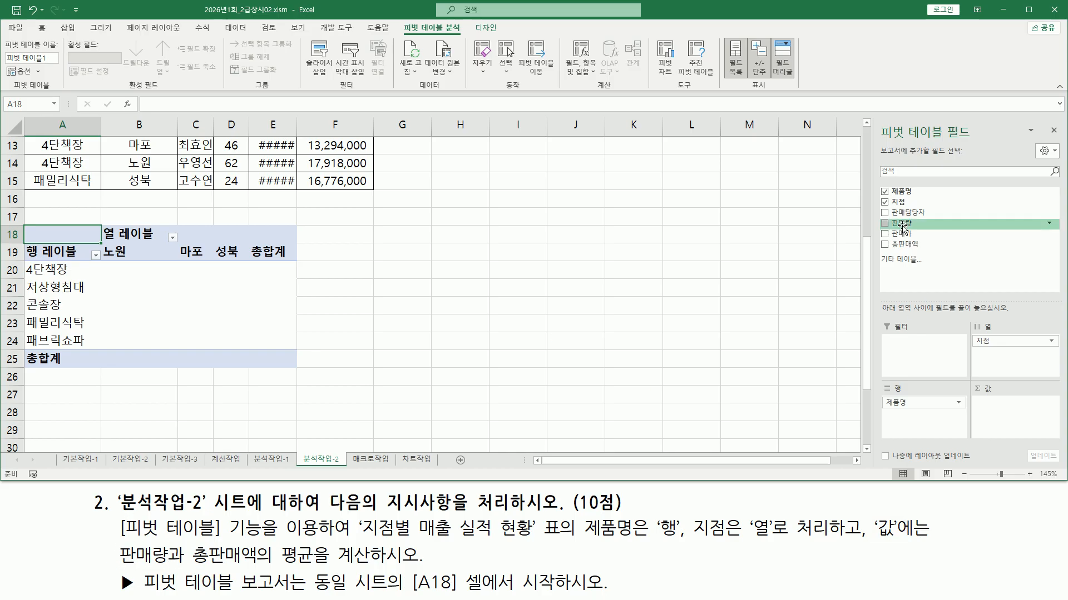
drag(902, 225, 1011, 395)
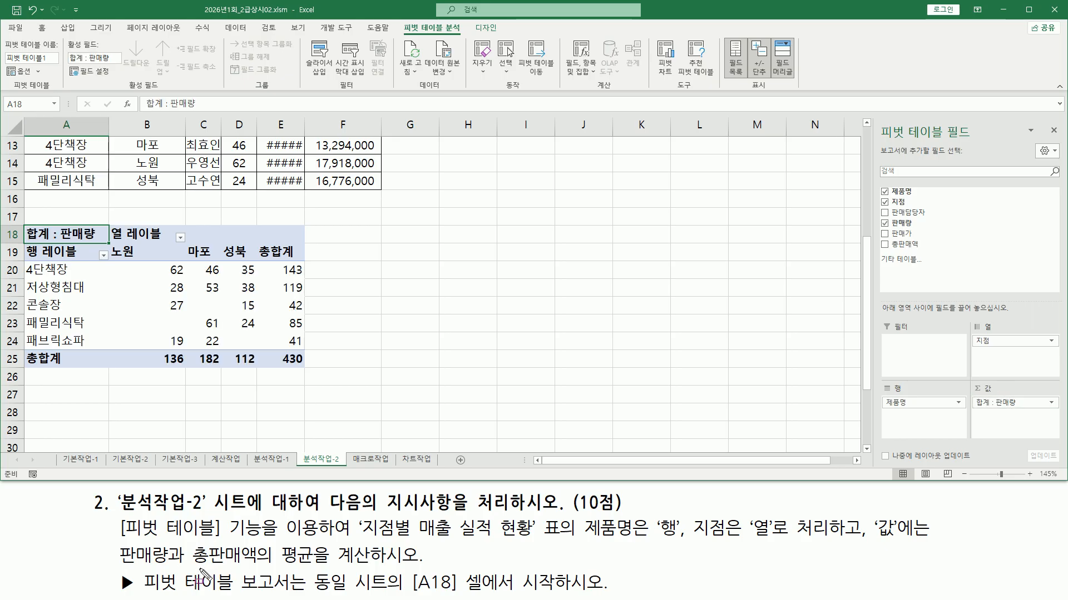
drag(194, 568, 258, 569)
mouse_move(877, 238)
mouse_down()
mouse_move(893, 252)
mouse_move(937, 253)
mouse_move(953, 275)
mouse_move(999, 411)
mouse_up()
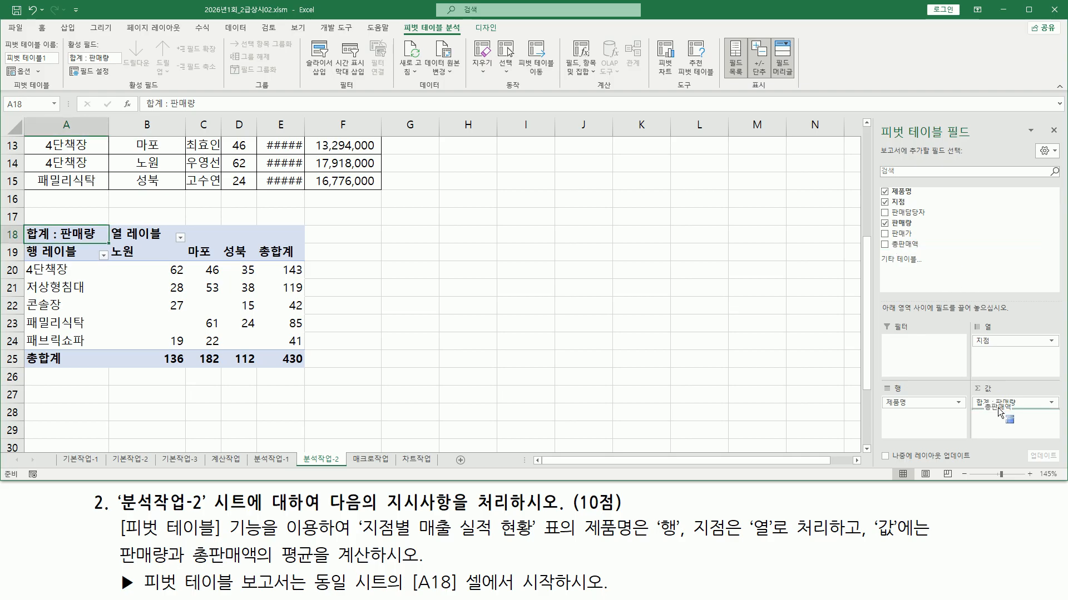
drag(999, 412, 995, 436)
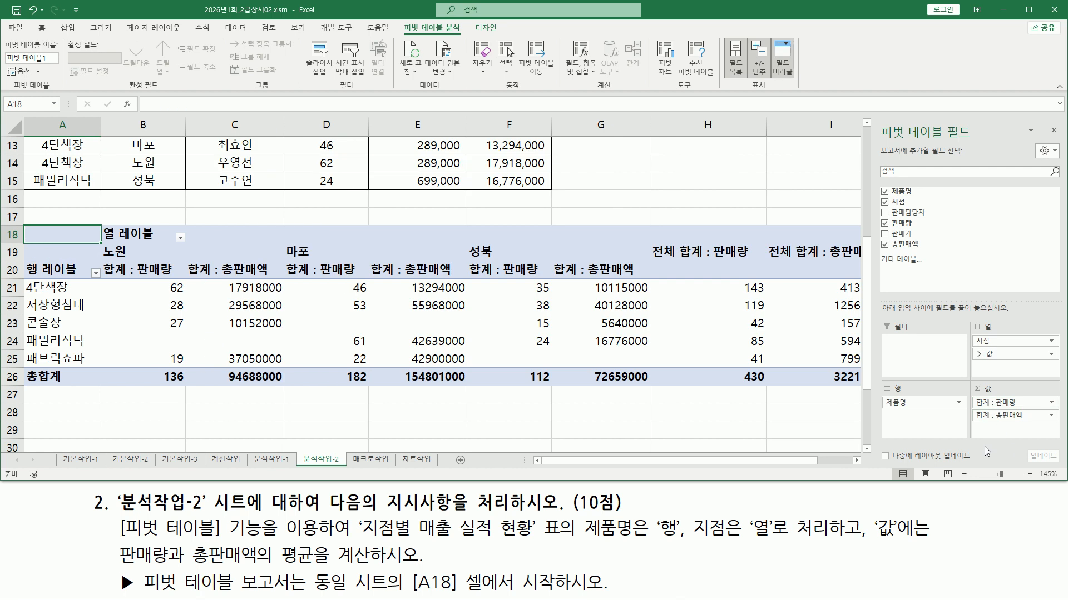
- Compare the required 판매량 and 총판매액 averages with the summary type in the pivot table's value fields, headers and 판매량 columns
drag(114, 543, 178, 569)
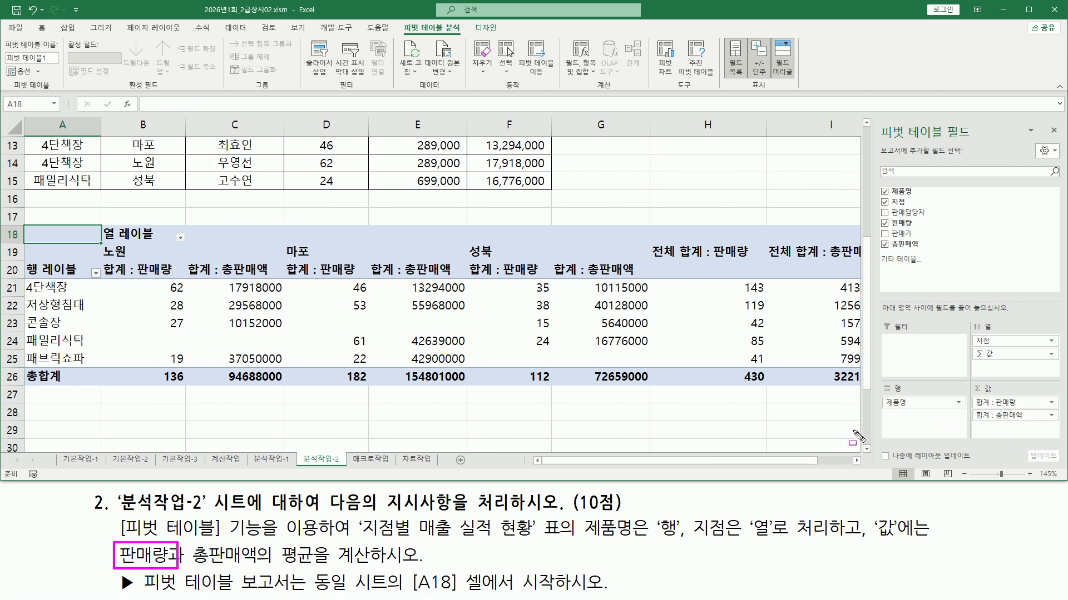
drag(965, 397, 1024, 409)
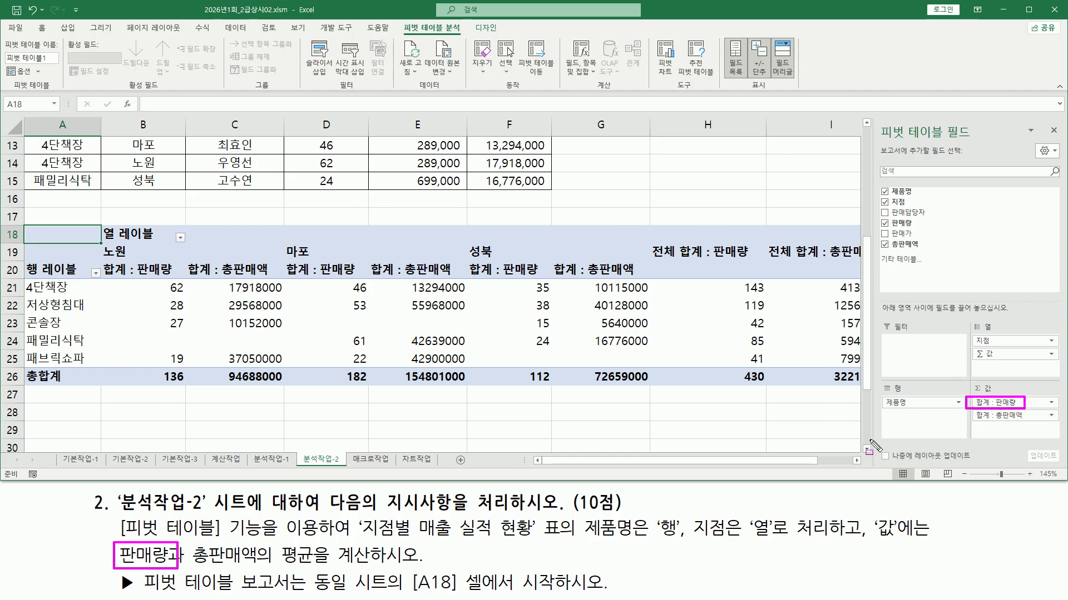
drag(193, 567, 259, 567)
mouse_move(992, 424)
mouse_down()
mouse_move(1027, 424)
mouse_move(1027, 411)
mouse_up()
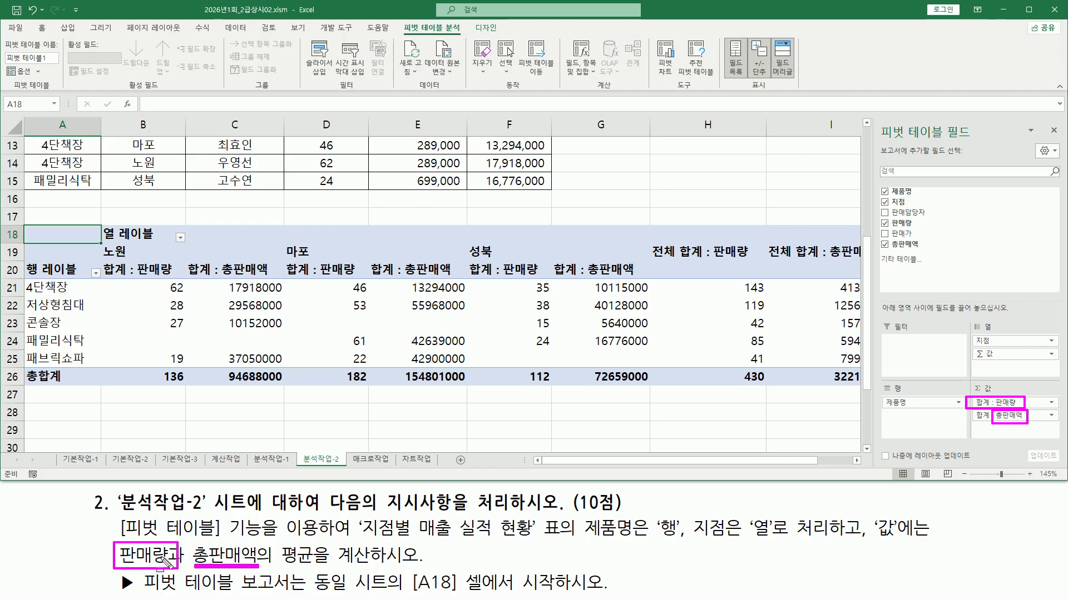
mouse_move(279, 539)
mouse_down()
mouse_move(329, 567)
mouse_move(373, 567)
mouse_up()
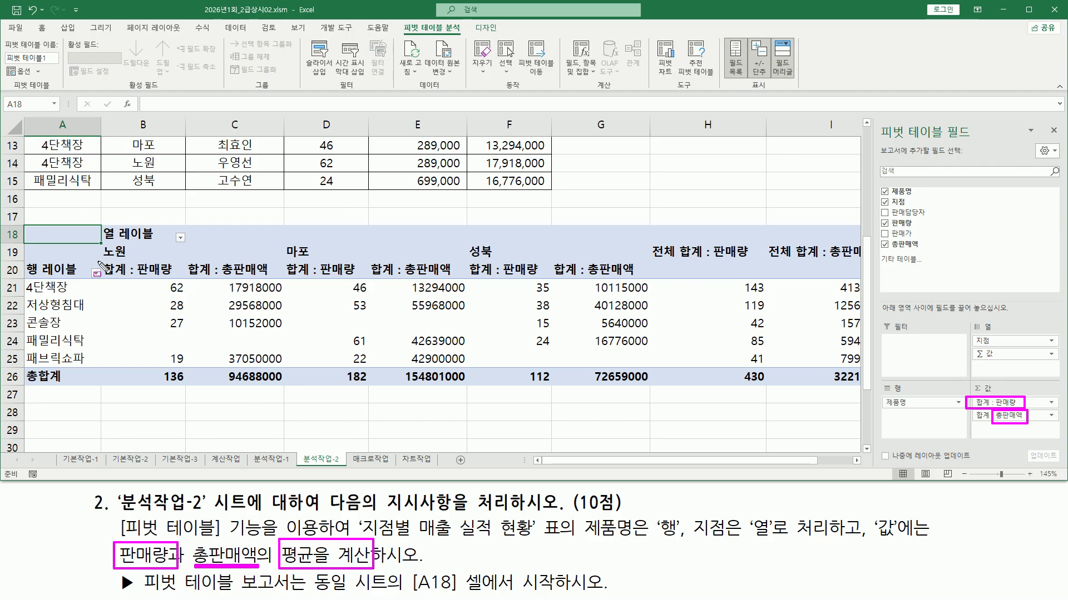
mouse_move(98, 259)
mouse_down()
mouse_move(133, 281)
mouse_move(221, 280)
mouse_up()
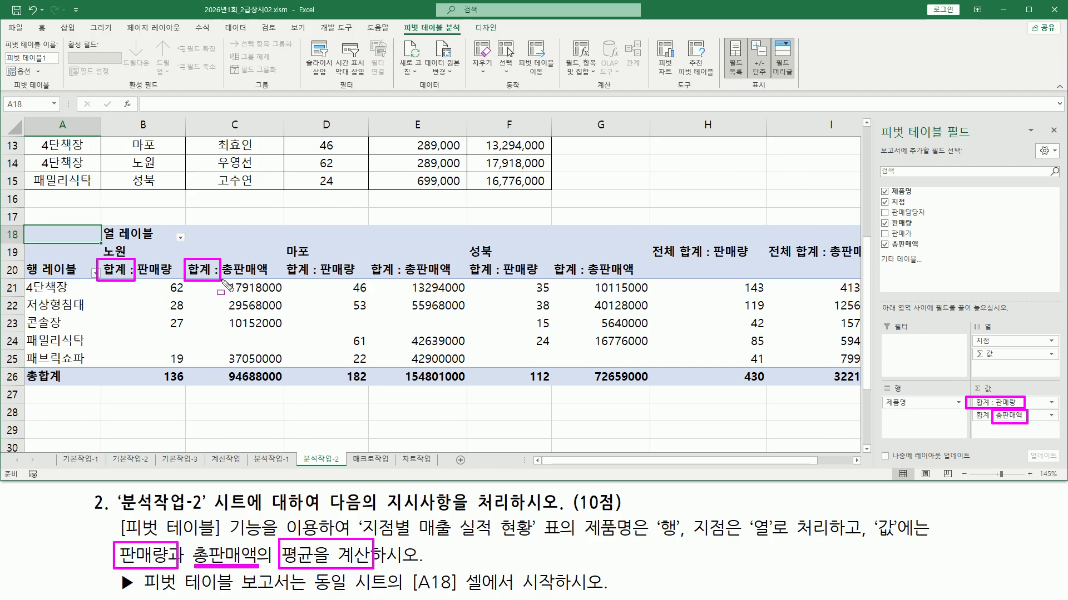
drag(281, 261, 318, 284)
mouse_move(365, 259)
mouse_down()
mouse_move(366, 271)
mouse_move(402, 281)
mouse_up()
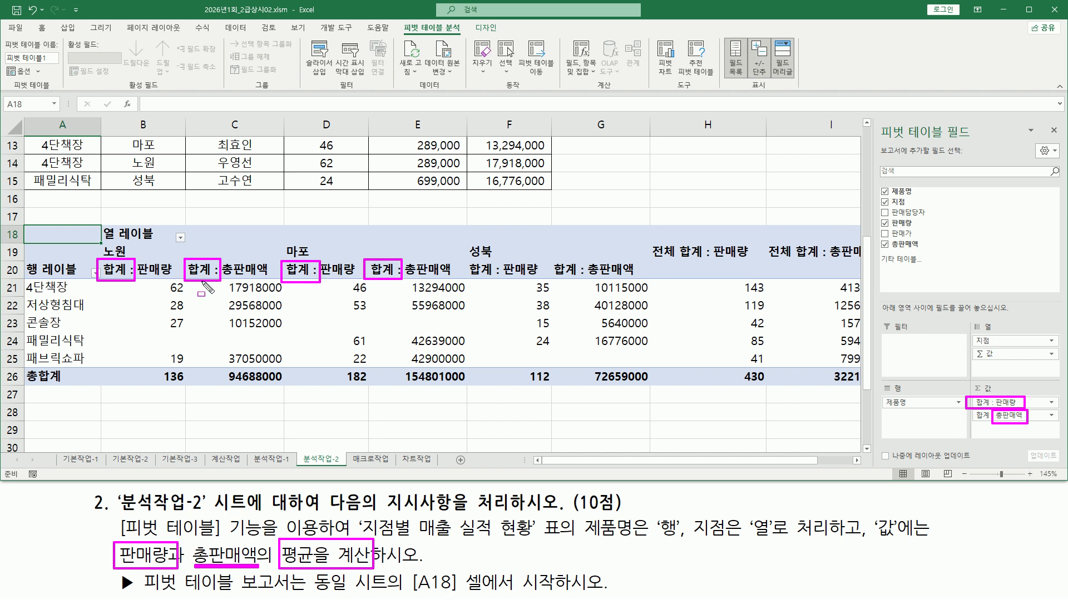
key(Escape)
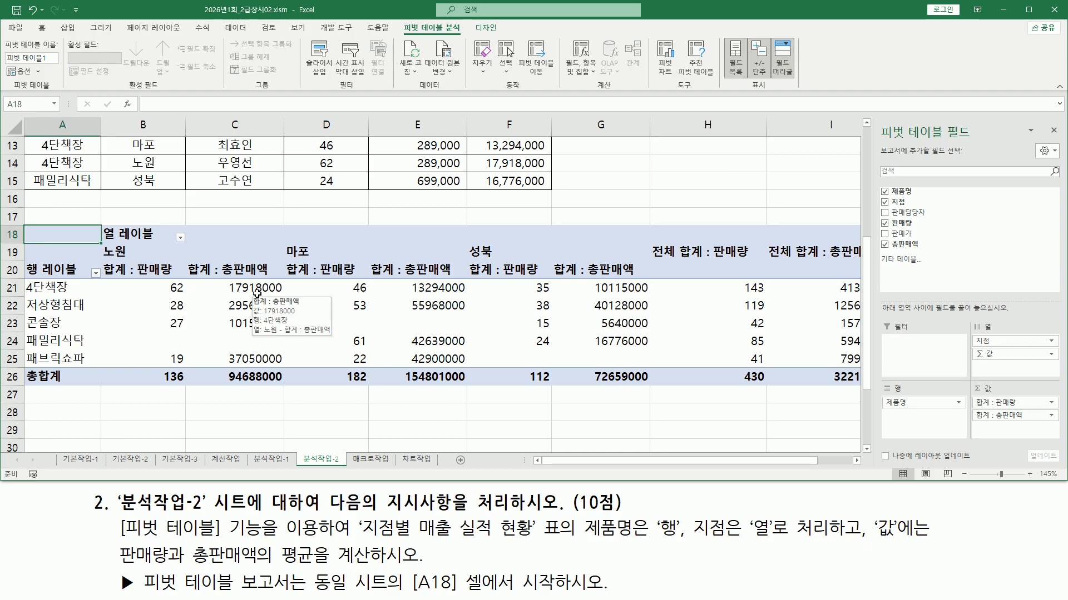
drag(147, 281, 188, 372)
drag(340, 277, 370, 369)
drag(519, 277, 557, 370)
drag(730, 276, 770, 371)
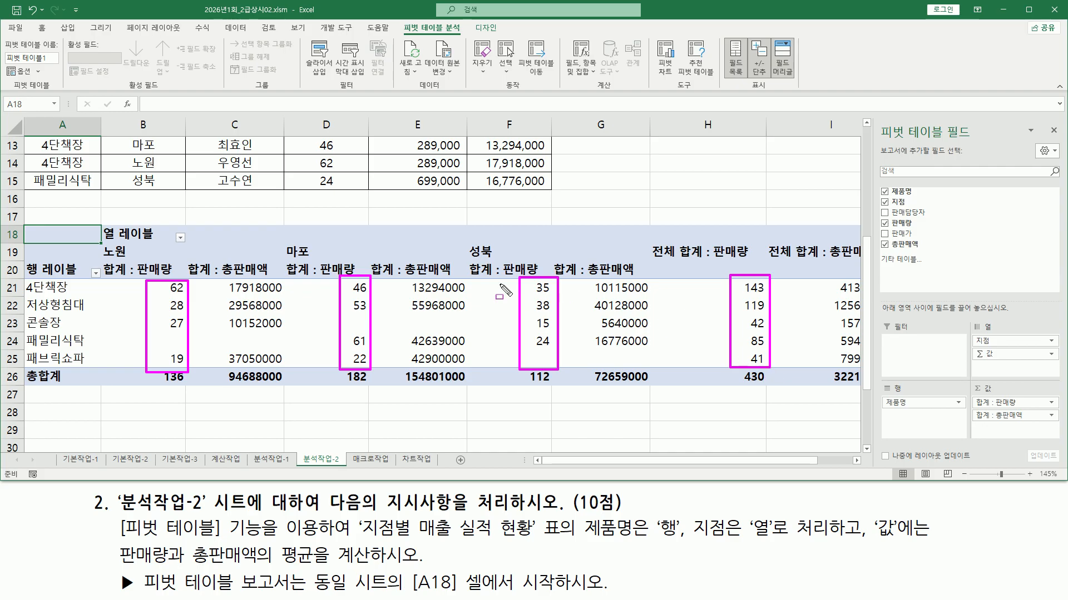
key(Escape)
- Summarize the pivot table's 판매량 values by 평균 instead of 합계
click(338, 287)
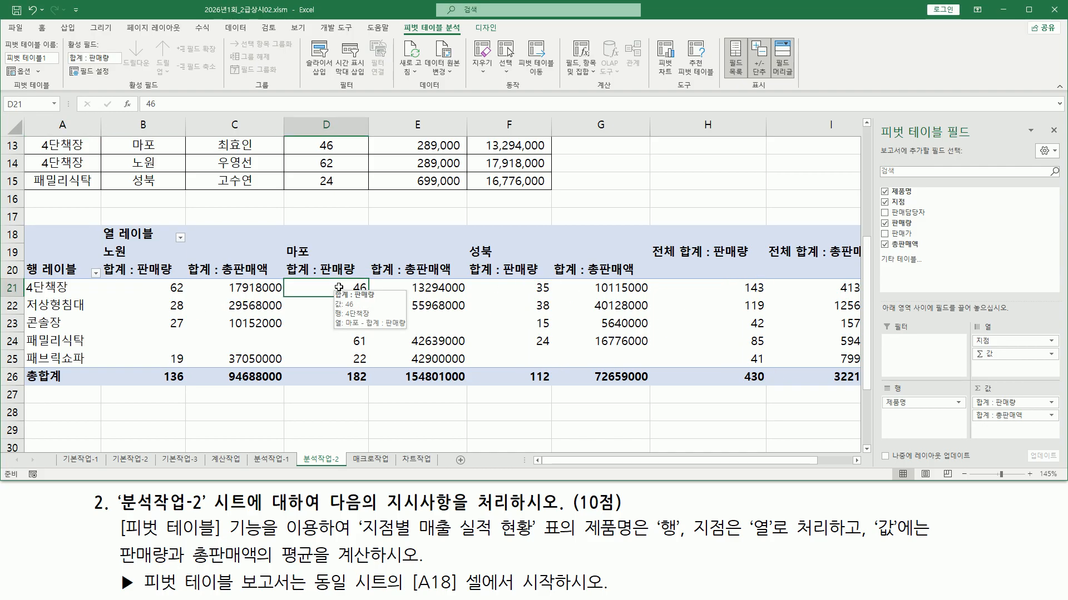
right_click(340, 289)
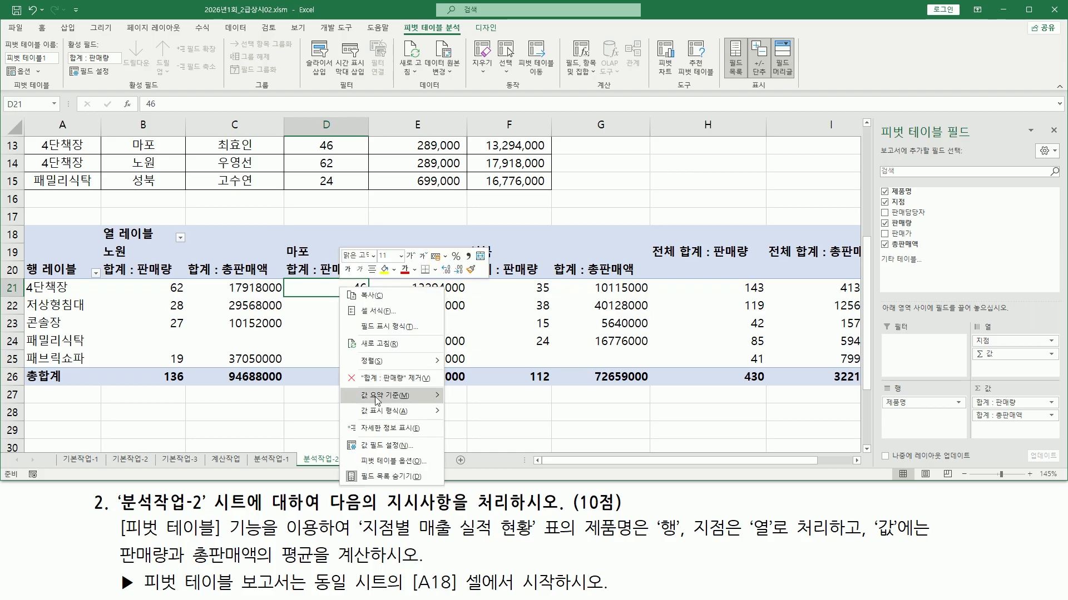
mouse_move(377, 400)
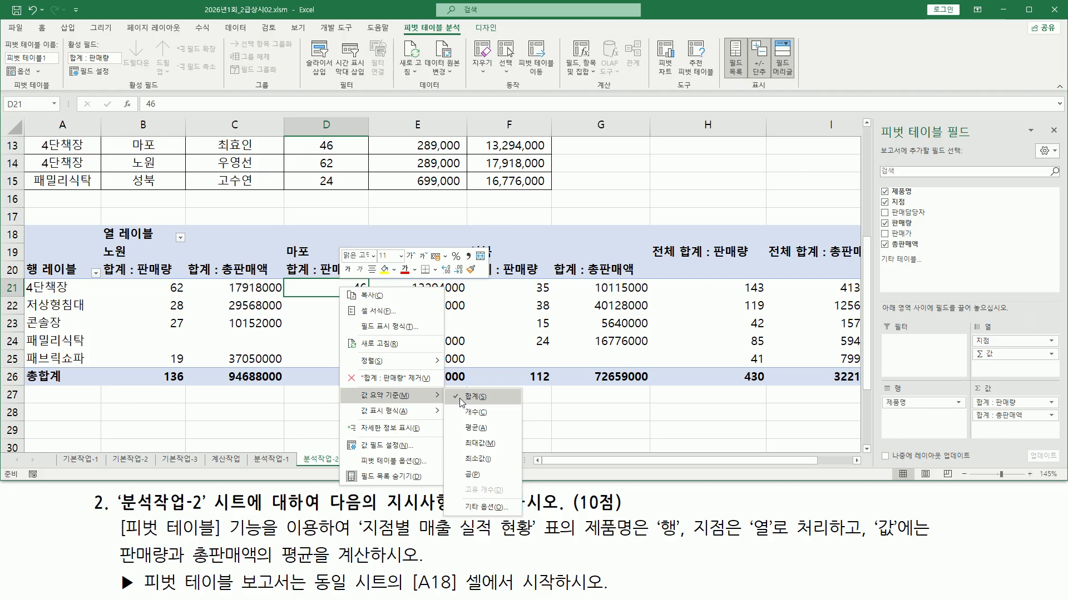
click(477, 429)
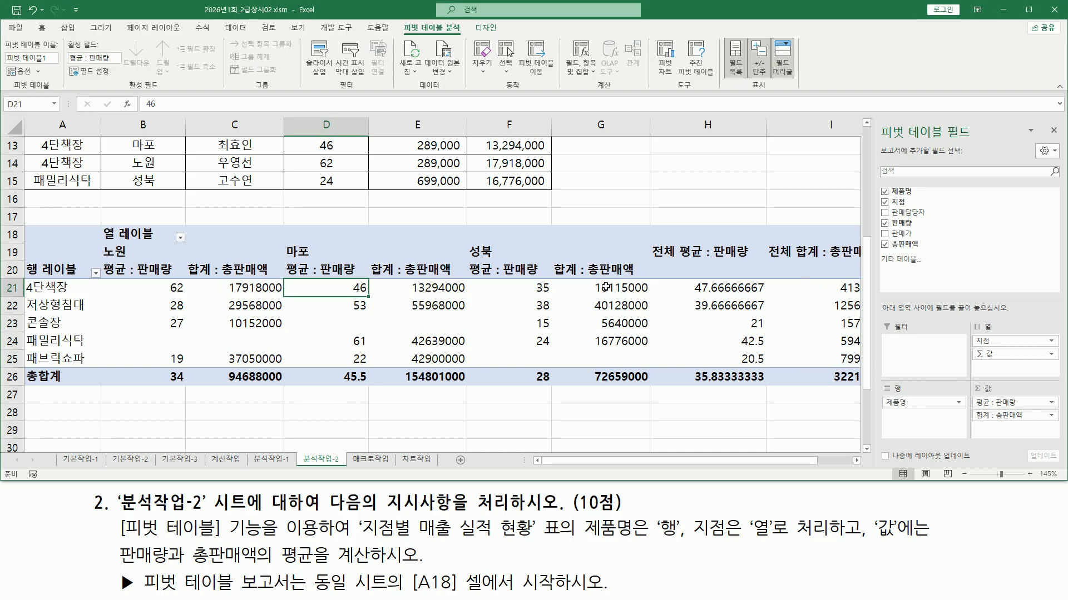
- Summarize the pivot table's 총판매액 values by 평균 instead of 합계
click(425, 288)
click(253, 288)
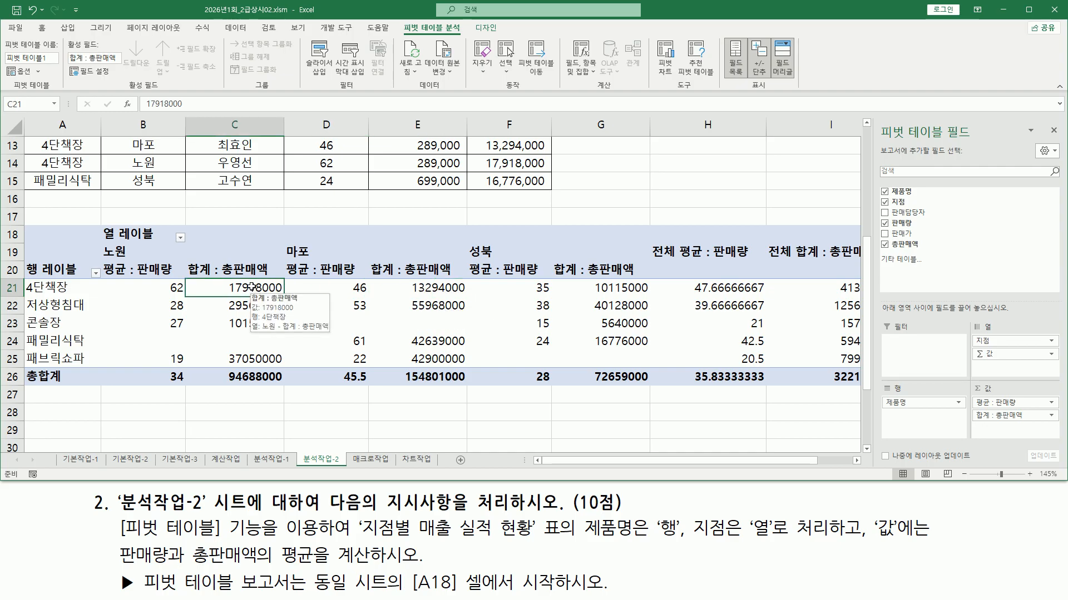
right_click(253, 288)
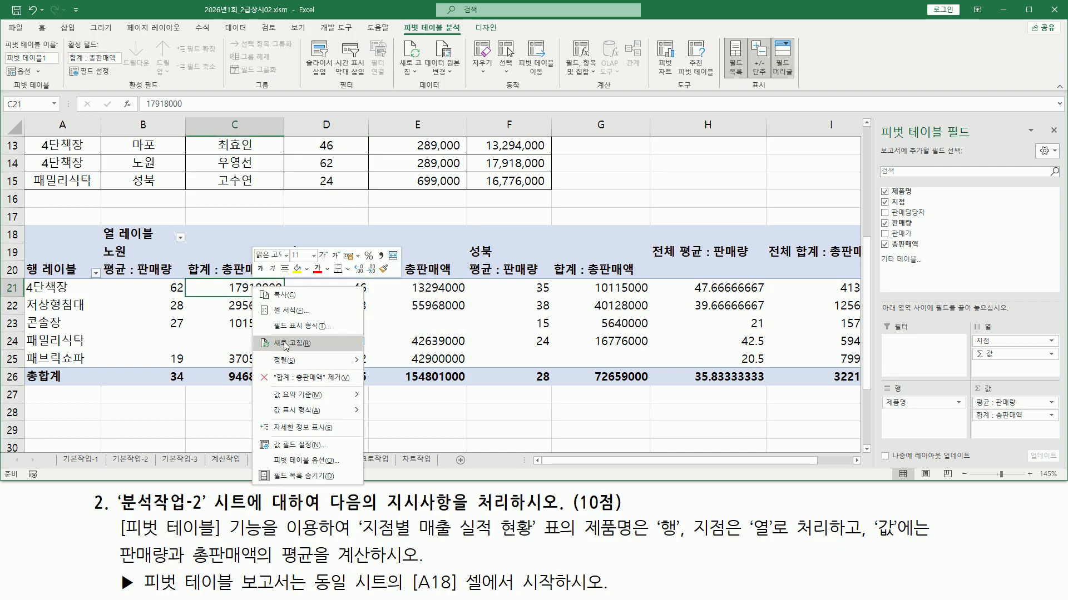
mouse_move(328, 396)
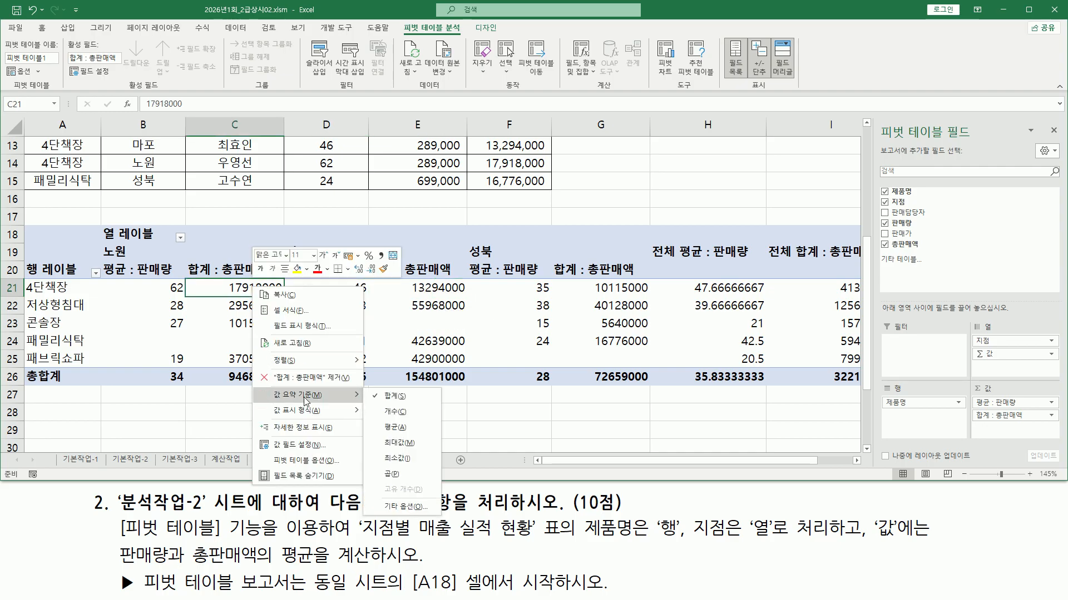
click(412, 432)
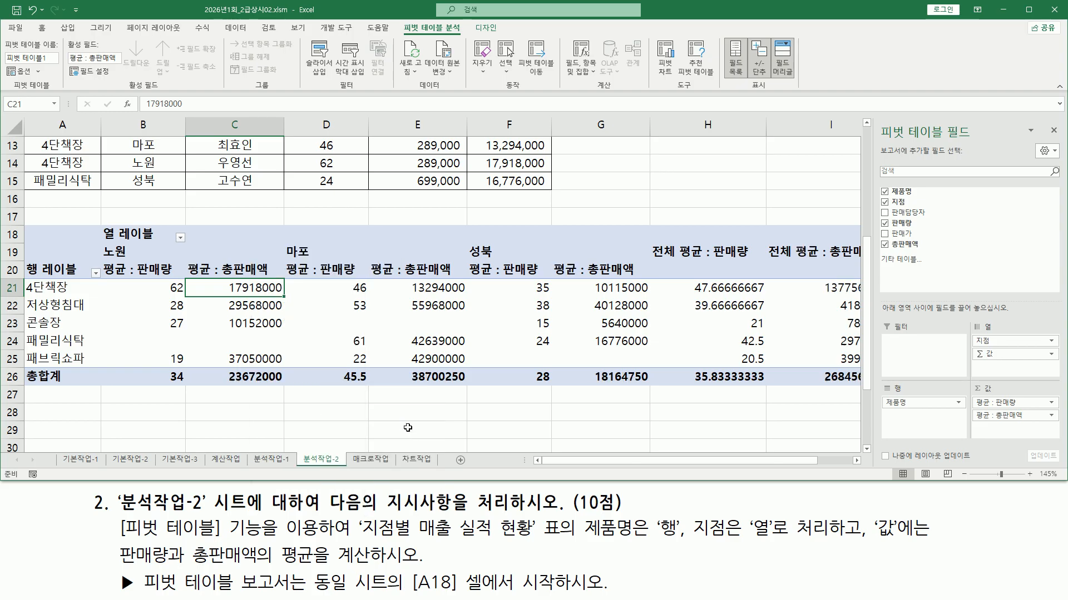
- Check the 총판매액 headings and values for each 지점 against the pivot table instructions
mouse_move(181, 259)
mouse_down()
mouse_move(281, 293)
mouse_move(281, 361)
mouse_up()
drag(359, 253, 459, 278)
drag(524, 254, 642, 278)
mouse_move(745, 247)
mouse_down()
mouse_move(748, 257)
mouse_move(861, 280)
mouse_up()
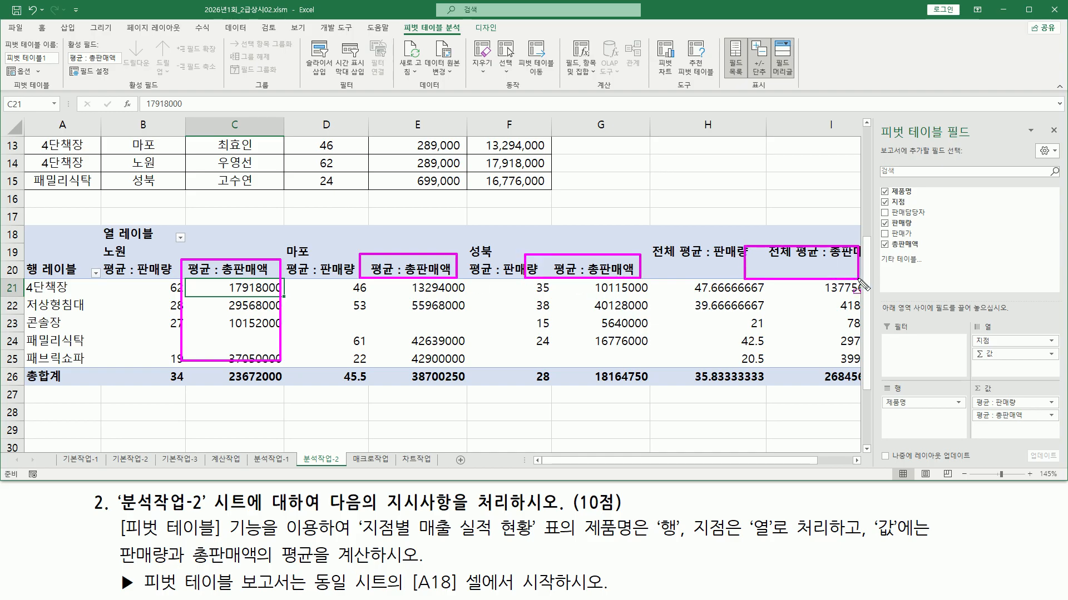
key(Escape)
mouse_move(84, 514)
mouse_down()
mouse_move(146, 569)
mouse_move(834, 572)
mouse_move(923, 596)
mouse_move(912, 599)
mouse_up()
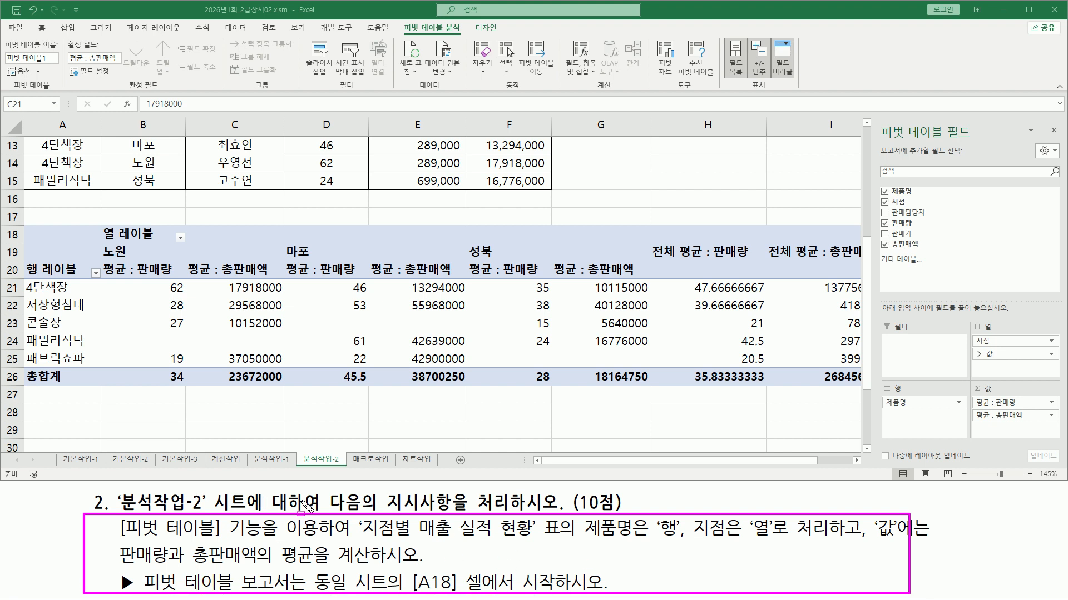
key(Escape)
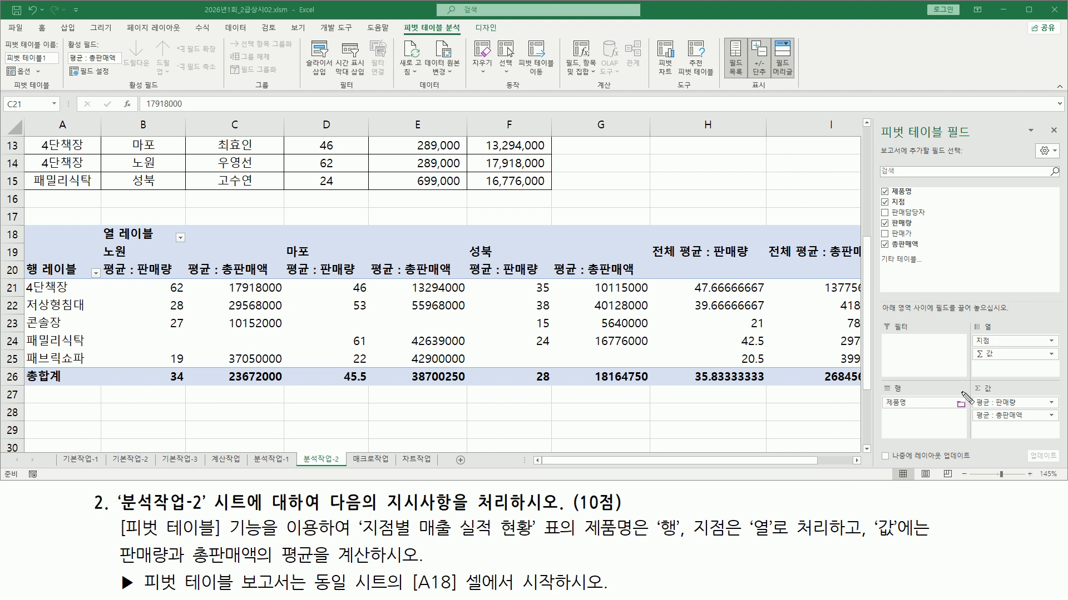
- Examine how Σ 값 in the column area lays out the 판매량 and 총판매액 averages under each 지점
mouse_move(974, 396)
mouse_down()
mouse_move(1000, 422)
mouse_move(1058, 423)
mouse_up()
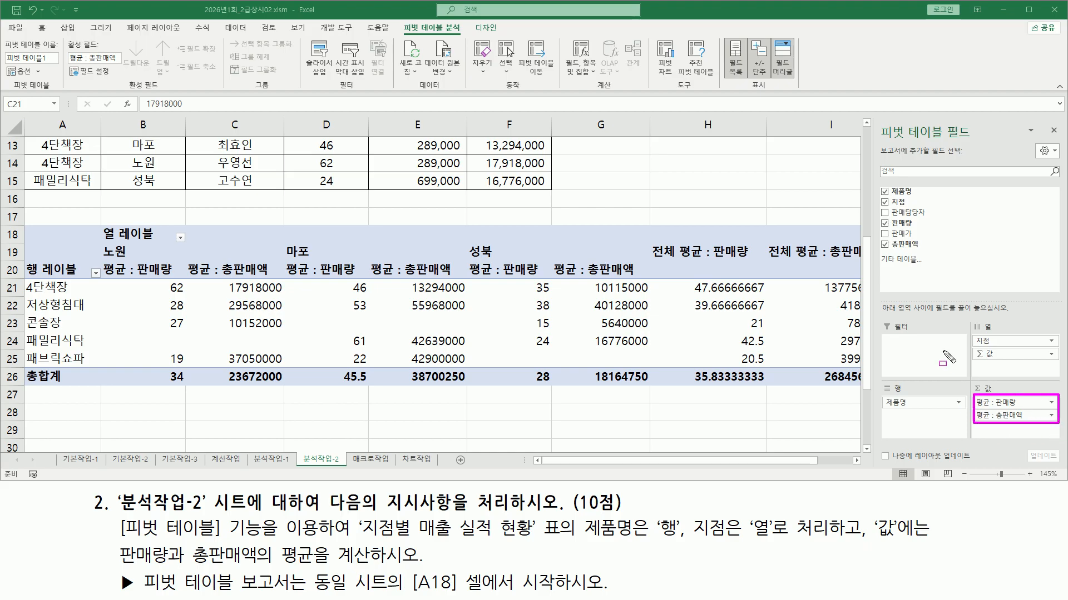
mouse_move(973, 349)
mouse_down()
mouse_move(990, 360)
mouse_move(1058, 361)
mouse_up()
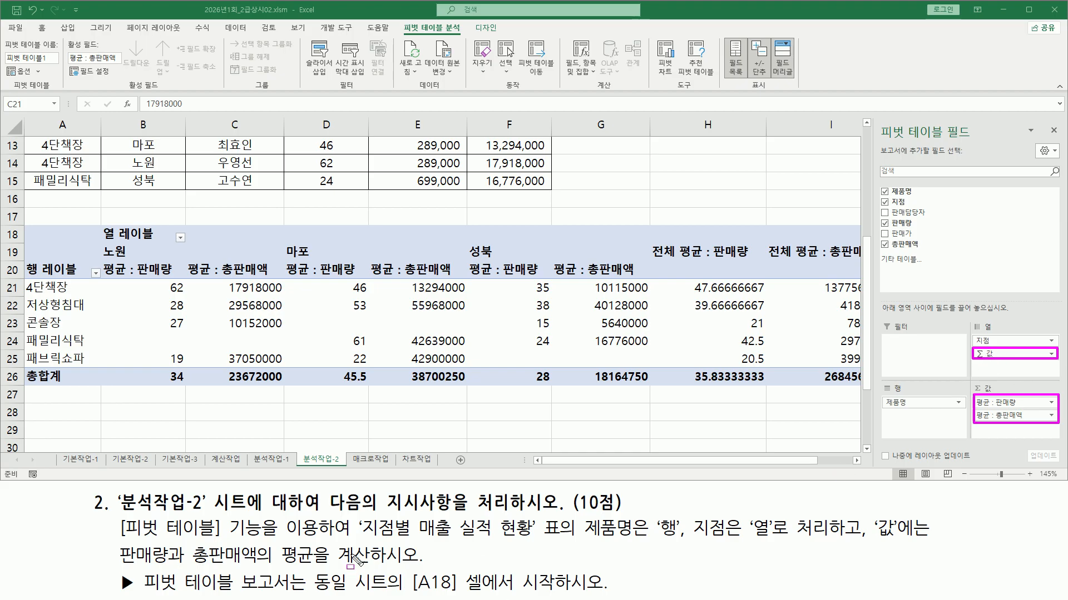
key(Escape)
key(ctrl+2)
drag(968, 348, 1058, 360)
drag(877, 381, 971, 444)
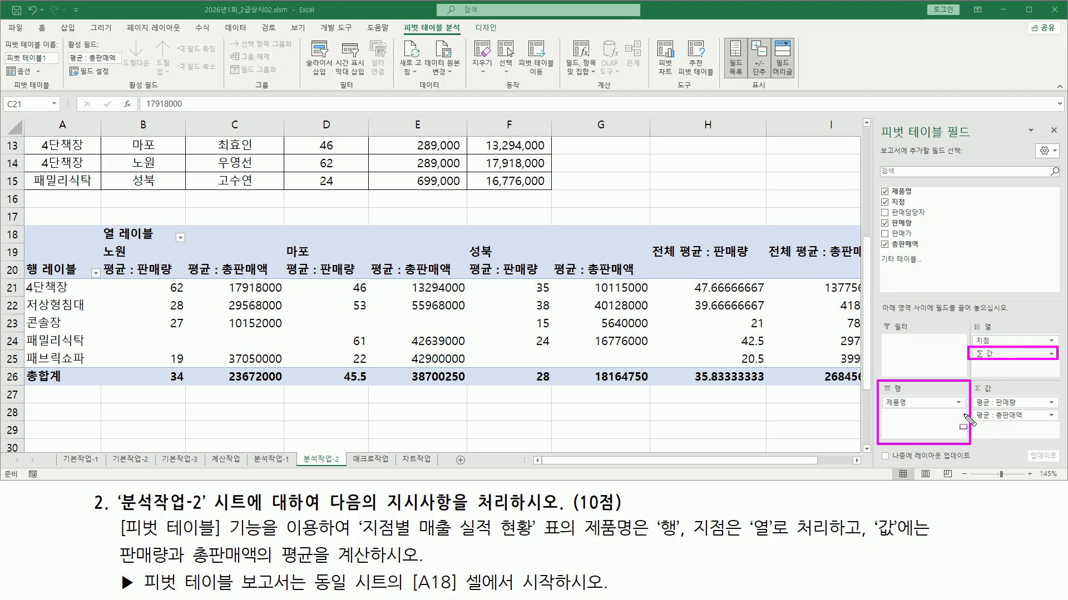
key(Escape)
drag(973, 361, 1055, 350)
drag(960, 315, 1063, 386)
drag(178, 284, 176, 355)
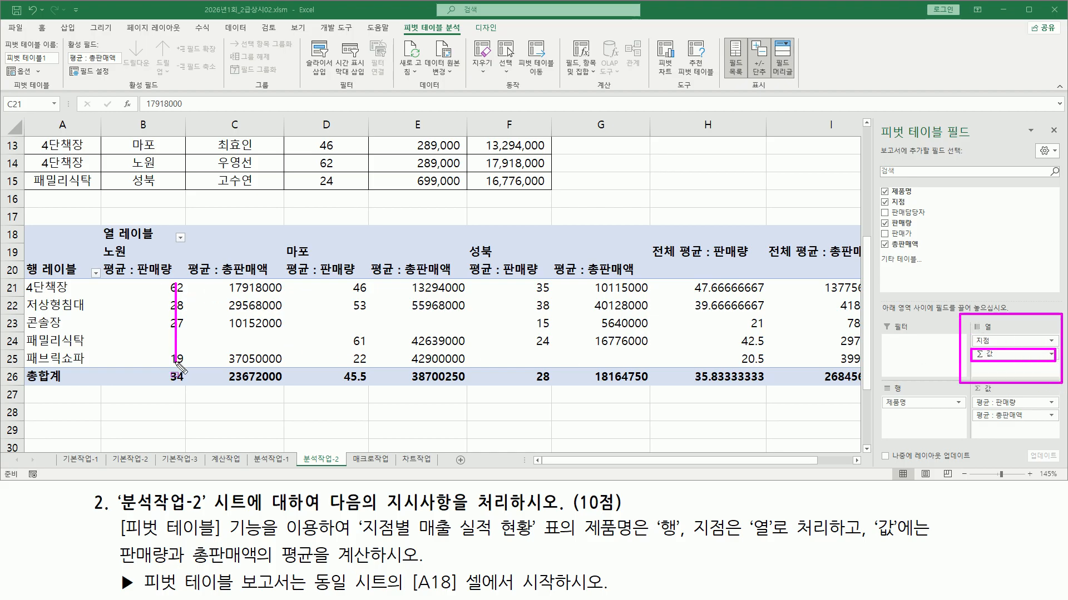
drag(259, 275, 259, 368)
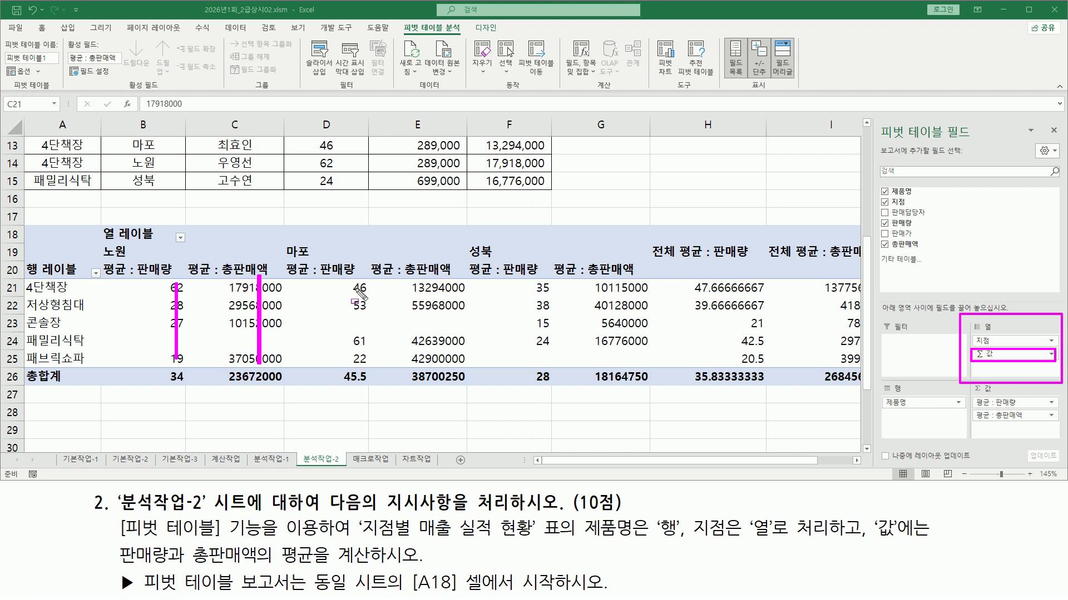
drag(359, 281, 359, 373)
drag(436, 278, 436, 369)
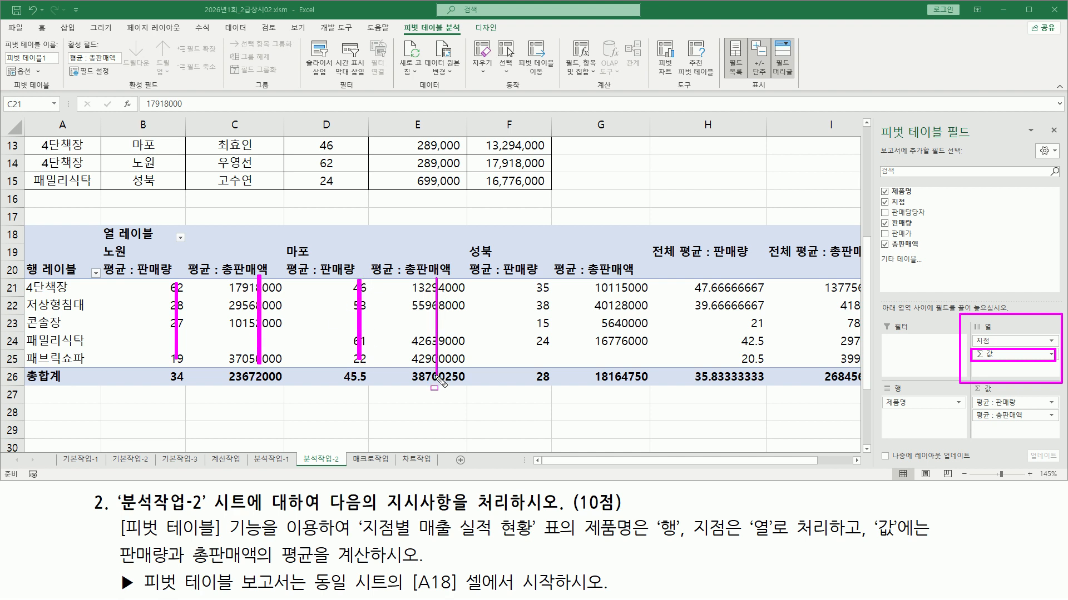
drag(545, 284, 543, 359)
drag(618, 284, 618, 381)
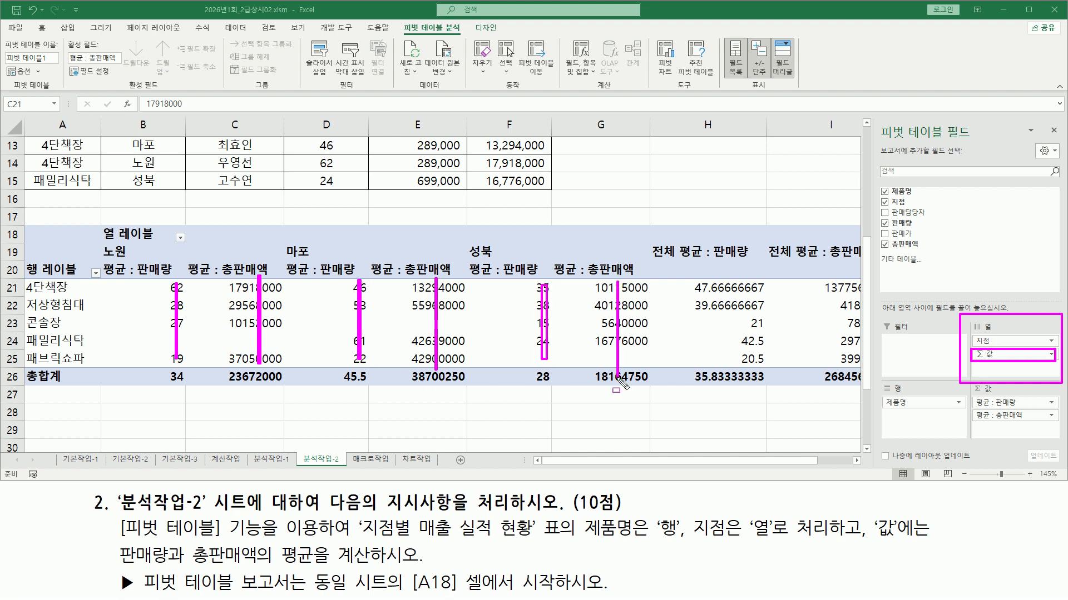
key(Escape)
- Try Σ 값 in the pivot table's rows instead of its columns and examine how the averages are laid out under each 제품명
drag(993, 356, 925, 422)
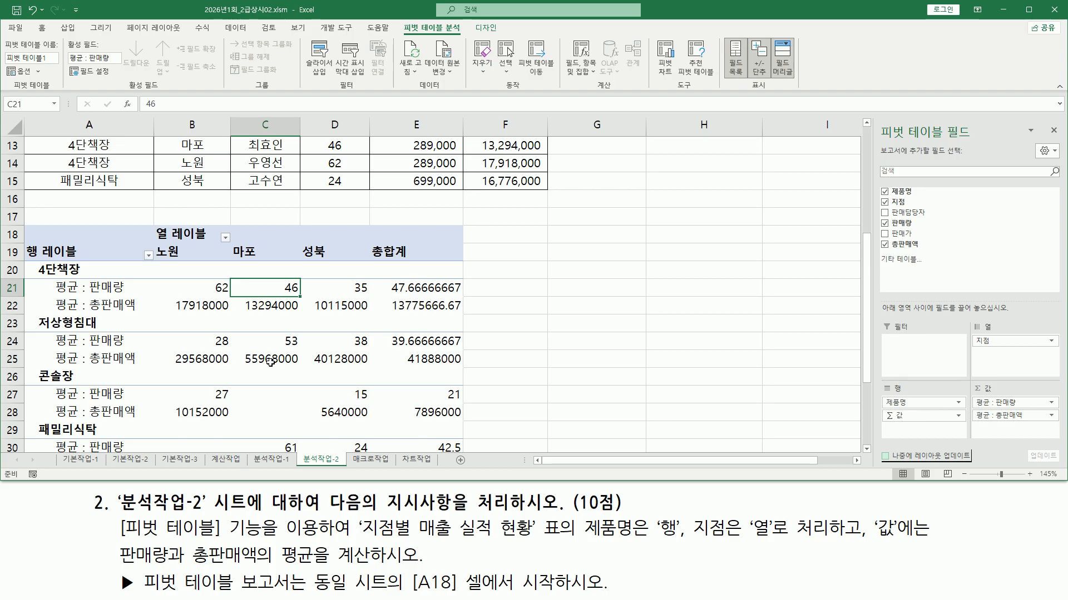
drag(882, 410, 927, 422)
drag(876, 380, 973, 449)
drag(166, 286, 459, 285)
drag(168, 304, 478, 305)
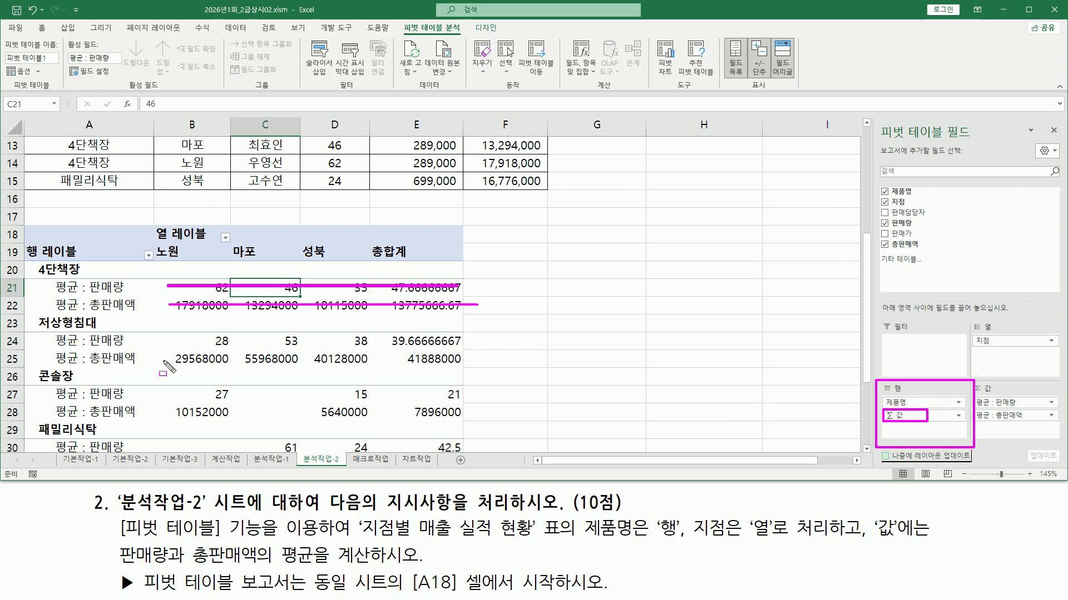
drag(177, 338, 394, 339)
drag(174, 360, 378, 360)
drag(184, 394, 418, 393)
drag(181, 413, 461, 413)
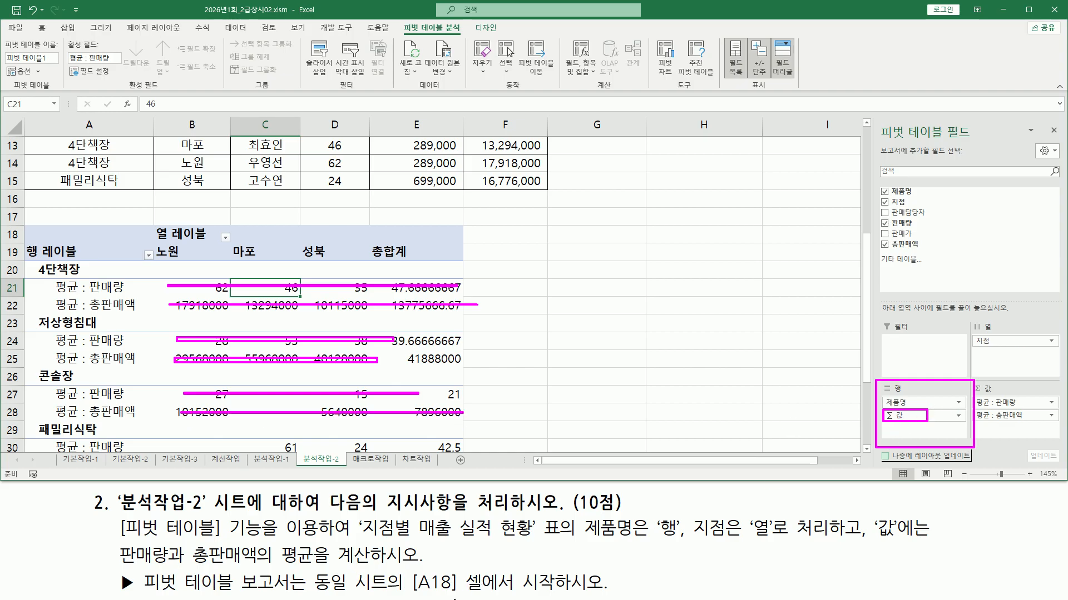
key(Escape)
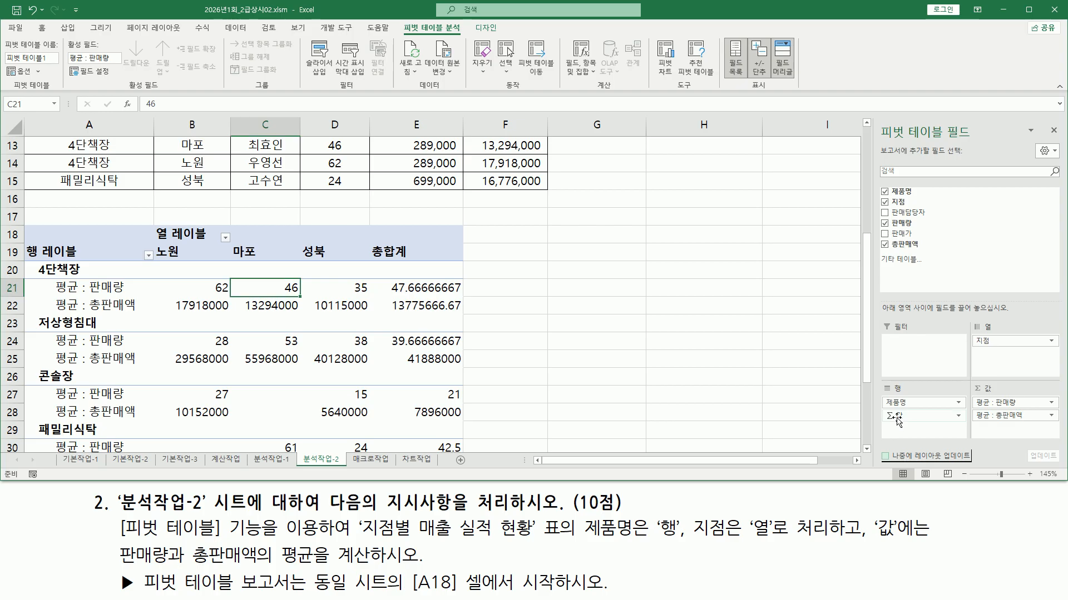
- Return Σ 값 from the pivot table's rows to its columns, below 지점
click(896, 417)
click(334, 323)
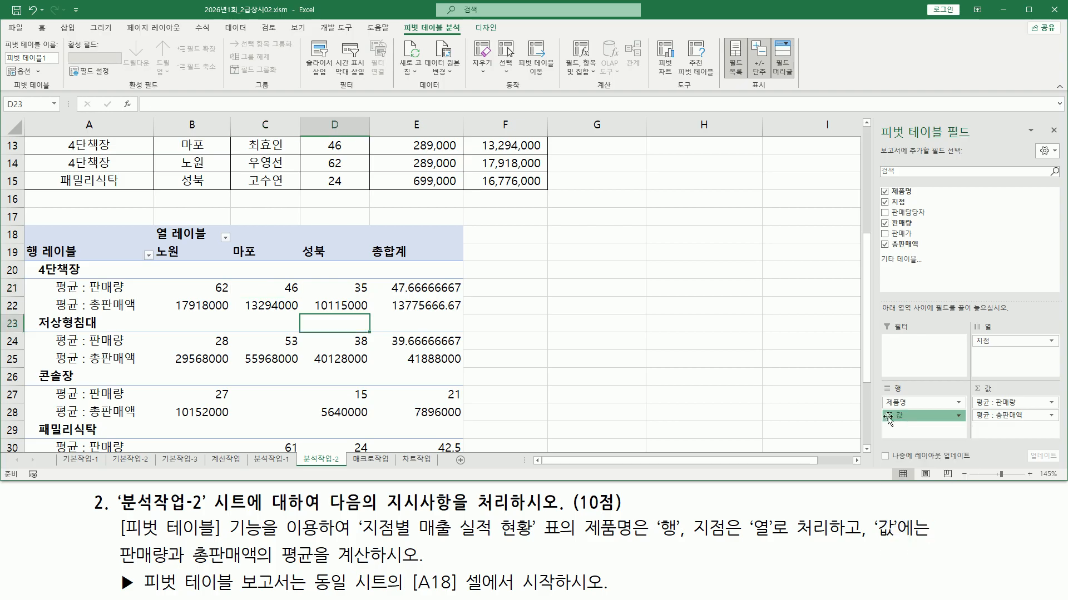
mouse_move(891, 417)
mouse_down()
mouse_move(898, 429)
mouse_move(1003, 359)
mouse_move(1019, 361)
mouse_up()
key(Escape)
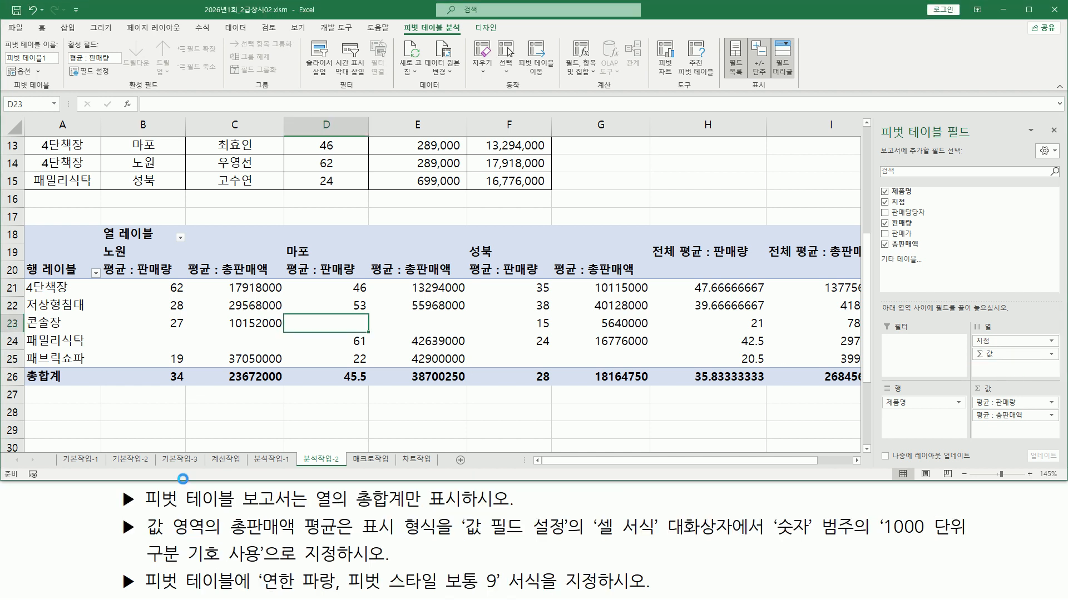
- Read the instruction about showing only column grand totals and examine the pivot table's grand total row and grand total columns
key(ctrl+2)
mouse_move(148, 510)
mouse_down()
mouse_move(325, 500)
mouse_move(324, 511)
mouse_move(478, 512)
mouse_up()
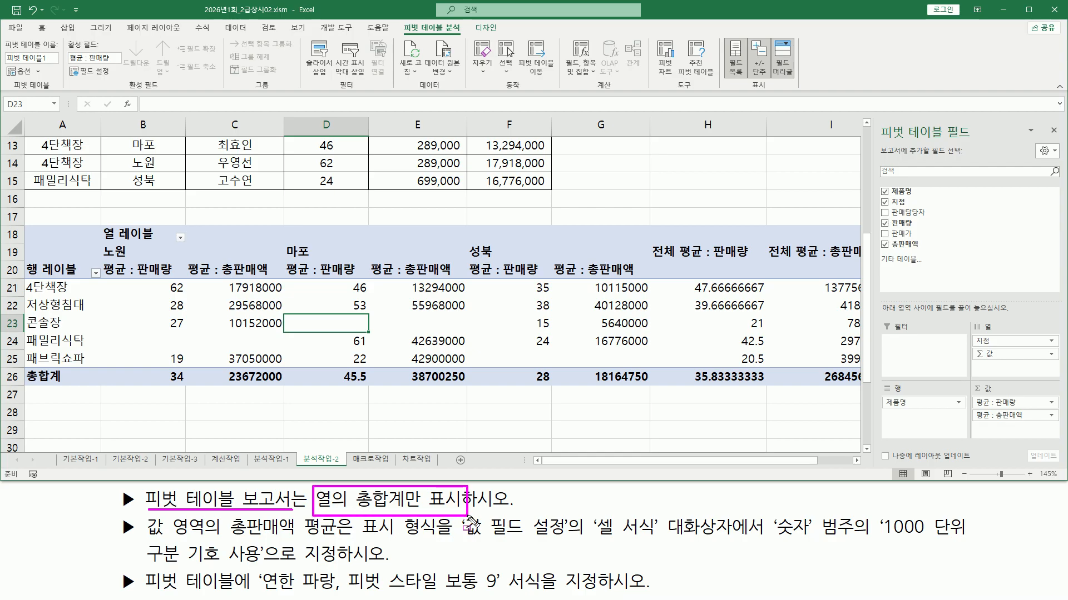
key(Escape)
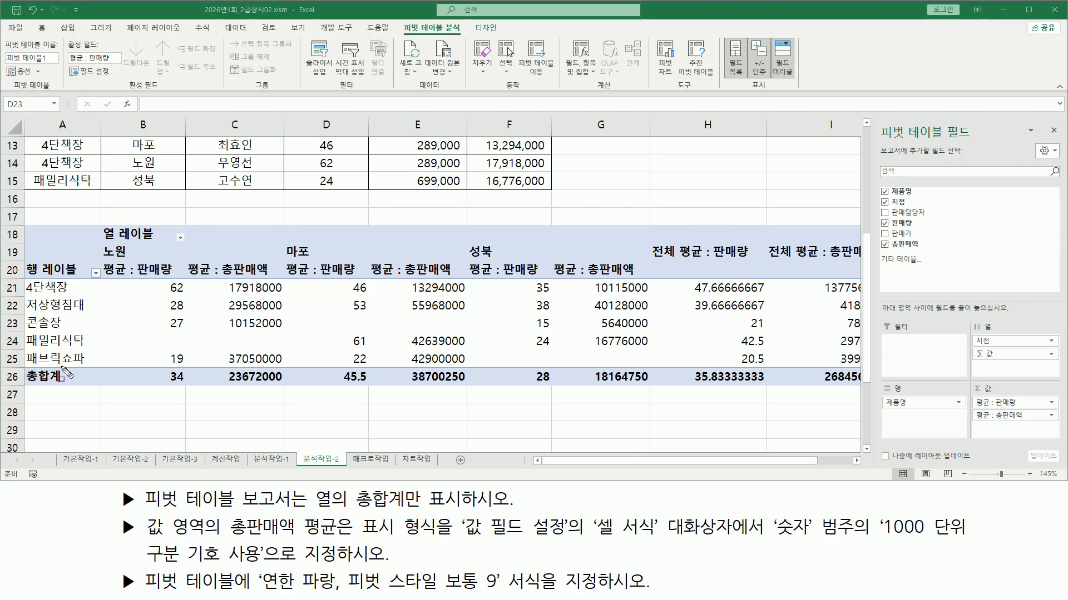
mouse_move(112, 372)
mouse_down()
mouse_move(146, 384)
mouse_move(860, 388)
mouse_up()
drag(653, 227, 857, 387)
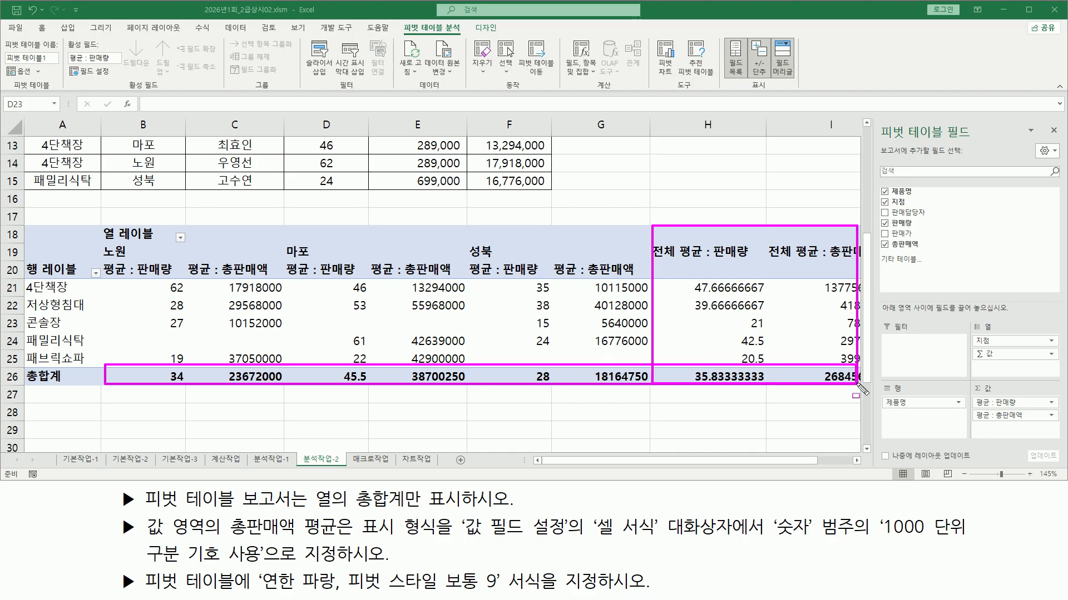
- Compare the pivot table's column grand totals in row 26 with the row grand totals that average each 제품명 across the 지점
mouse_move(309, 488)
mouse_down()
mouse_move(382, 509)
mouse_move(464, 510)
mouse_up()
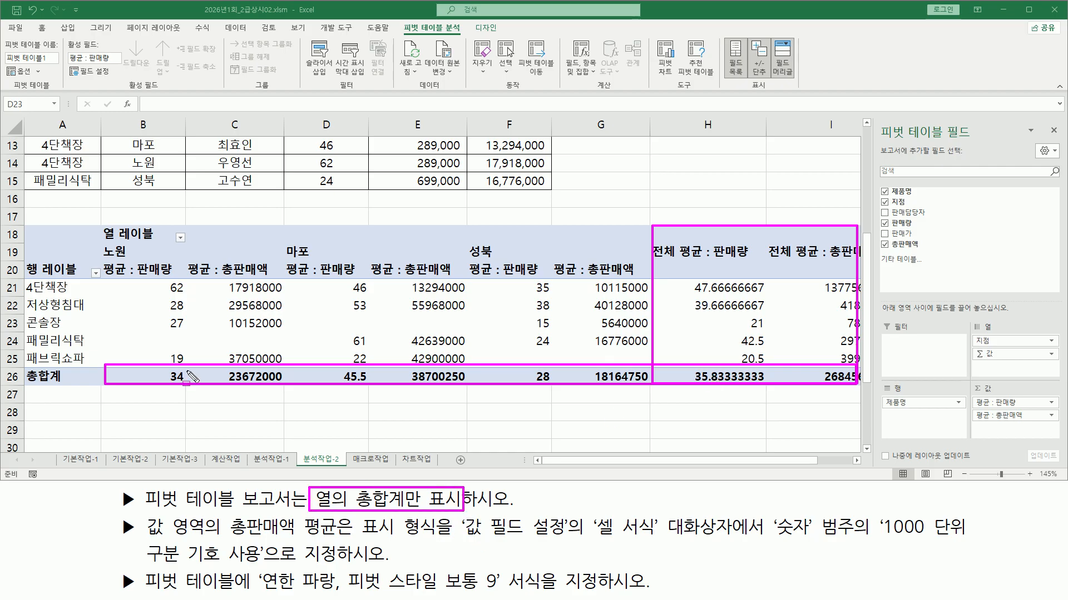
drag(180, 282, 180, 358)
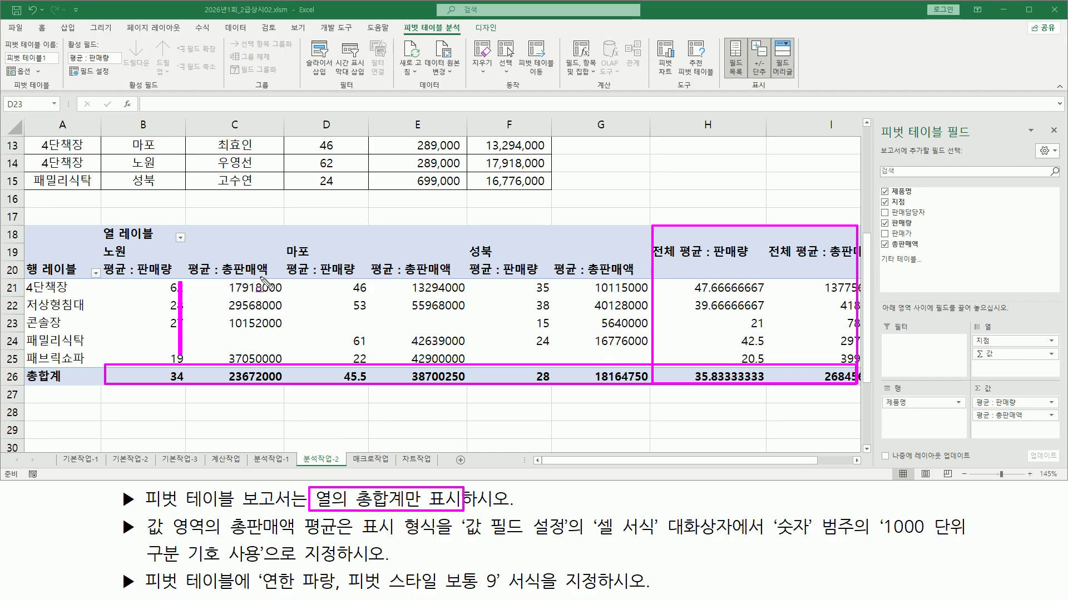
drag(258, 278, 259, 364)
mouse_move(123, 364)
mouse_down()
mouse_move(243, 386)
mouse_move(634, 387)
mouse_up()
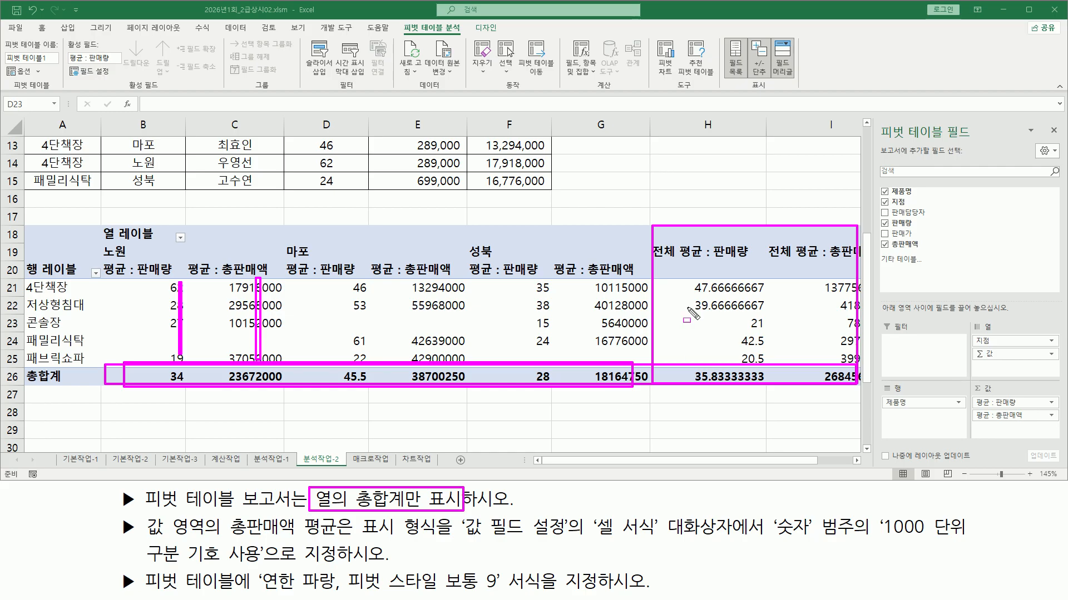
key(e)
mouse_move(654, 229)
mouse_down()
mouse_move(680, 286)
mouse_move(847, 392)
mouse_move(836, 383)
mouse_up()
drag(674, 279, 758, 301)
drag(127, 289, 173, 289)
drag(335, 286, 374, 287)
drag(518, 288, 548, 288)
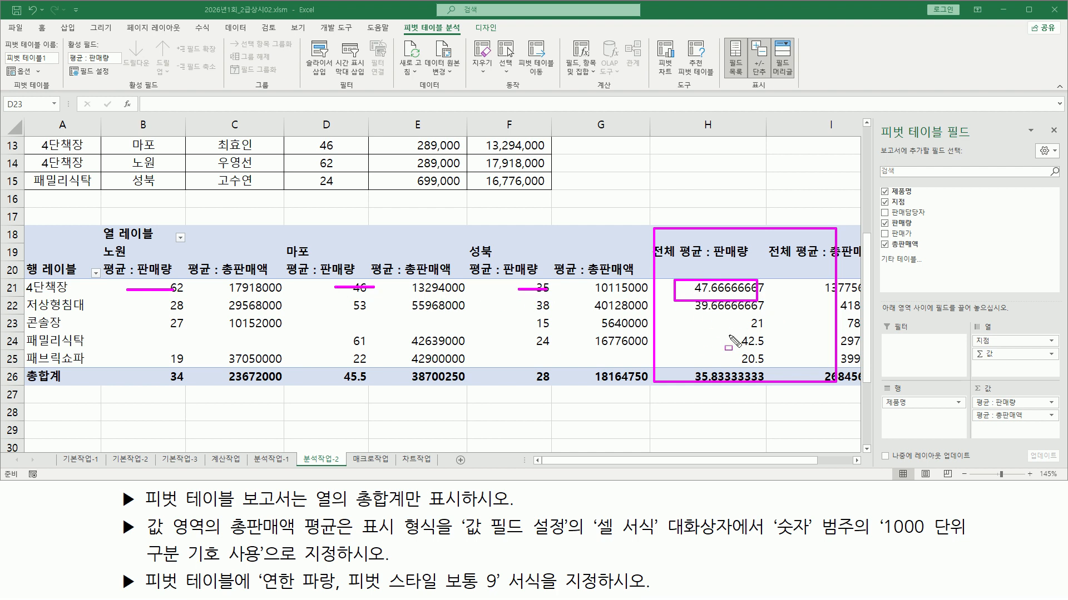
key(Escape)
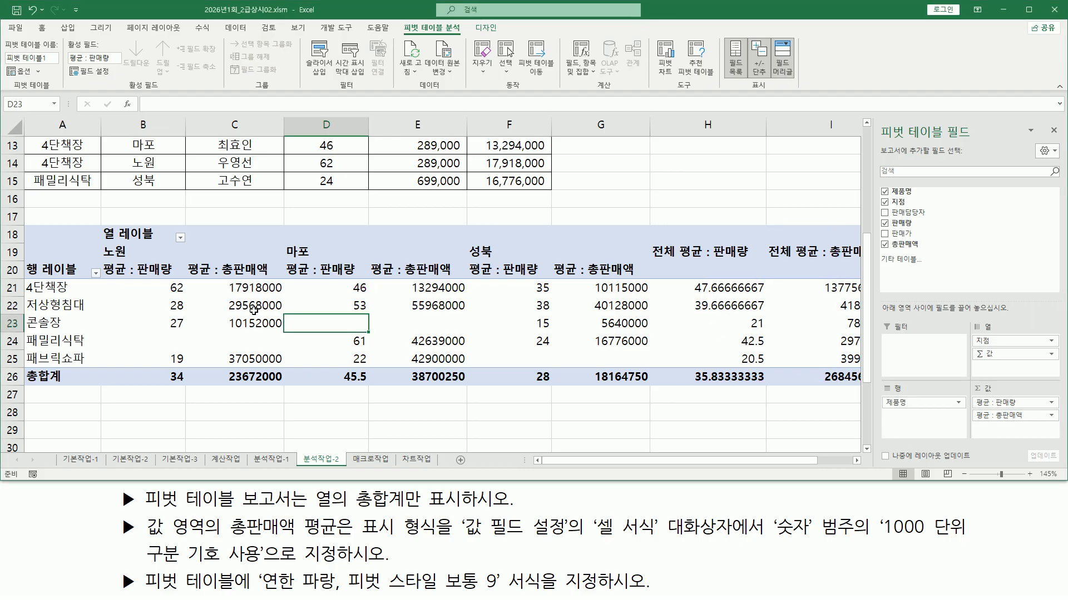
- Show grand totals for columns only in the pivot table (열의 총합계만 설정) and check the grand total row
click(340, 303)
click(301, 330)
click(259, 341)
click(157, 339)
click(149, 305)
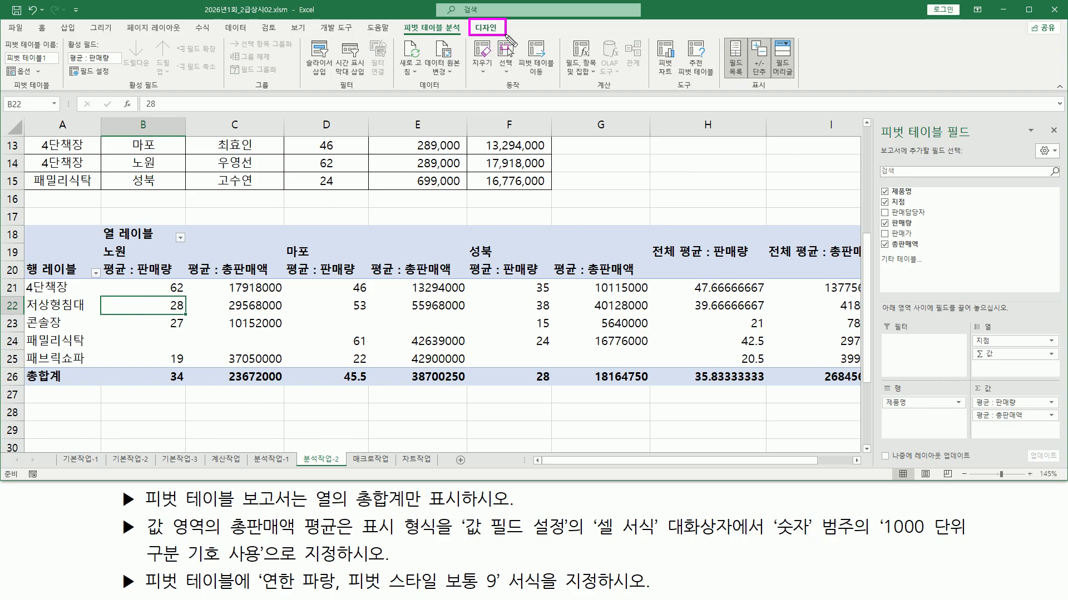
click(489, 30)
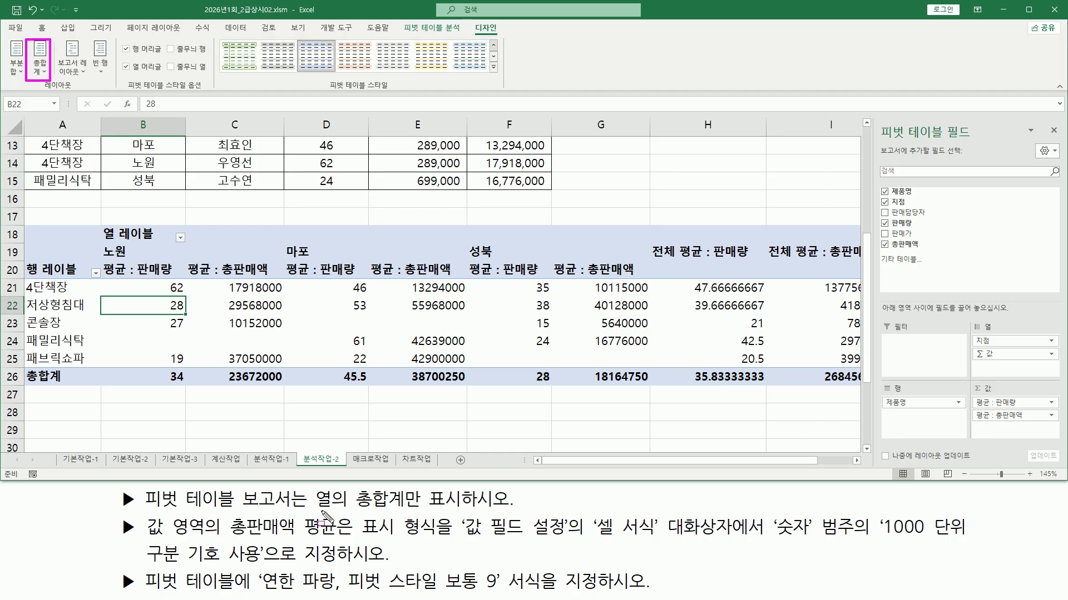
drag(314, 513, 430, 513)
drag(353, 489, 404, 517)
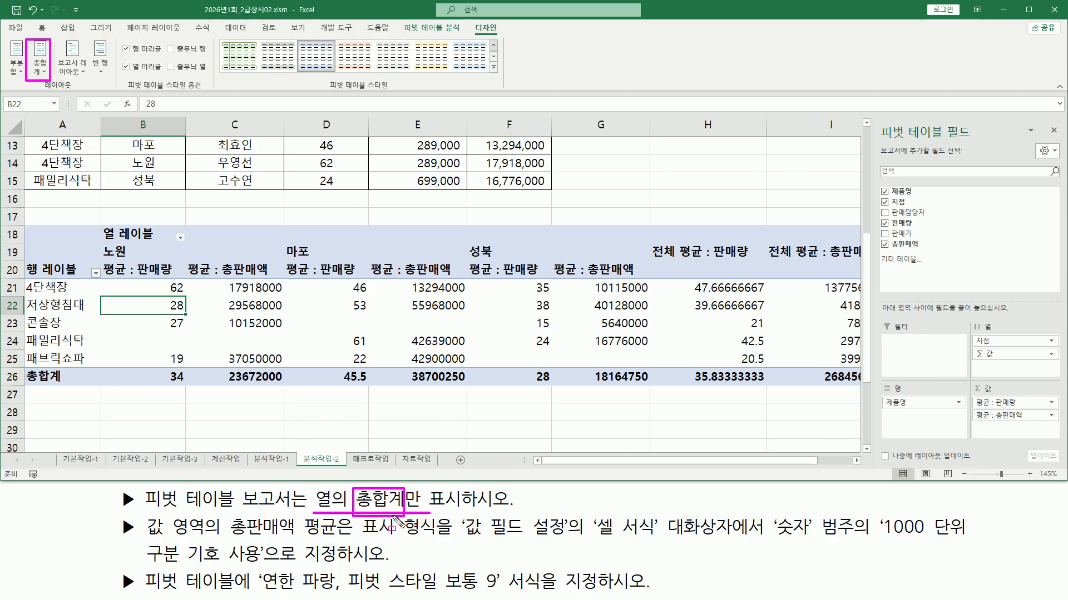
key(Escape)
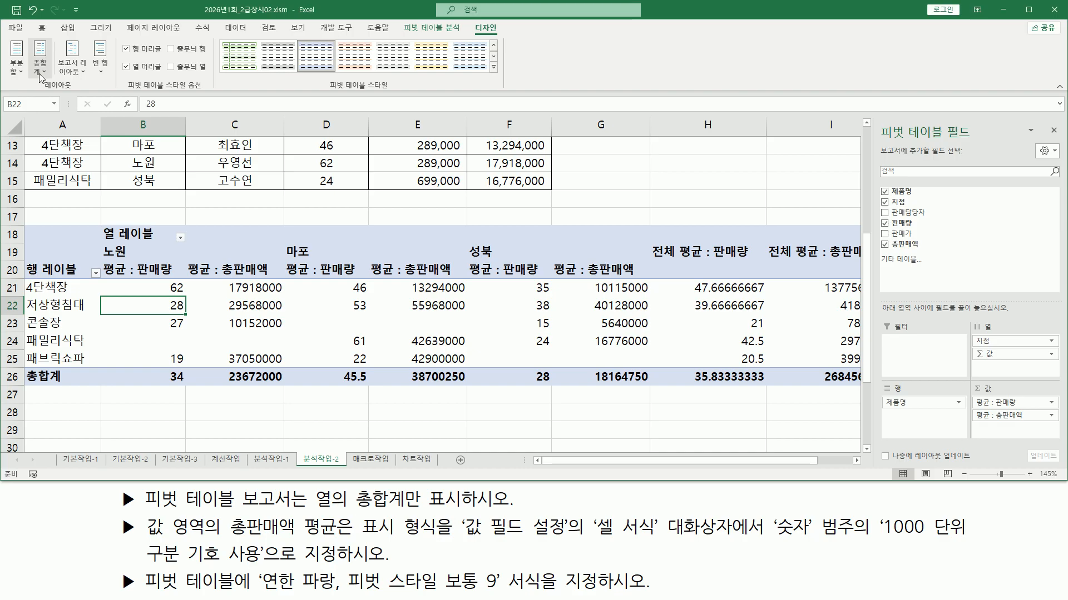
click(38, 67)
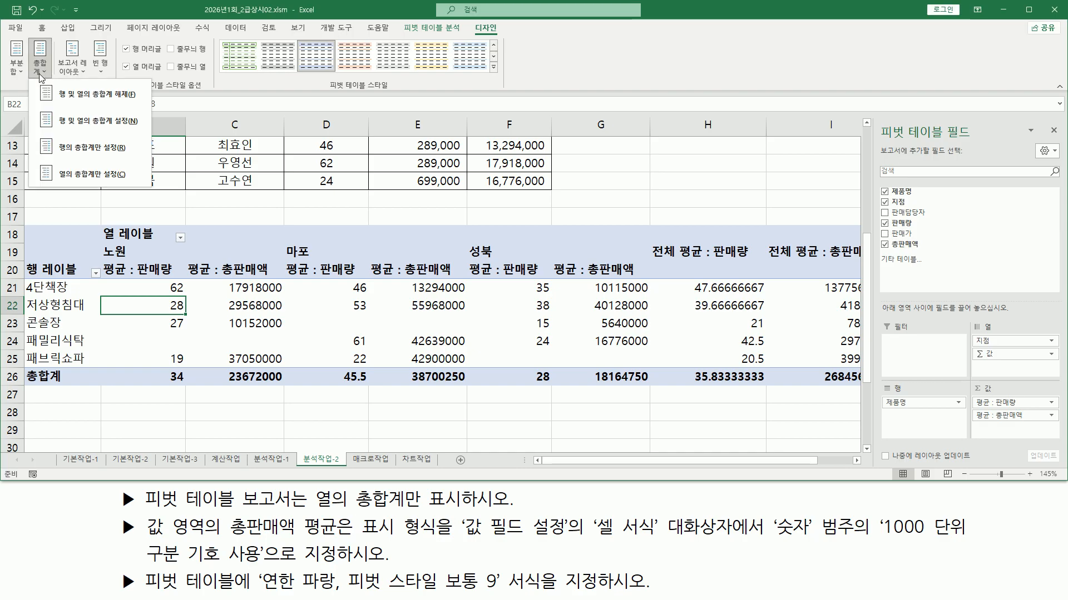
click(69, 182)
mouse_move(651, 228)
mouse_down()
mouse_move(748, 376)
mouse_move(863, 383)
mouse_up()
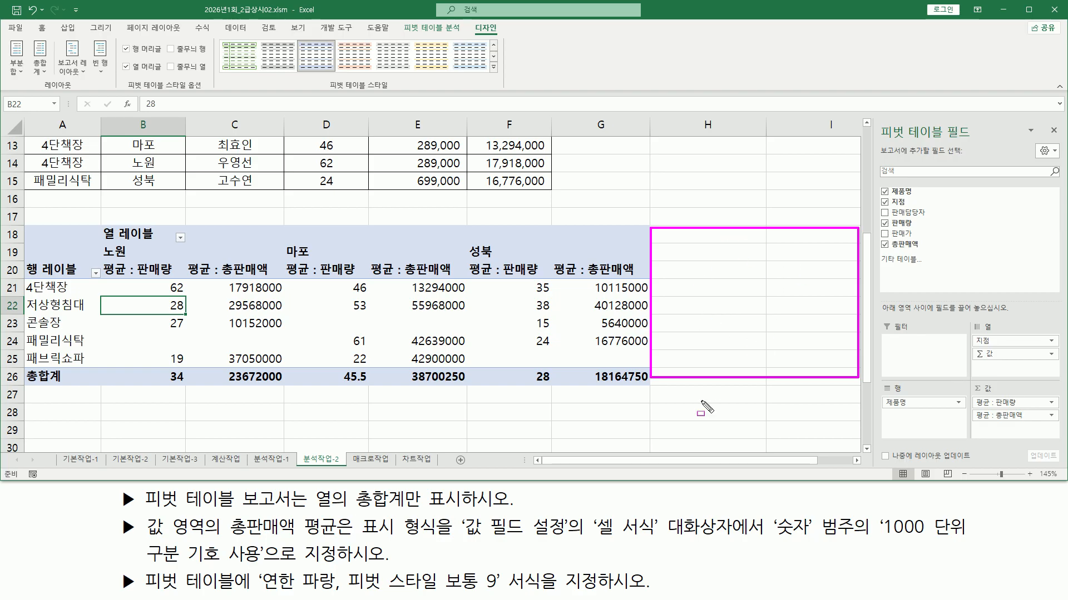
mouse_move(26, 367)
mouse_down()
mouse_move(548, 388)
mouse_move(667, 404)
mouse_move(652, 390)
mouse_up()
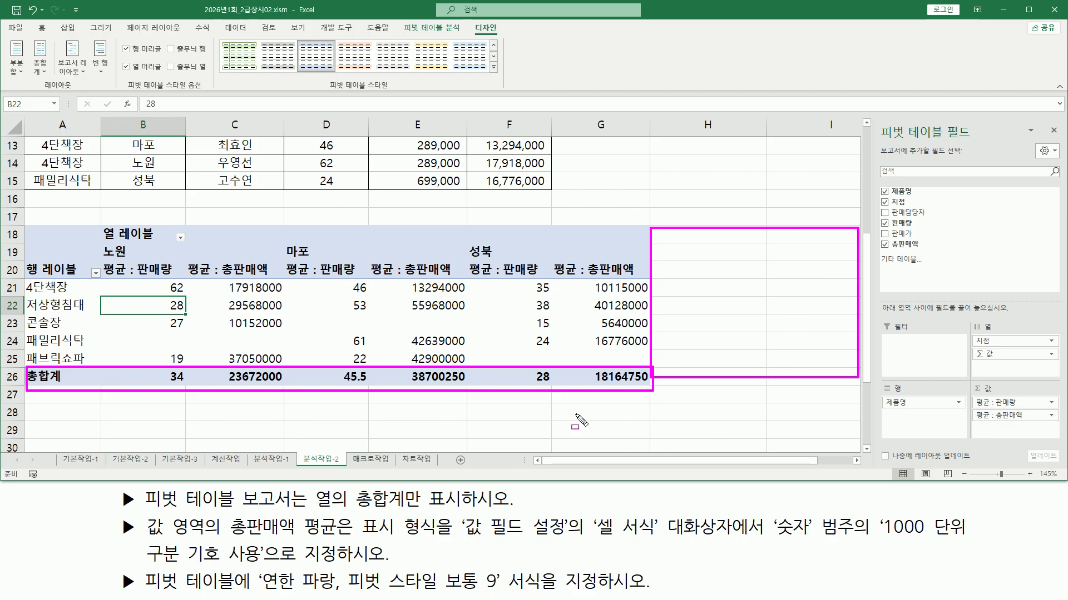
key(Escape)
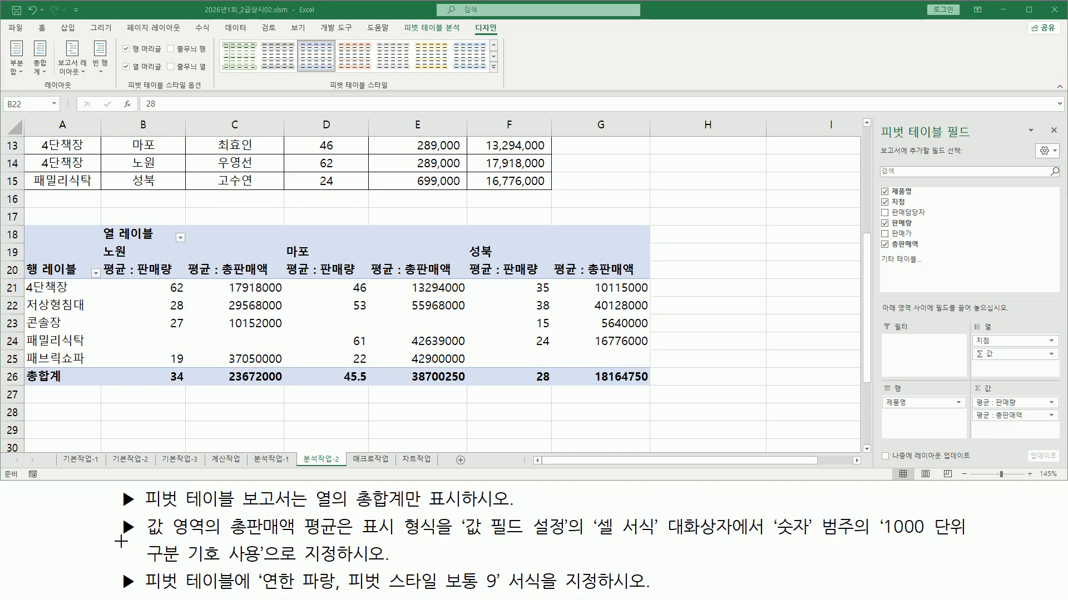
- Read the number format instruction for the 총판매액 averages and examine the 총판매액 column under each 지점
drag(142, 538, 341, 543)
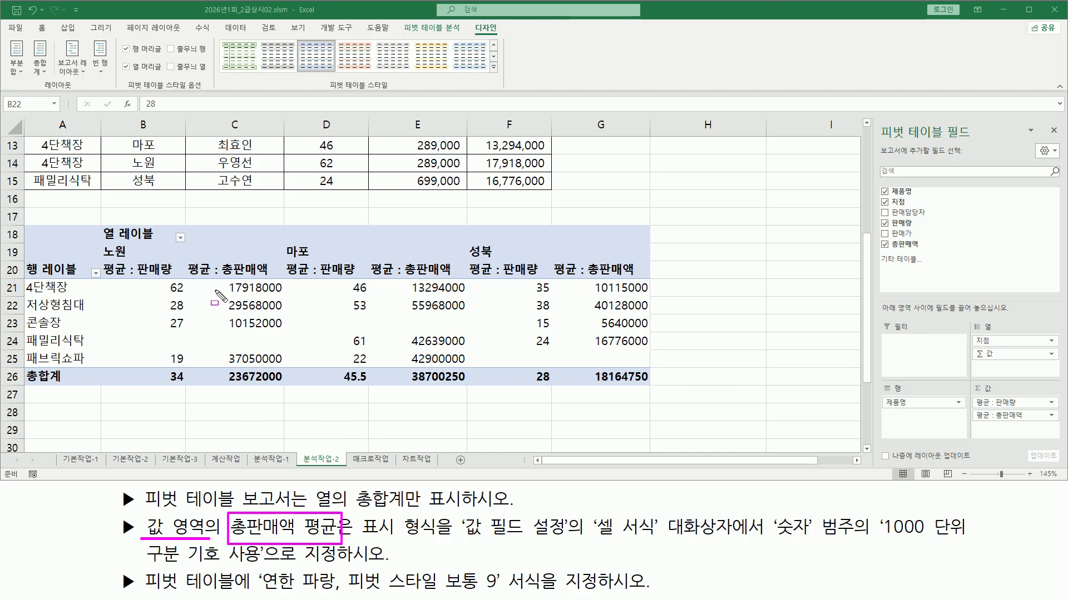
mouse_move(222, 279)
mouse_down()
mouse_move(277, 358)
mouse_move(275, 383)
mouse_move(274, 372)
mouse_up()
drag(407, 275, 457, 393)
mouse_move(582, 284)
mouse_down()
mouse_move(645, 286)
mouse_move(645, 370)
mouse_up()
mouse_move(362, 538)
mouse_down()
mouse_move(568, 548)
mouse_move(660, 538)
mouse_up()
drag(772, 536, 964, 536)
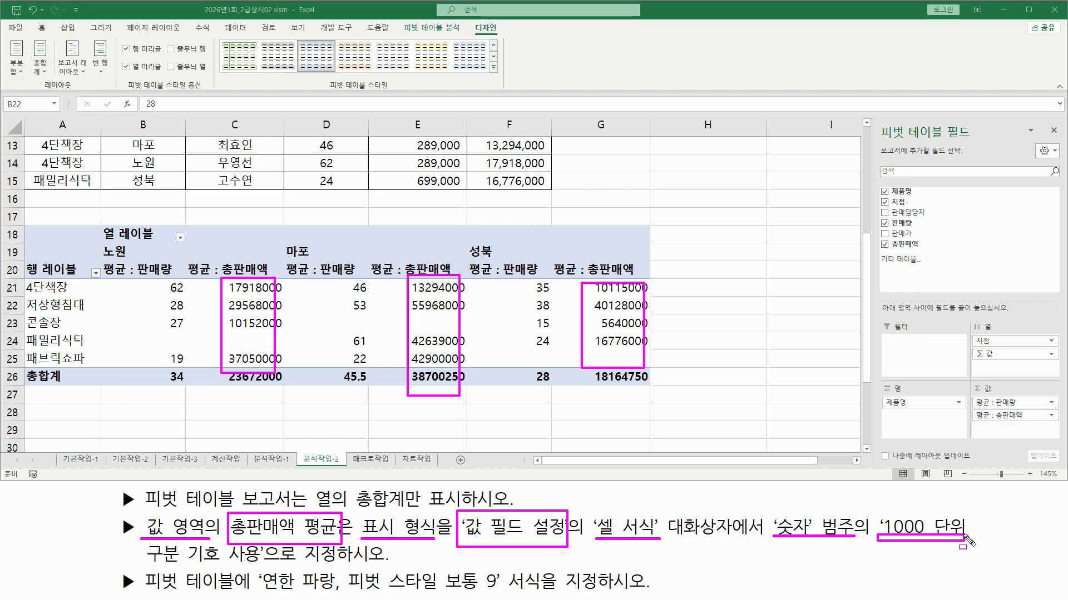
drag(148, 568, 258, 568)
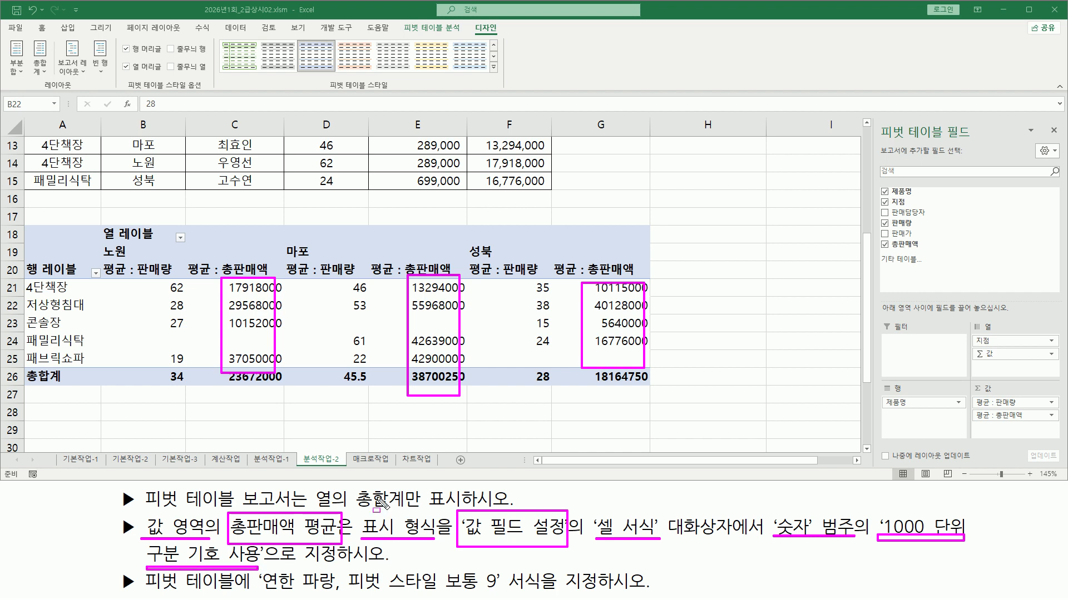
key(Escape)
click(250, 293)
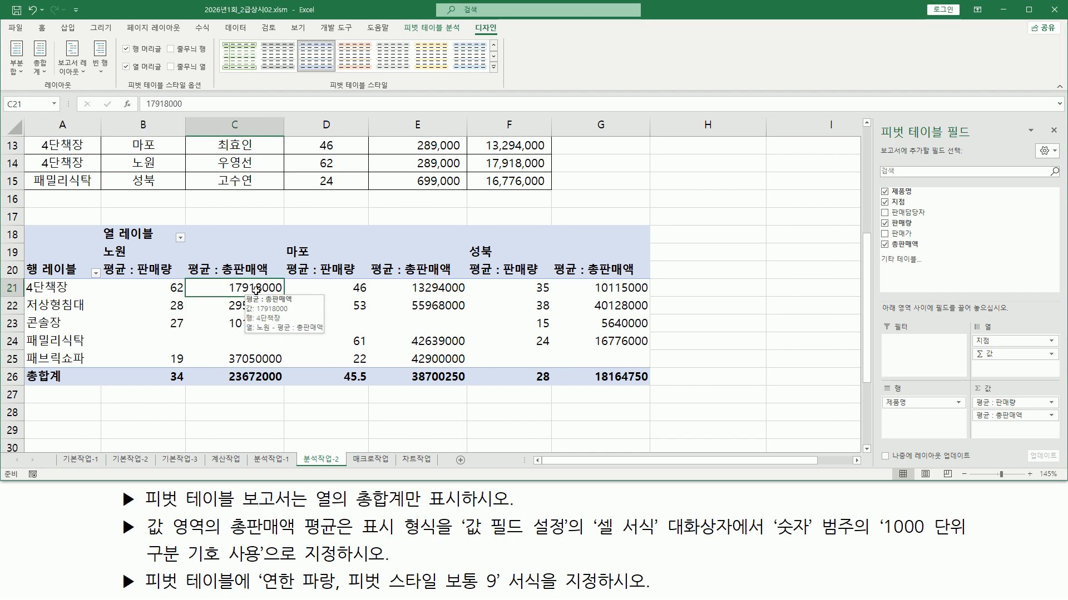
drag(221, 281, 270, 374)
drag(415, 288, 456, 359)
drag(588, 284, 636, 363)
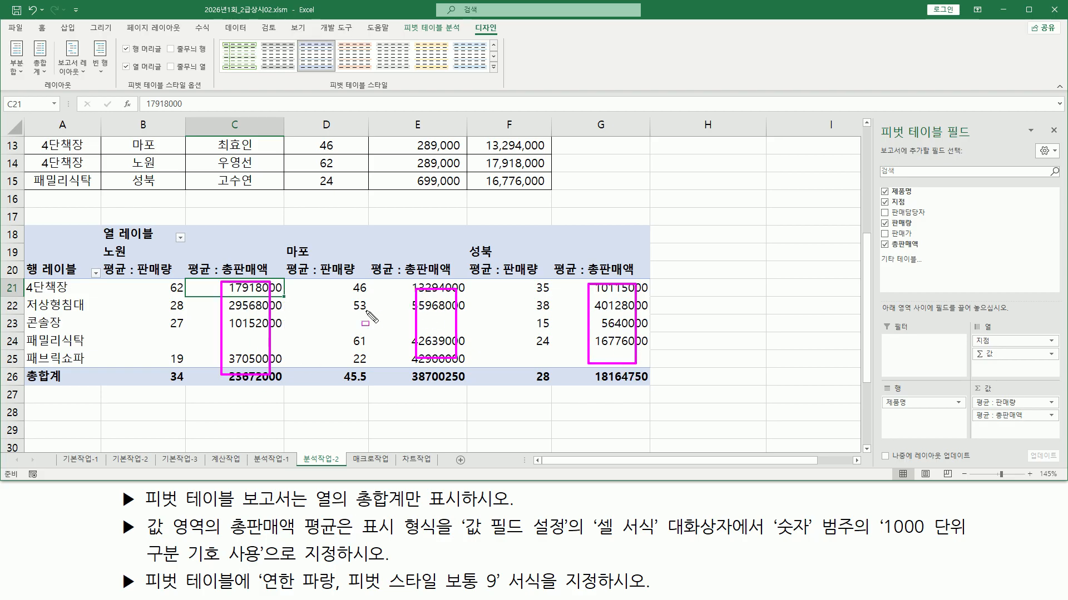
key(Escape)
- Open the 값 필드 설정 of the 총판매액 average from cell E21 and bring up its number format dialog
click(438, 304)
click(440, 287)
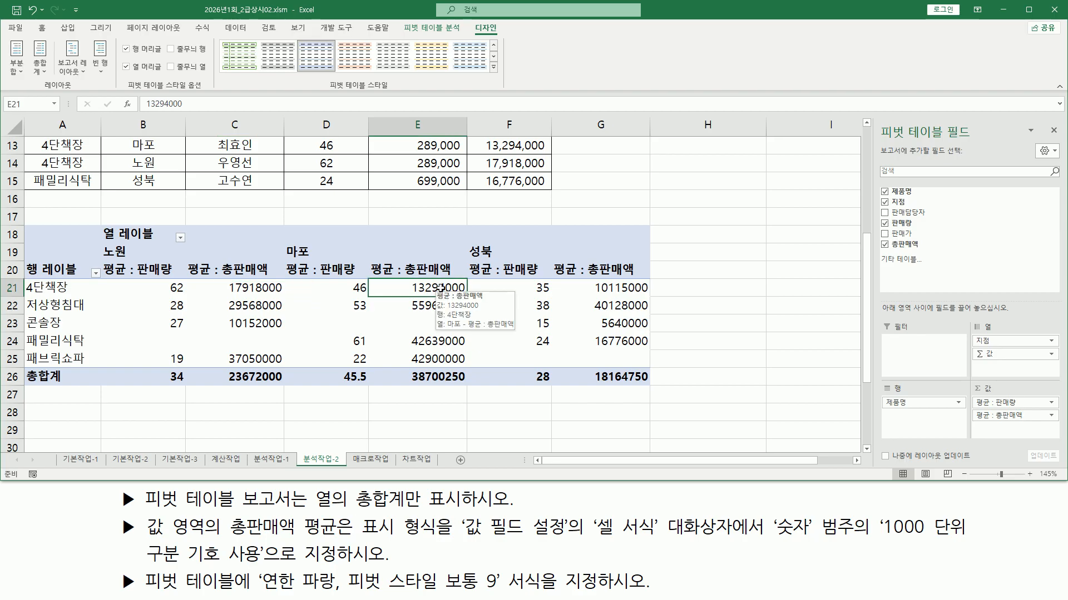
right_click(440, 288)
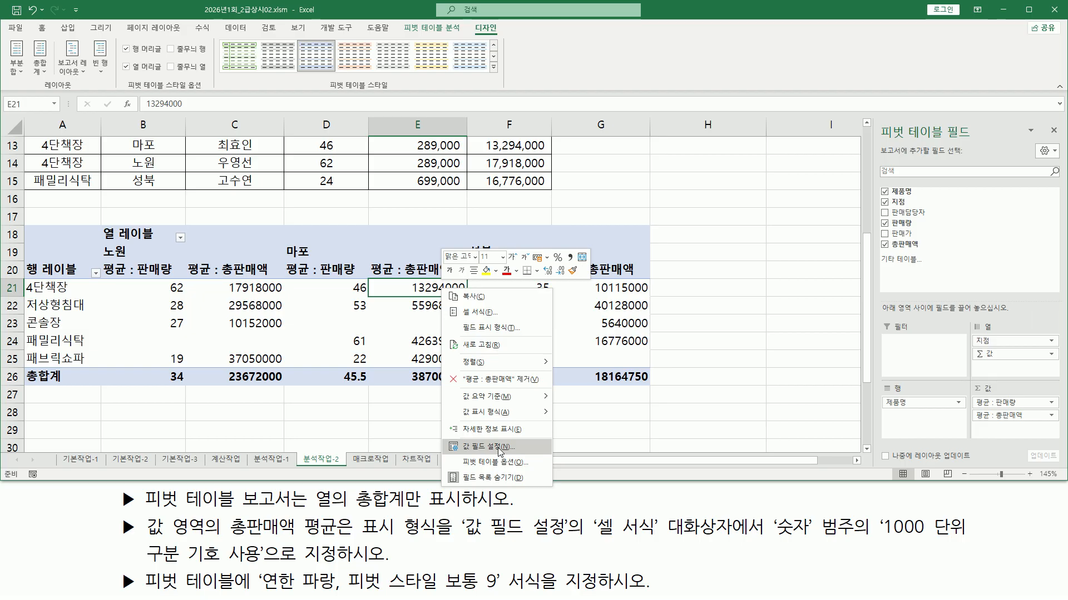
click(499, 447)
drag(347, 311, 185, 261)
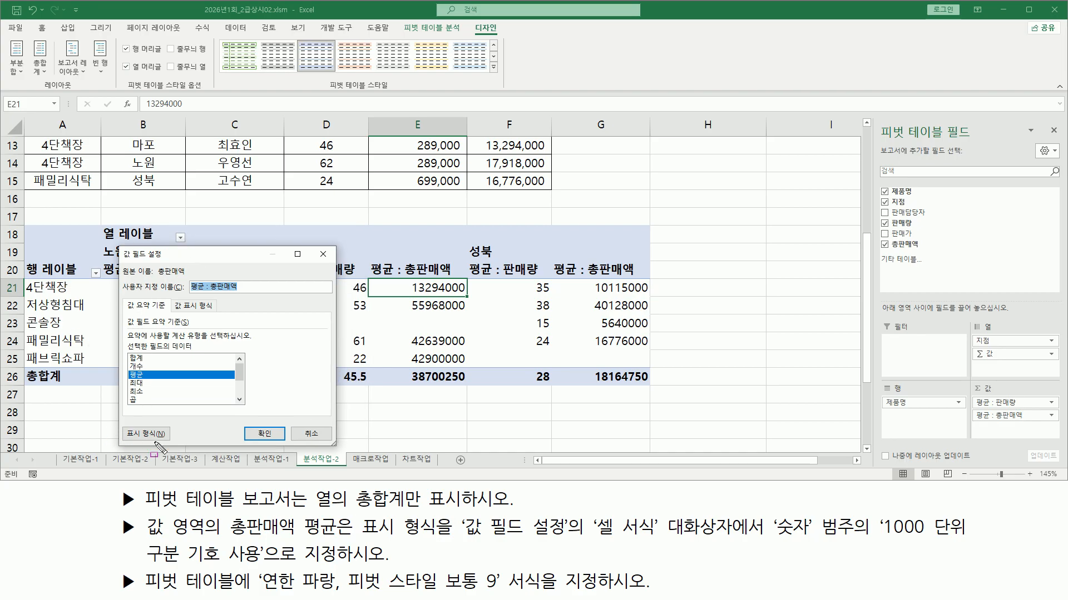
drag(120, 425, 174, 445)
click(159, 436)
drag(407, 296, 387, 178)
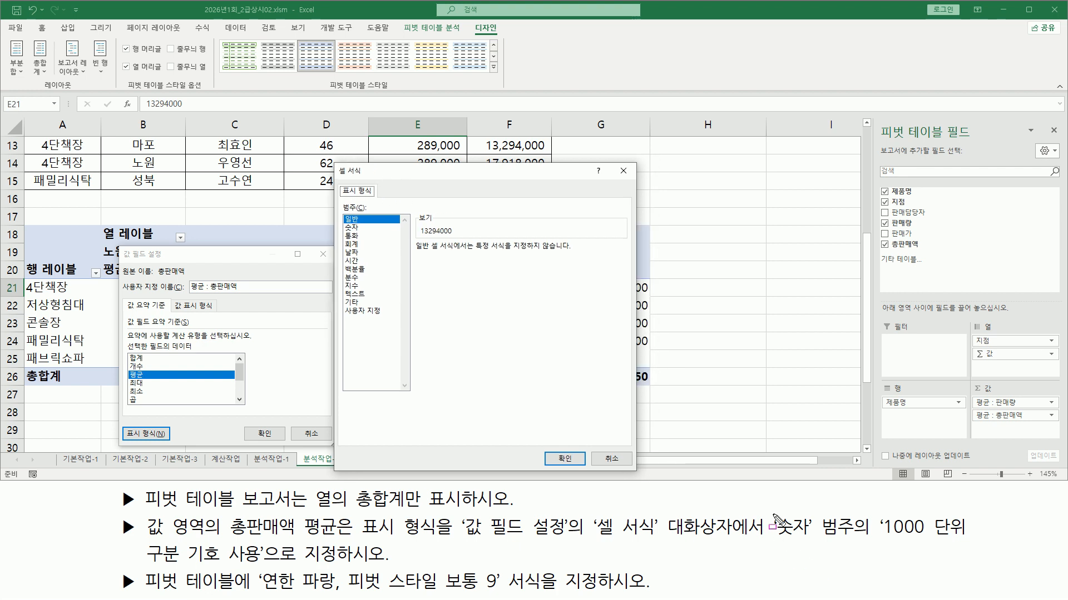
- Set the 총판매액 average's number format to the 숫자 category with 1000 단위 구분 기호 사용 enabled
mouse_move(591, 509)
mouse_down()
mouse_move(670, 539)
mouse_move(857, 539)
mouse_up()
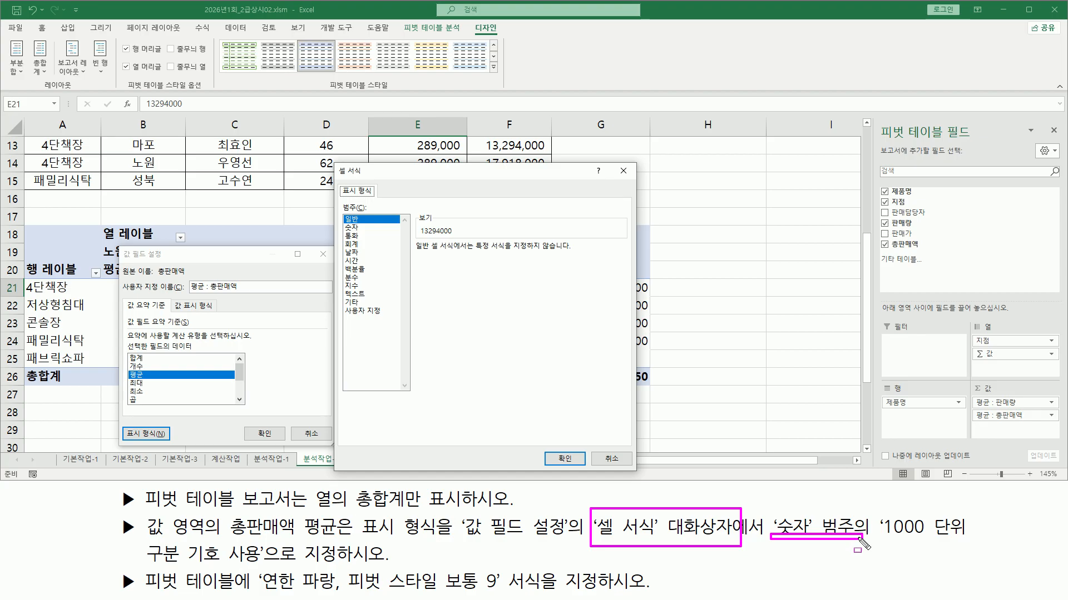
key(Escape)
click(355, 228)
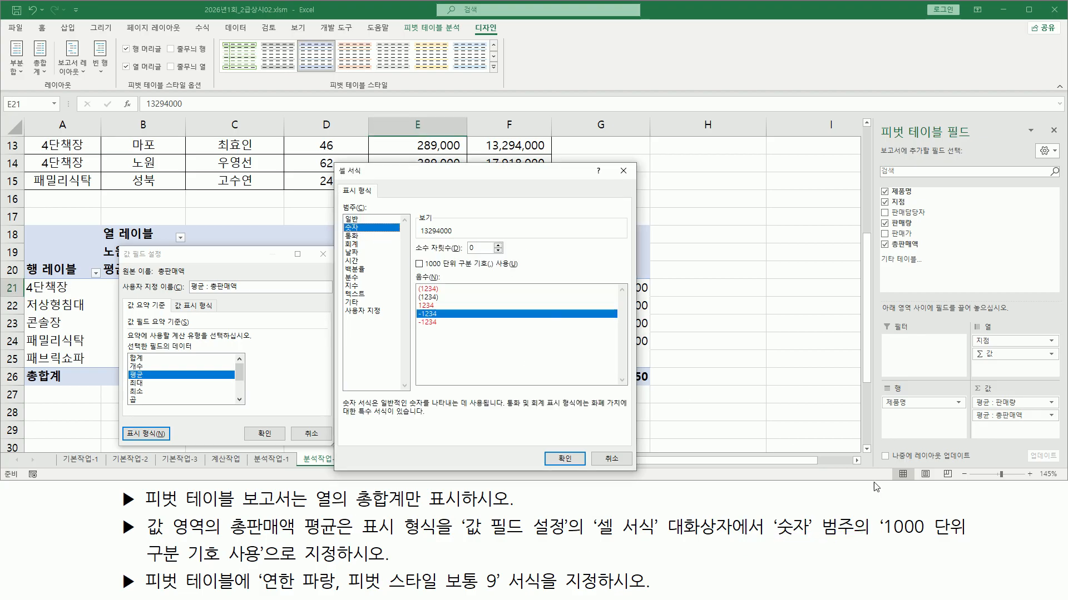
drag(878, 539, 973, 542)
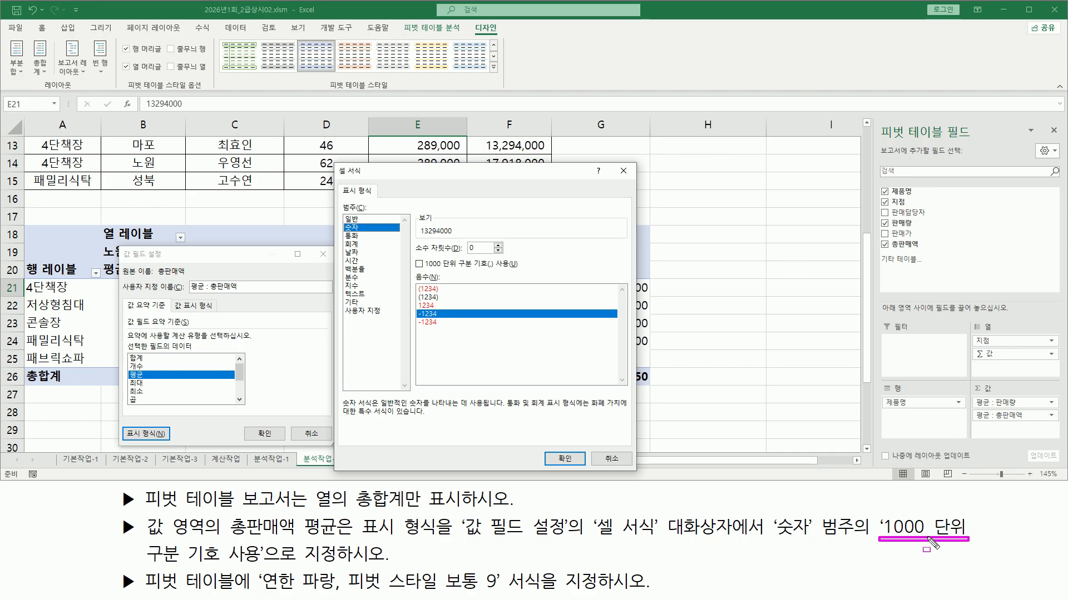
drag(155, 568, 260, 568)
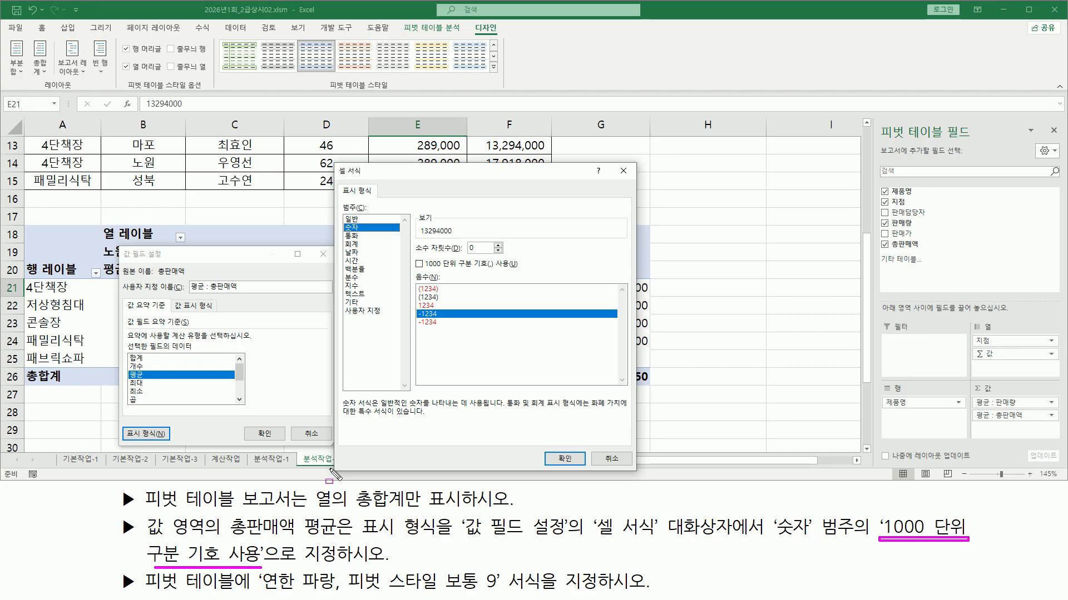
drag(410, 256, 523, 272)
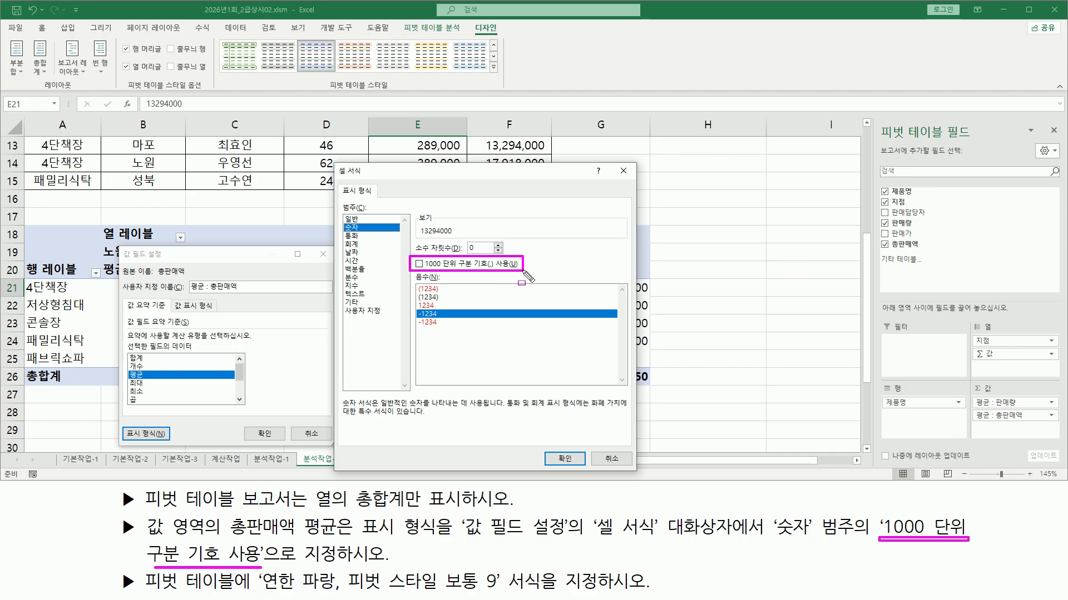
key(Escape)
click(440, 266)
key(ctrl+2)
drag(412, 256, 533, 272)
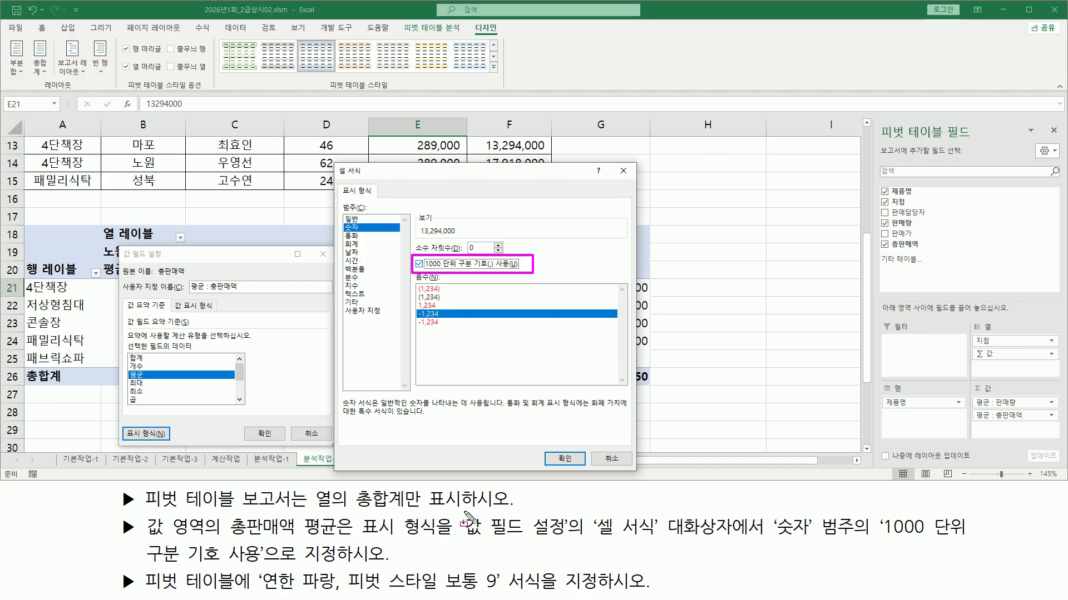
- Compare the 값 필드 설정 and 셀 서식 dialogs with the instruction, then apply the number format to the 총판매액 average
mouse_move(460, 513)
mouse_down()
mouse_move(570, 538)
mouse_move(747, 536)
mouse_up()
mouse_move(117, 247)
mouse_down()
mouse_move(330, 453)
mouse_move(332, 443)
mouse_up()
drag(359, 535, 434, 535)
mouse_move(119, 423)
mouse_down()
mouse_move(174, 444)
mouse_move(186, 393)
mouse_up()
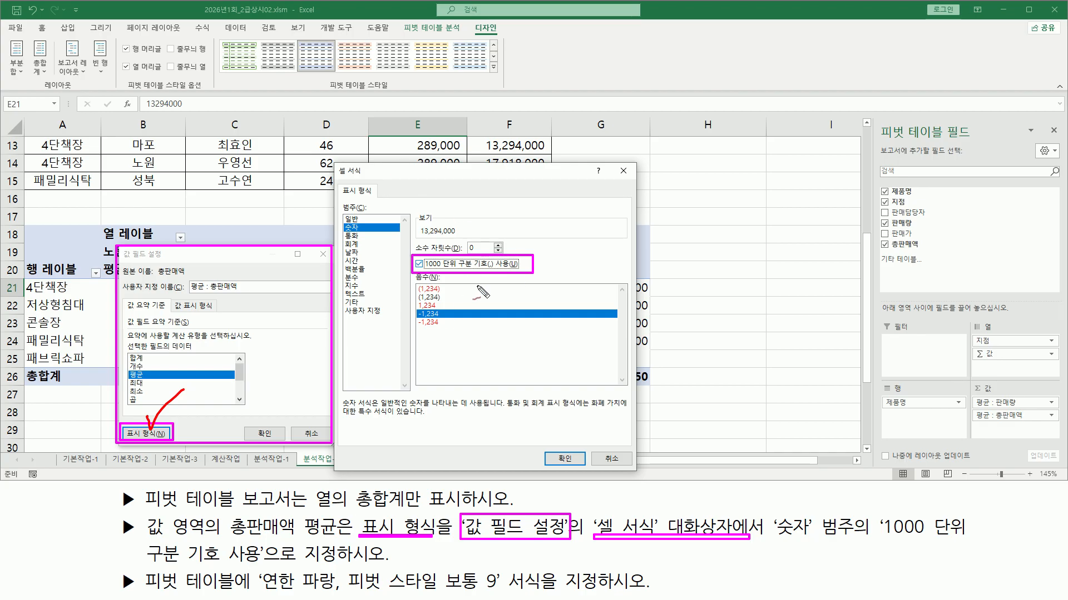
drag(368, 219, 395, 207)
drag(444, 284, 452, 280)
drag(555, 455, 585, 435)
click(564, 458)
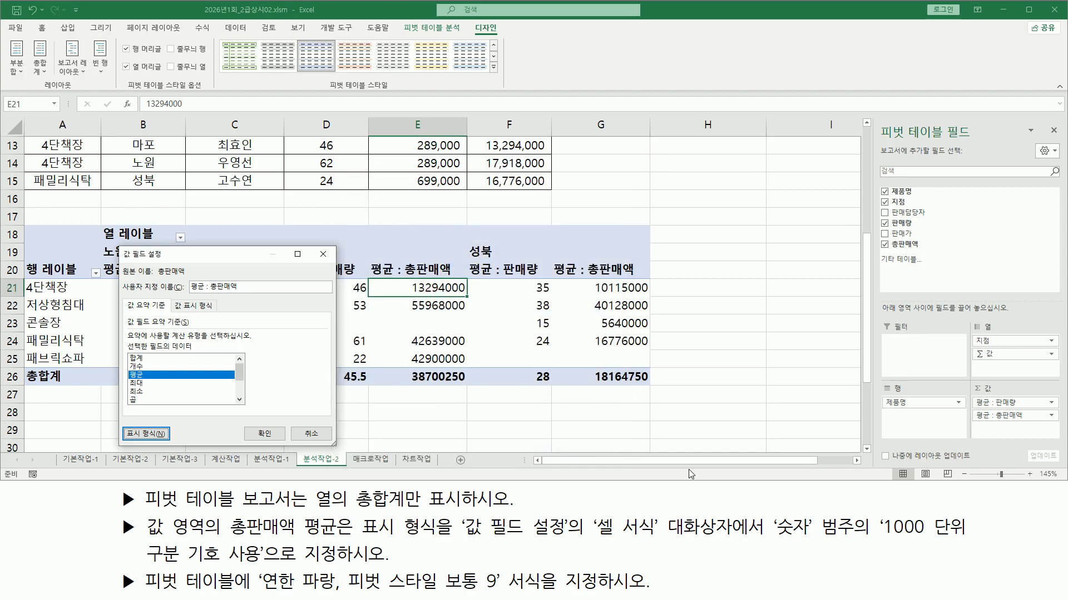
drag(242, 418, 290, 450)
click(276, 434)
click(275, 434)
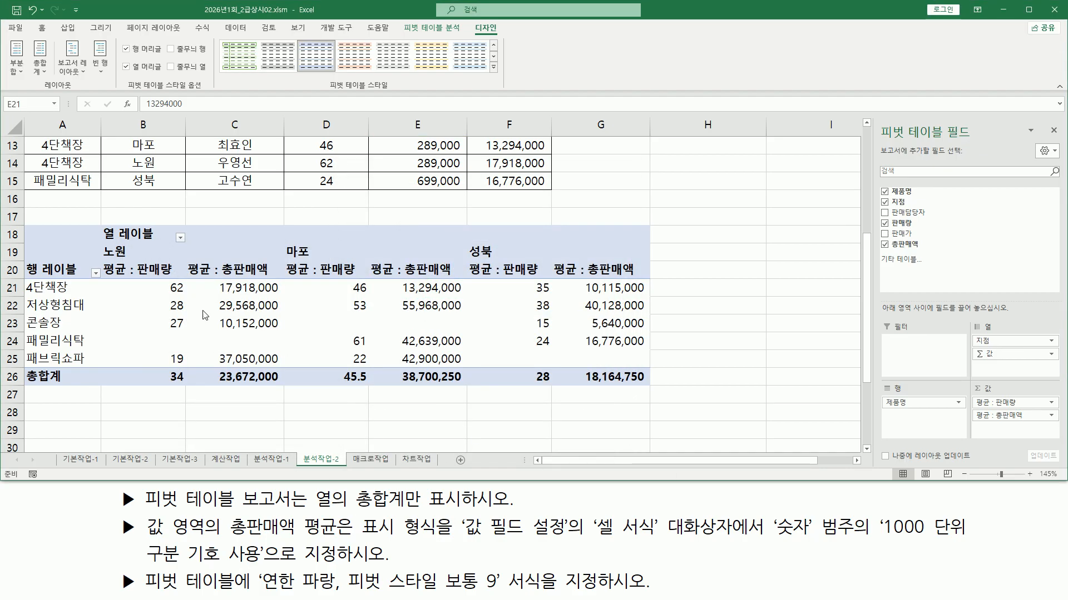
- Check the thousands separators in the 총판매액 averages under 노원, 마포 and 성북
mouse_move(211, 276)
mouse_down()
mouse_move(245, 356)
mouse_move(286, 385)
mouse_up()
drag(387, 275, 459, 388)
mouse_move(578, 280)
mouse_down()
mouse_move(592, 319)
mouse_move(651, 391)
mouse_up()
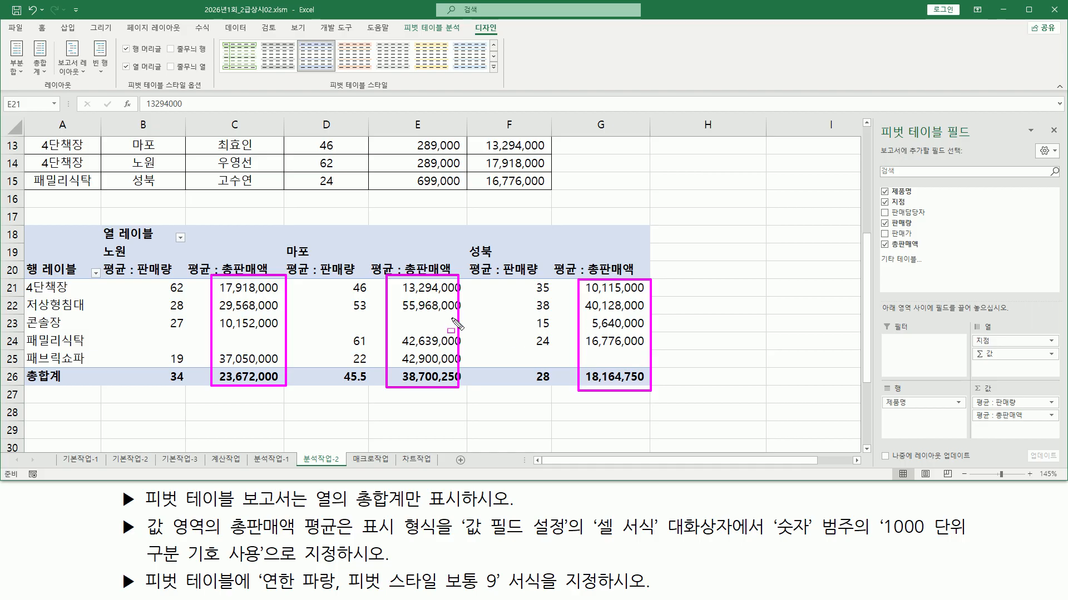
key(Escape)
click(383, 327)
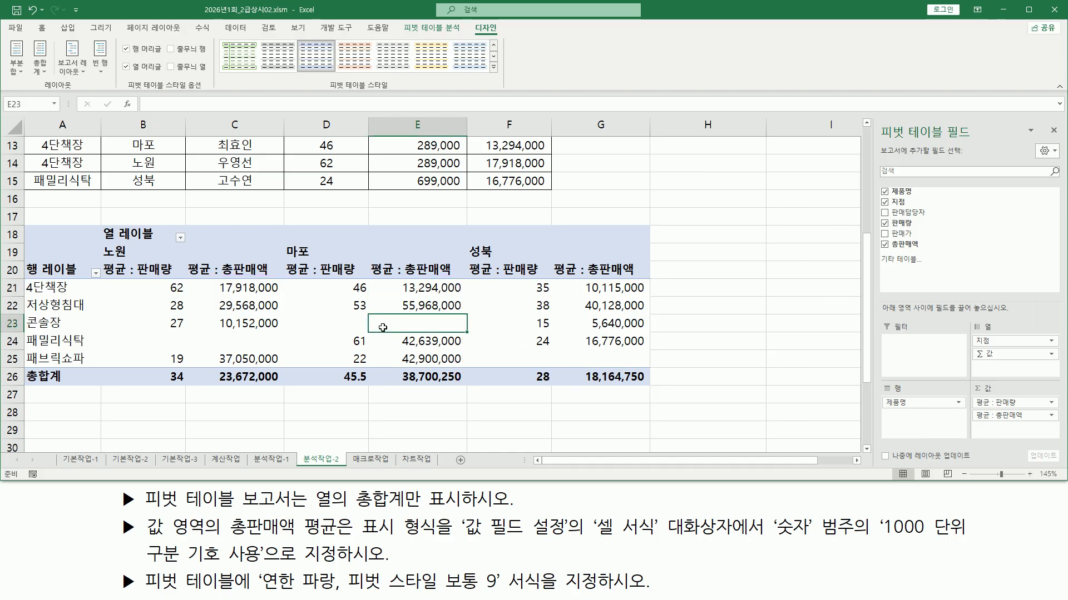
click(332, 320)
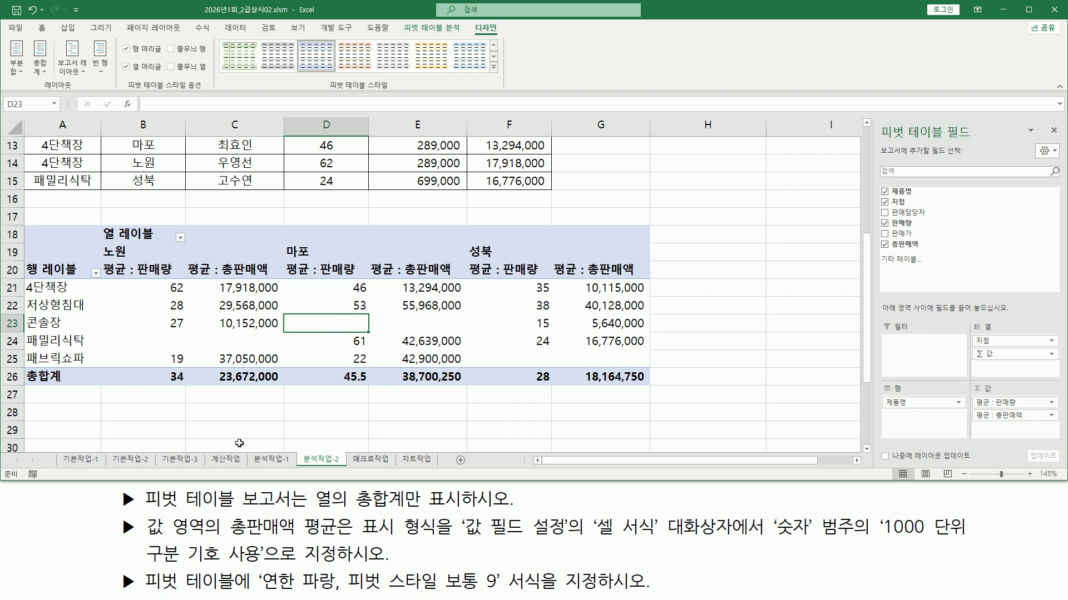
- Select the 총판매액 averages in C21:C26, E21:E26 and G21:G26 and open their 셀 서식 dialog
mouse_move(111, 511)
mouse_down()
mouse_move(204, 563)
mouse_move(999, 561)
mouse_up()
key(Escape)
drag(253, 288, 253, 382)
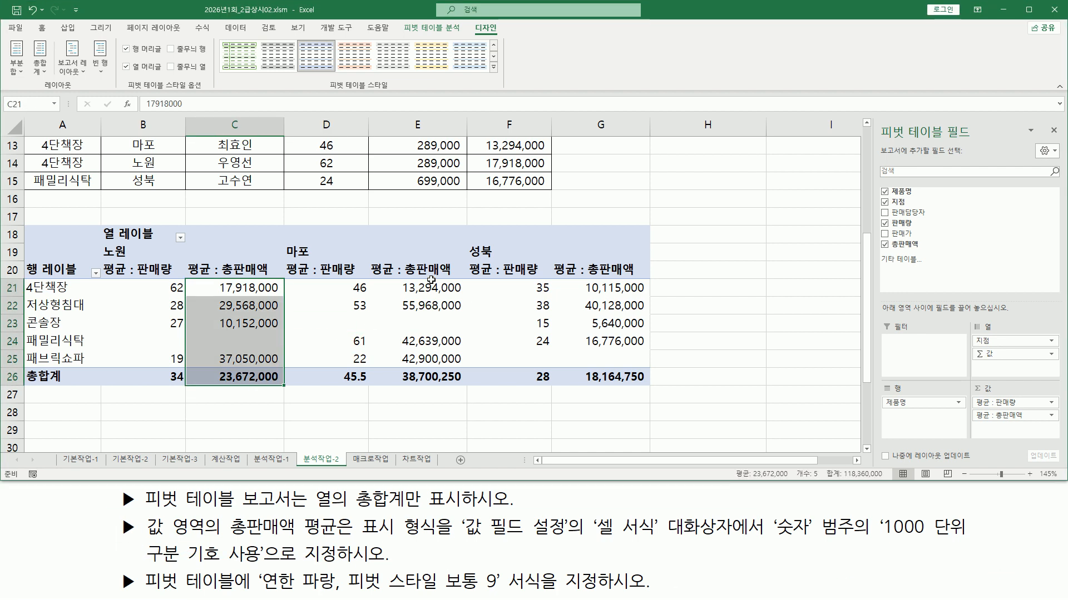
drag(426, 288, 430, 378)
drag(614, 288, 645, 380)
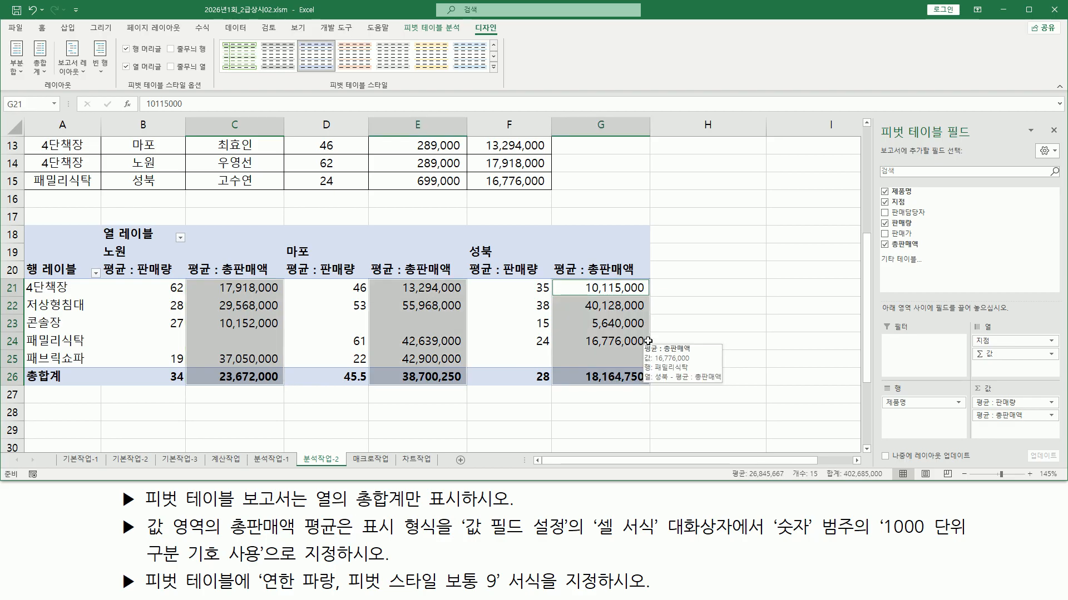
key(ctrl+1)
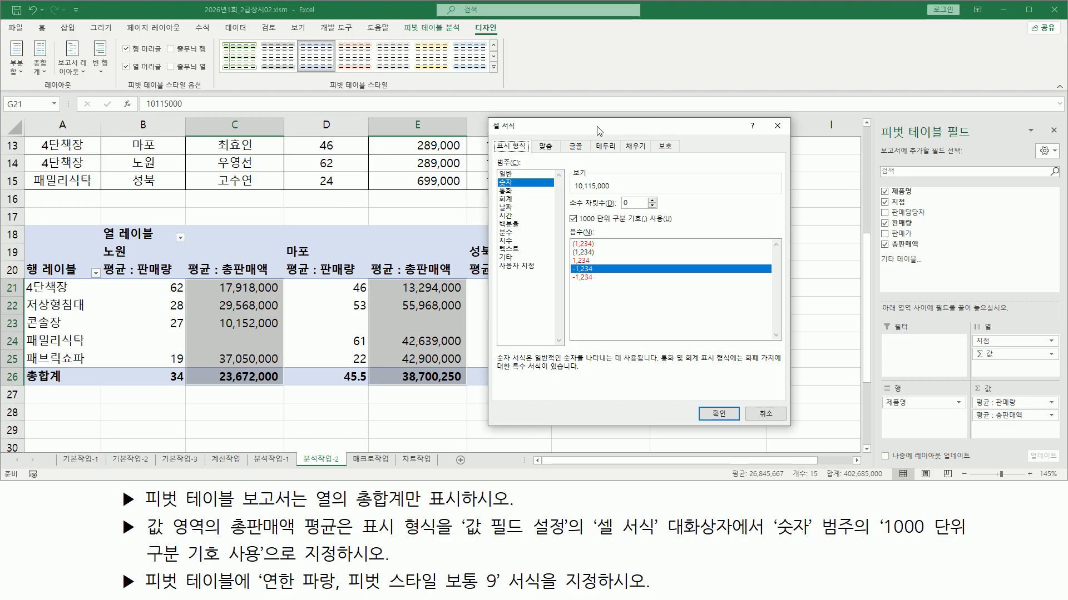
- Compare the 1000 단위 구분 기호 사용 option in 셀 서식 with the instruction's 값 필드 설정 route, and cancel the dialog
drag(589, 129, 674, 136)
drag(650, 218, 764, 235)
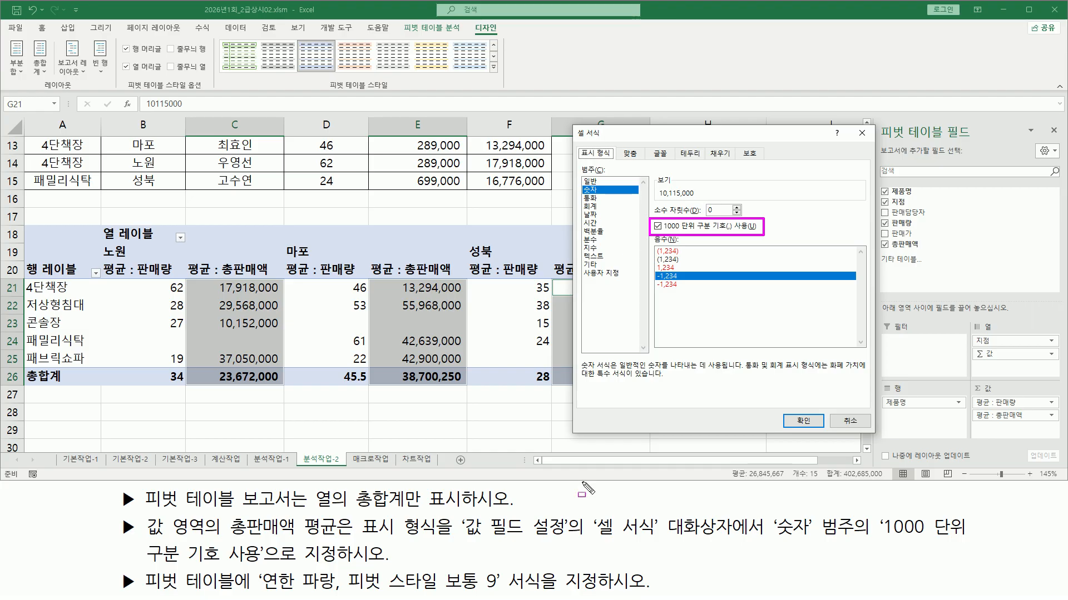
drag(456, 513, 573, 546)
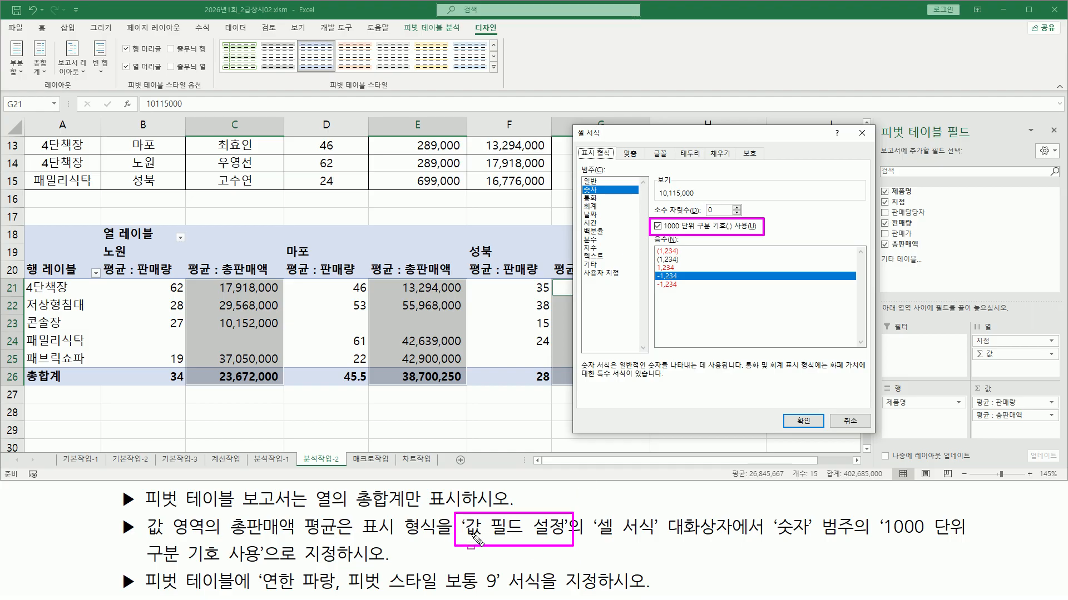
drag(466, 537, 654, 538)
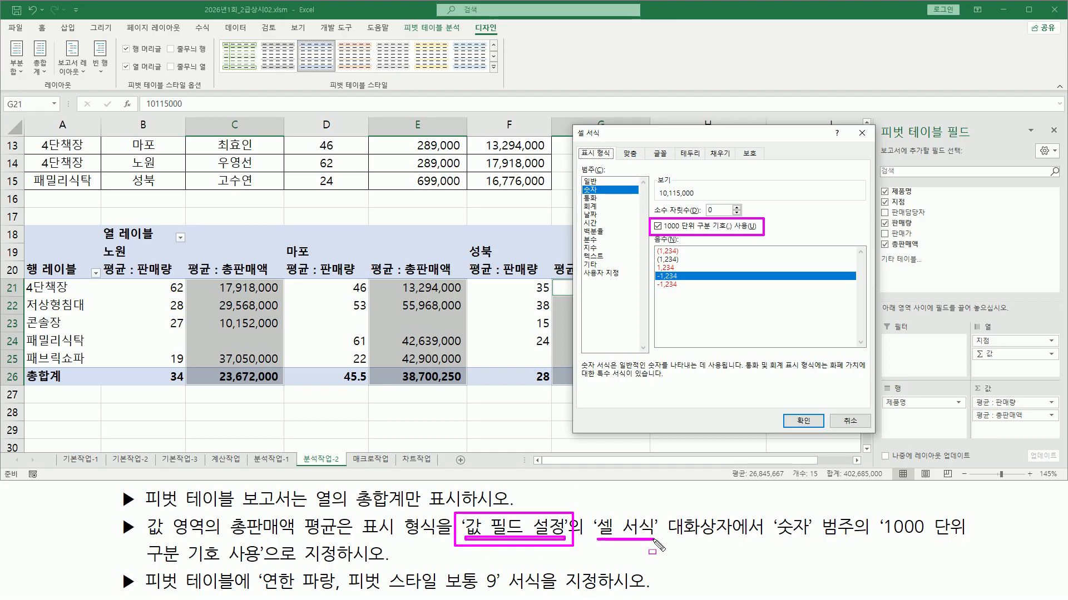
mouse_move(573, 126)
mouse_down()
mouse_move(818, 472)
mouse_move(889, 461)
mouse_move(877, 434)
mouse_up()
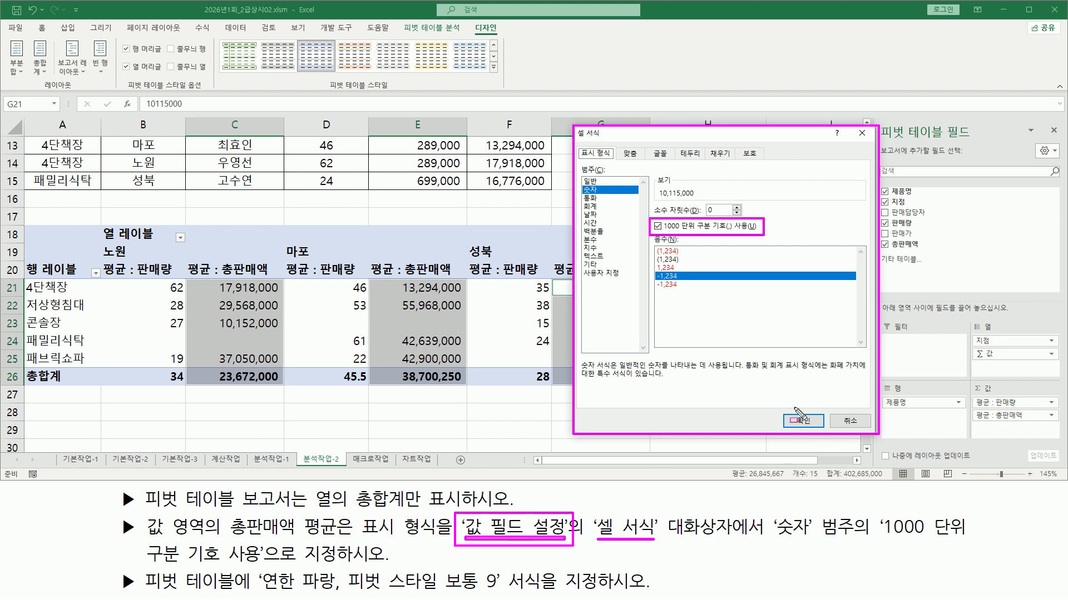
key(e)
mouse_move(570, 119)
mouse_down()
mouse_move(761, 410)
mouse_move(887, 451)
mouse_move(879, 433)
mouse_up()
key(Escape)
click(852, 420)
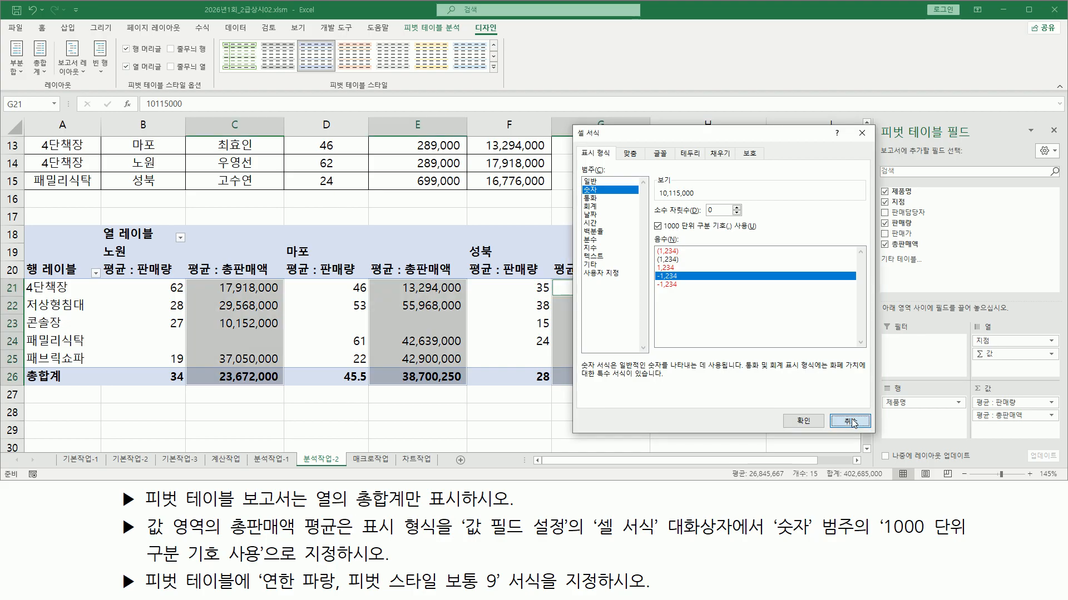
mouse_move(460, 535)
mouse_down()
mouse_move(479, 549)
mouse_move(583, 549)
mouse_move(568, 538)
mouse_up()
key(Escape)
click(851, 421)
click(487, 336)
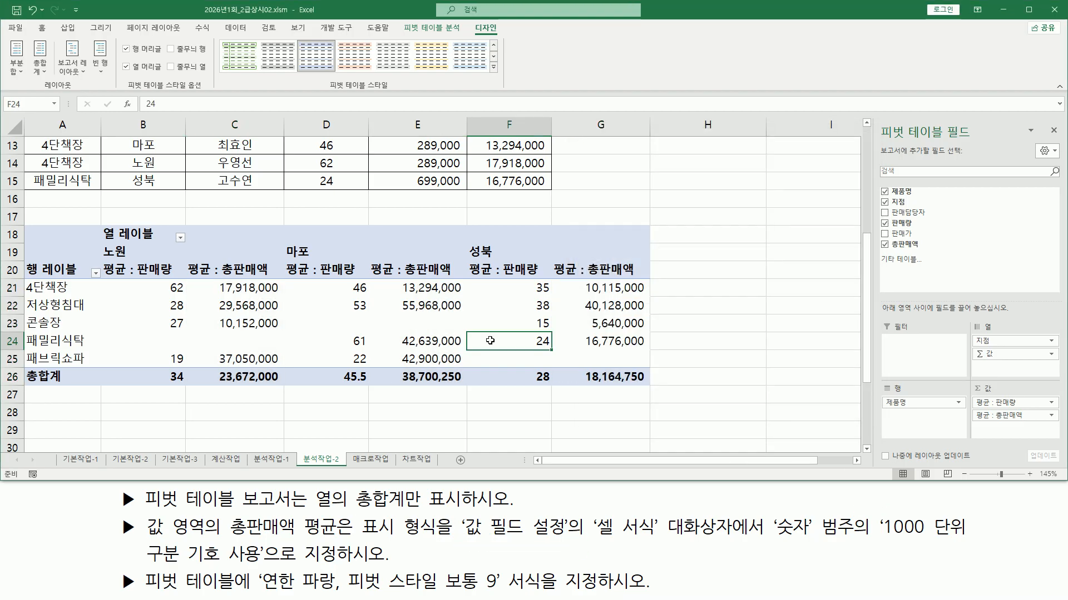
- Review the number format instruction and the pivot table style required by the last instruction
drag(118, 529, 999, 530)
drag(127, 560, 372, 558)
key(Escape)
mouse_move(137, 569)
mouse_down()
mouse_move(239, 598)
mouse_move(506, 591)
mouse_up()
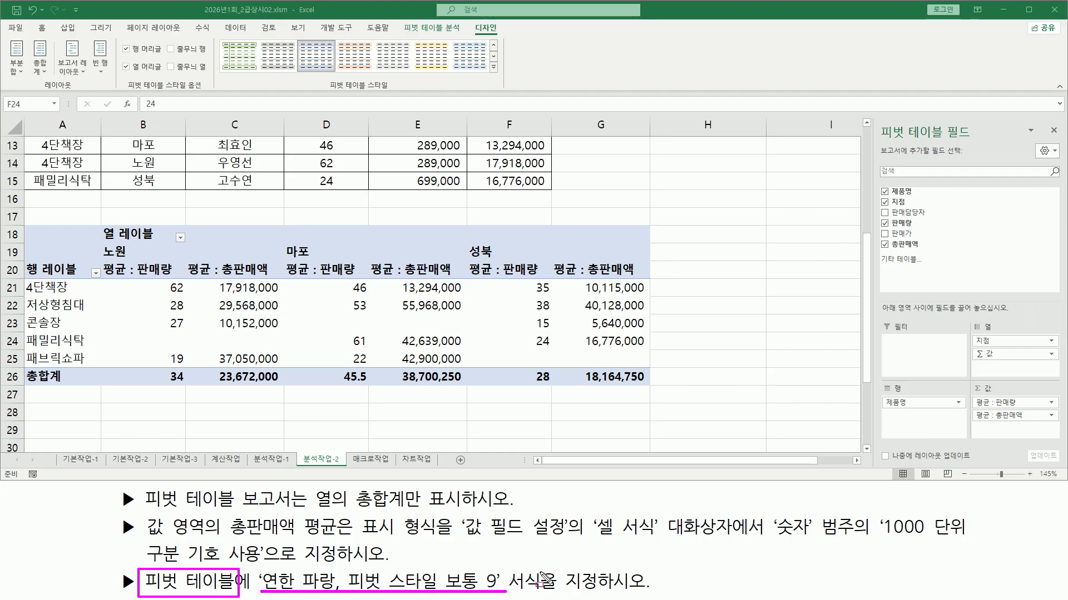
key(Escape)
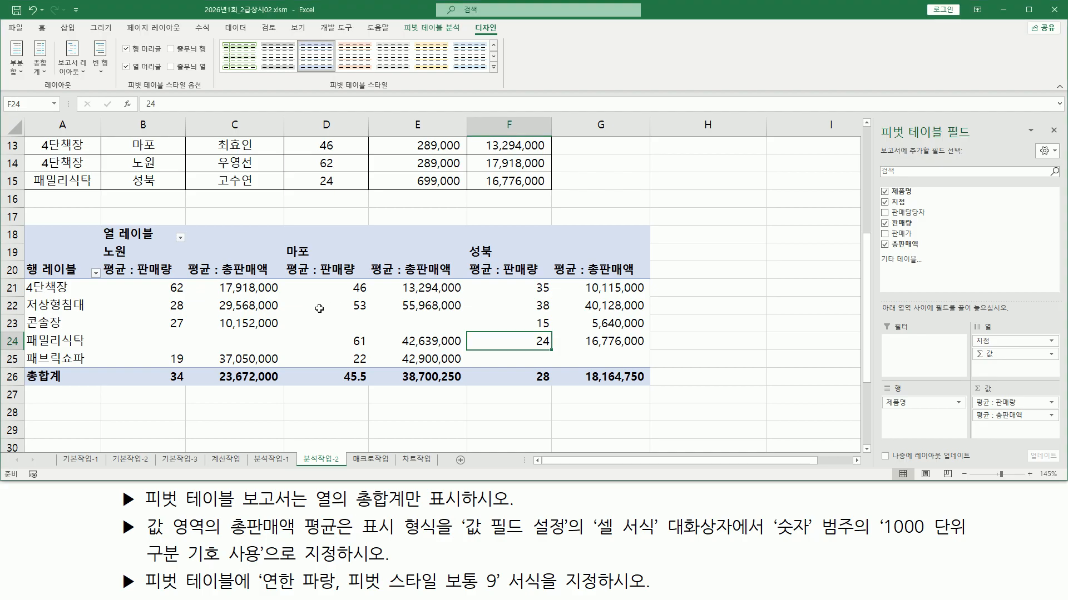
- Apply the 연한 파랑, 피벗 스타일 보통 9 style to the pivot table
click(309, 327)
click(249, 337)
click(362, 320)
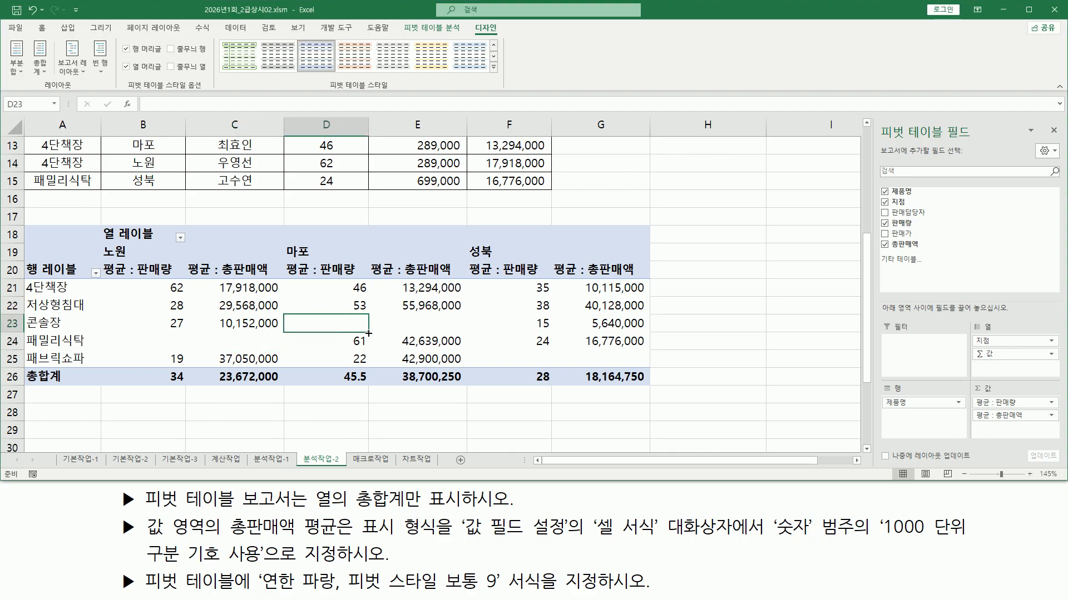
drag(469, 22, 505, 37)
drag(325, 77, 397, 93)
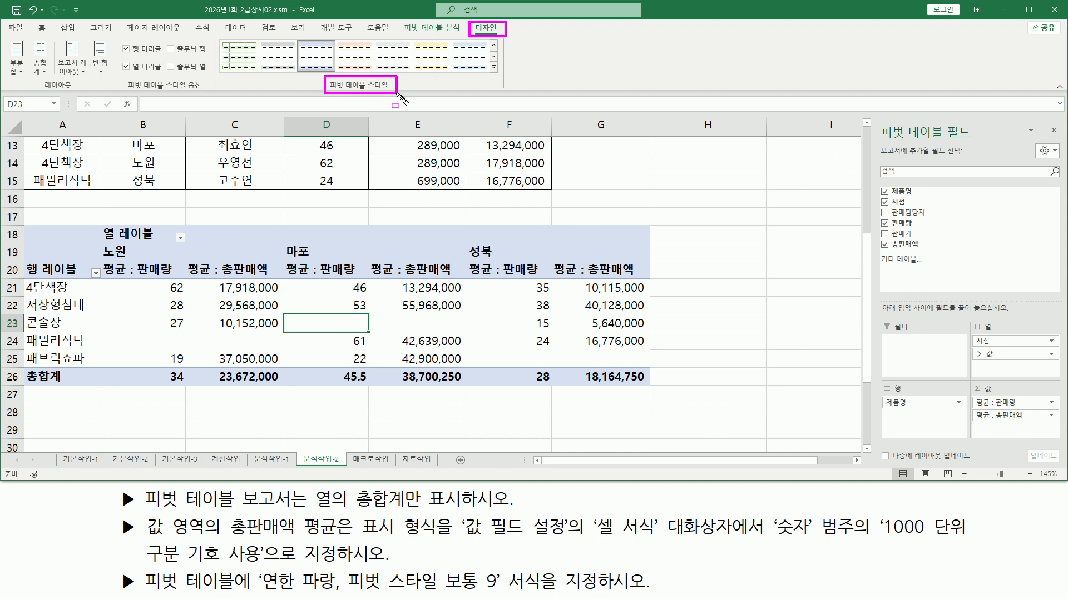
mouse_move(221, 38)
mouse_down()
mouse_move(342, 71)
mouse_move(500, 80)
mouse_up()
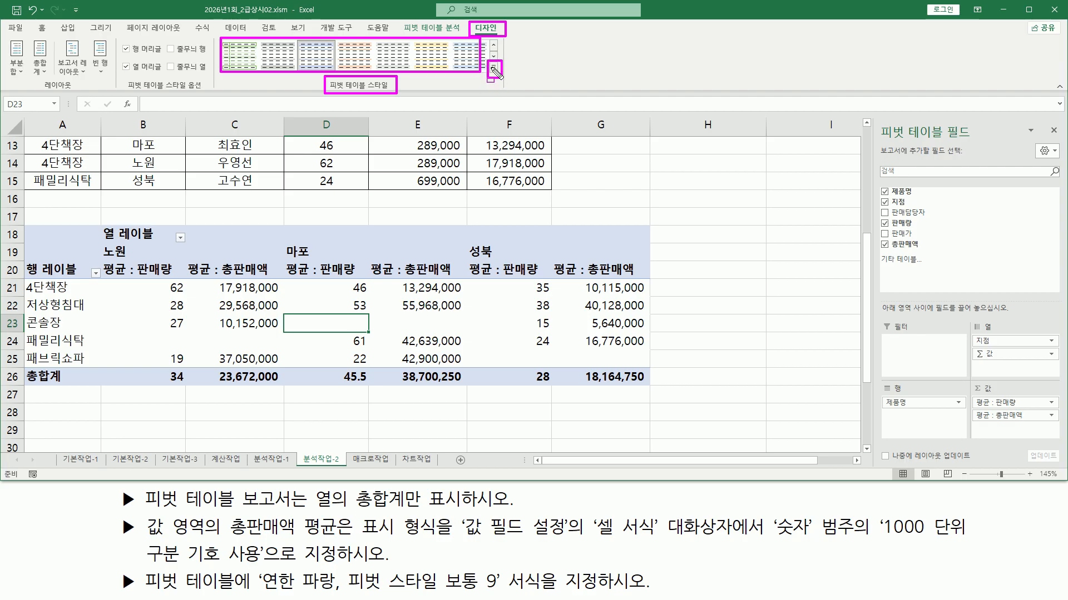
key(Escape)
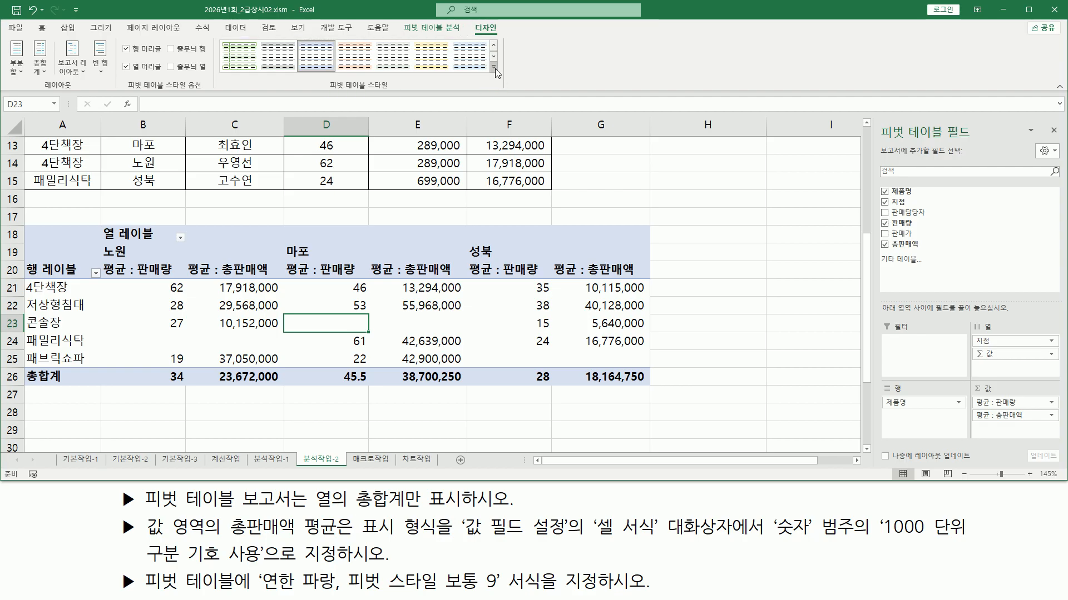
click(494, 68)
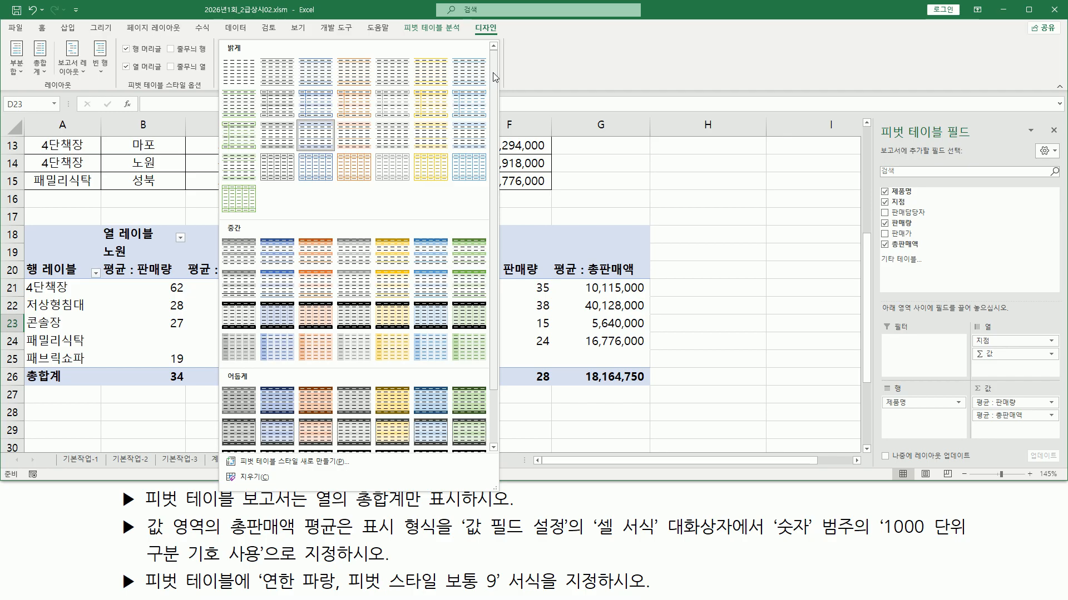
mouse_move(257, 571)
mouse_down()
mouse_move(284, 596)
mouse_move(506, 598)
mouse_up()
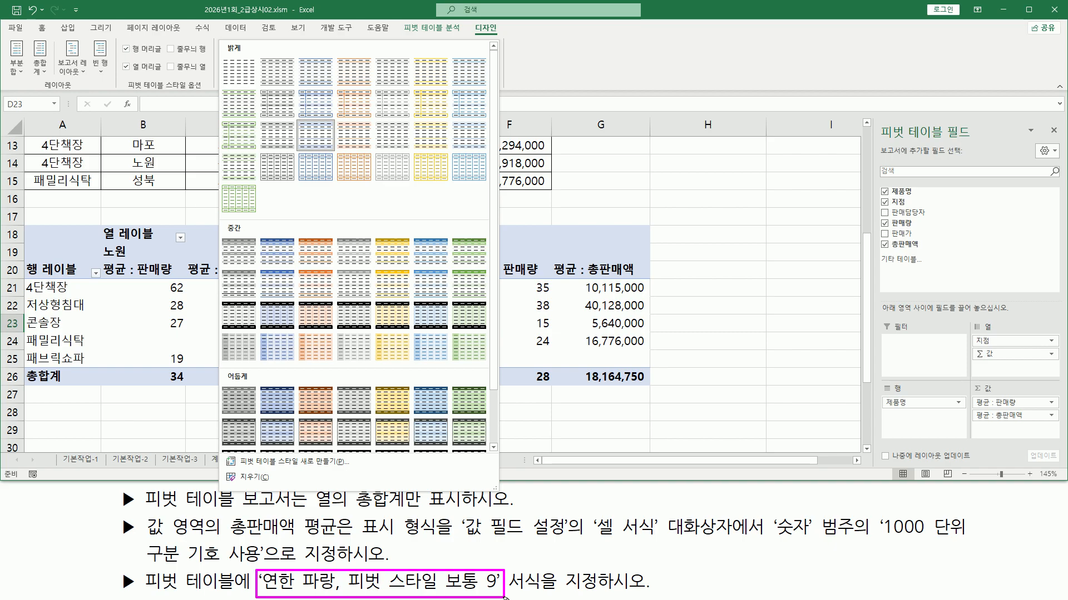
key(Escape)
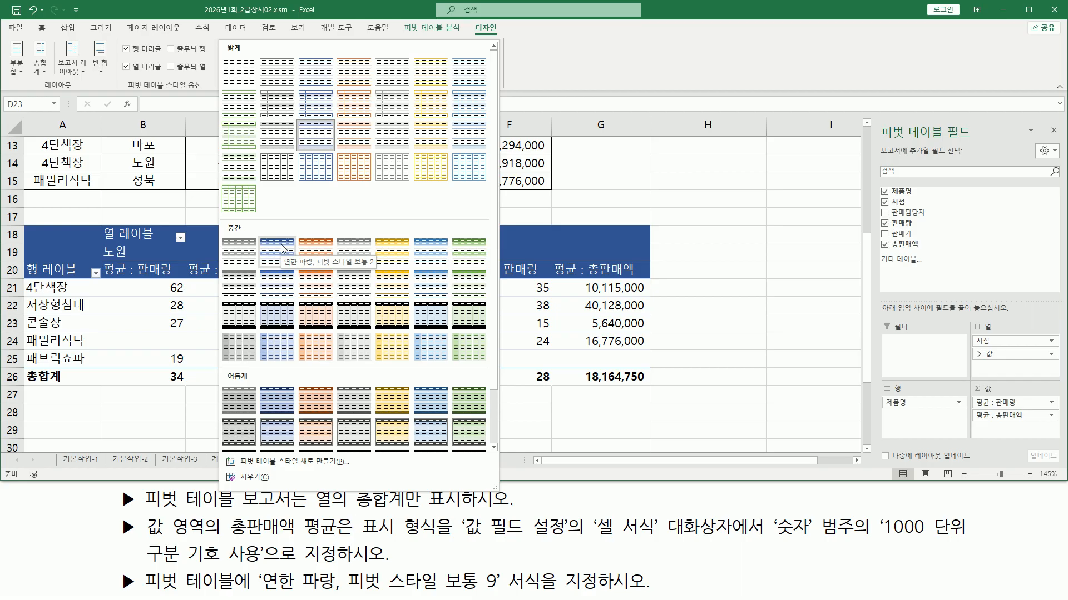
click(279, 288)
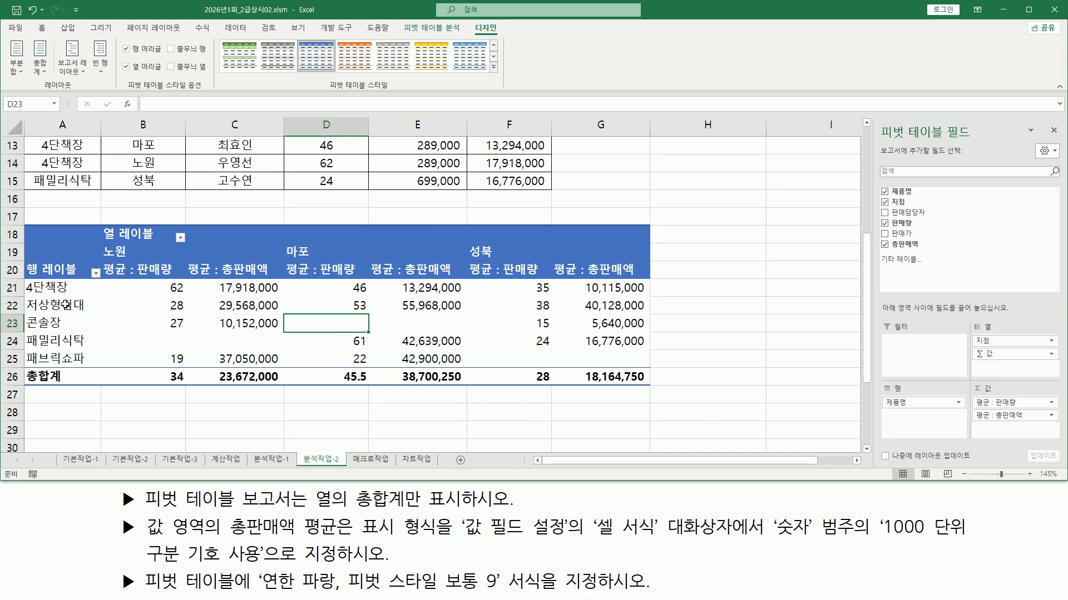
- Check the styled pivot table against the last instruction and move the selection to an empty cell outside the table
key(ctrl+2)
mouse_move(112, 583)
mouse_down()
mouse_move(435, 558)
mouse_move(662, 578)
mouse_up()
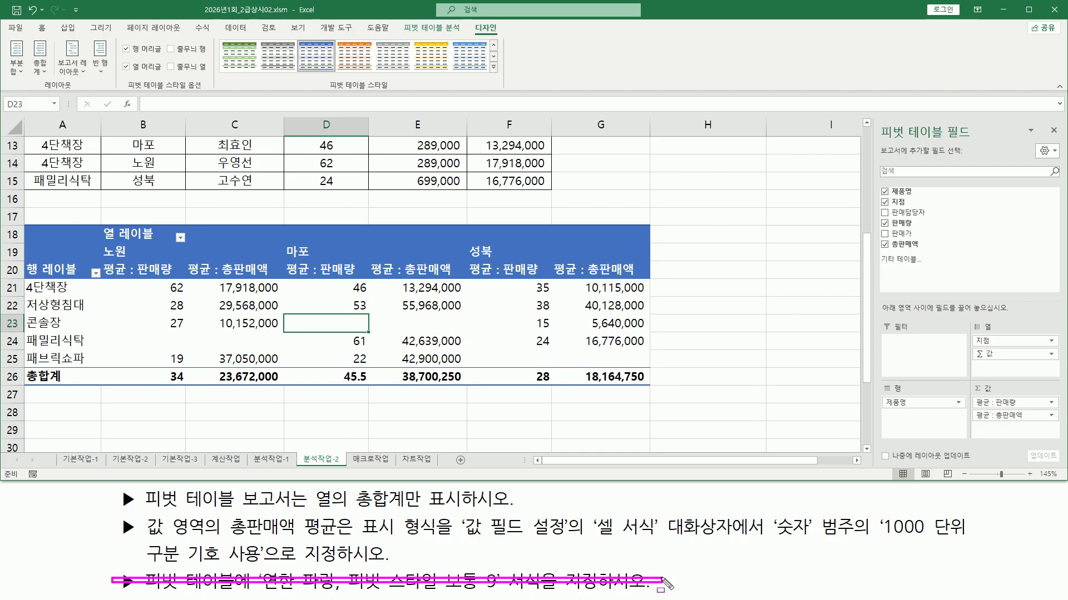
key(Escape)
click(337, 424)
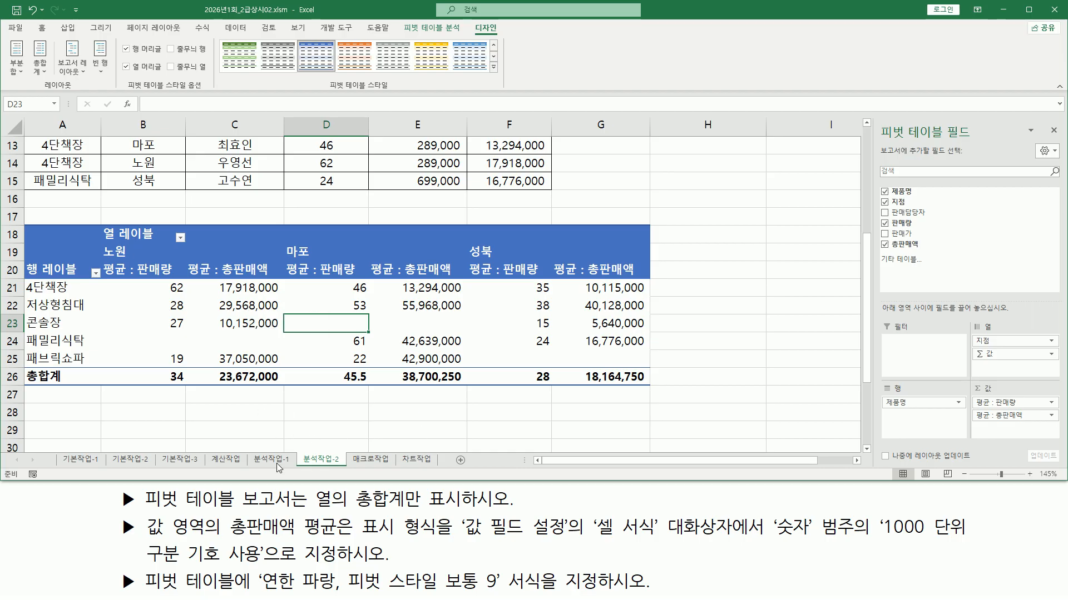
click(331, 412)
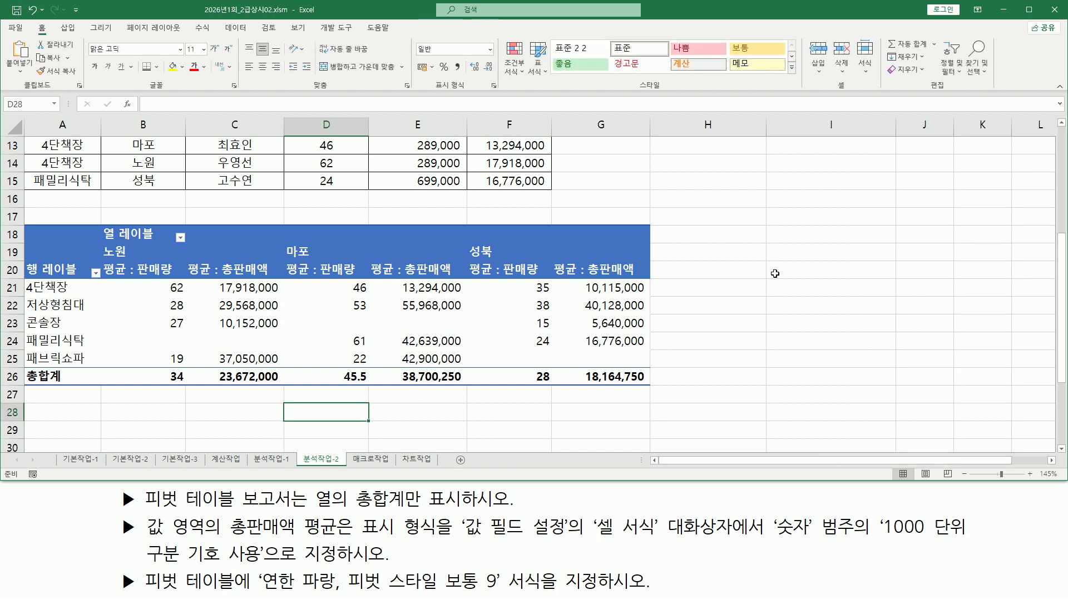
click(775, 273)
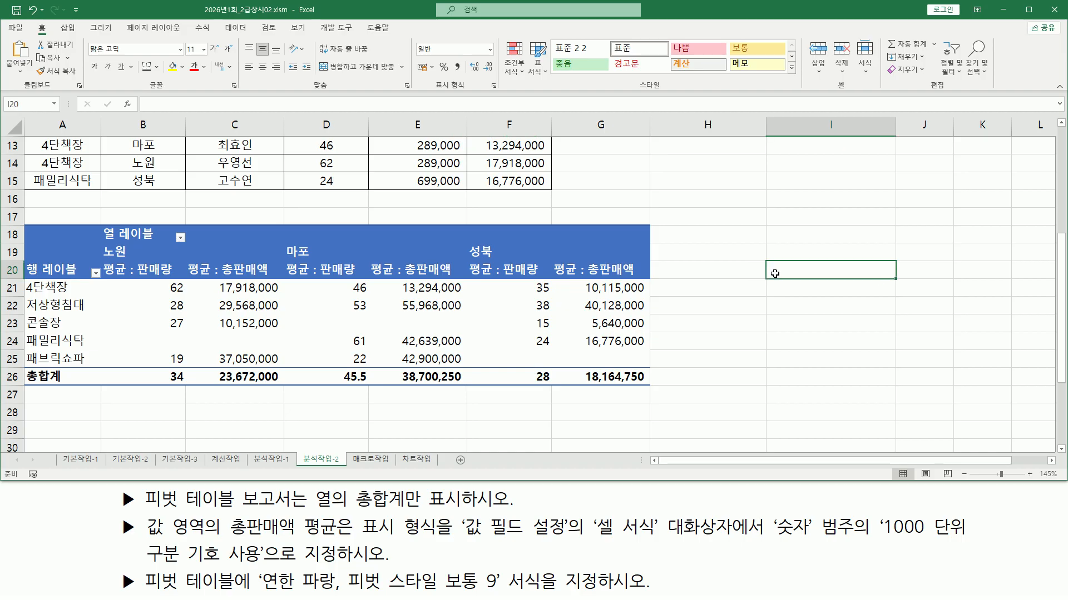